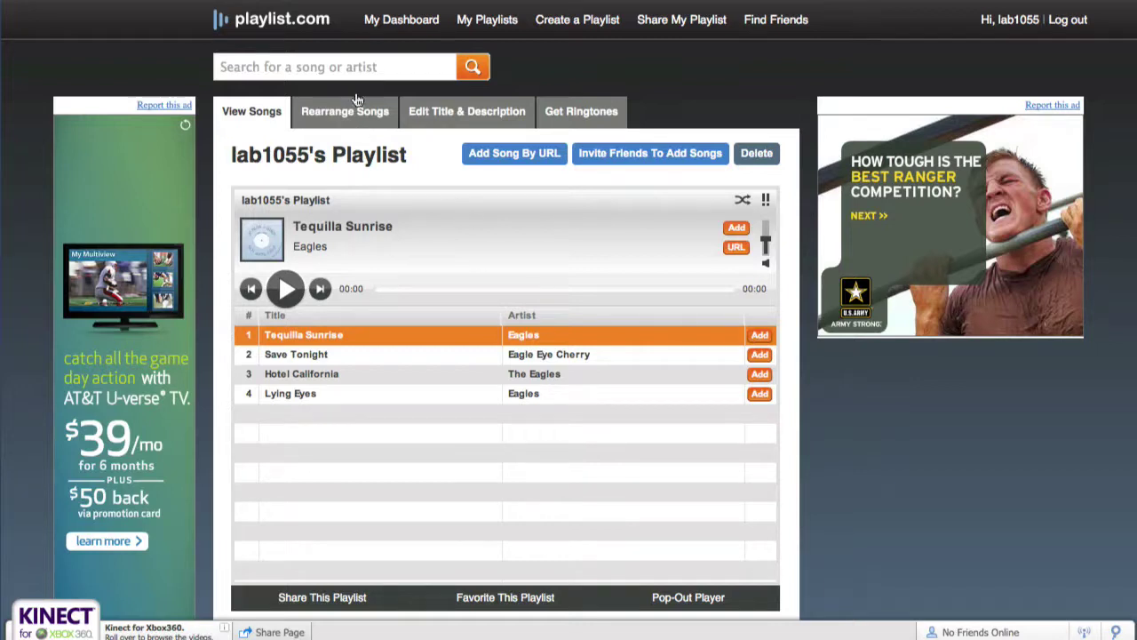
- Search Playlist.com for 'elvis' and add In The Ghetto to the playlist
click(346, 67)
text(elvis)
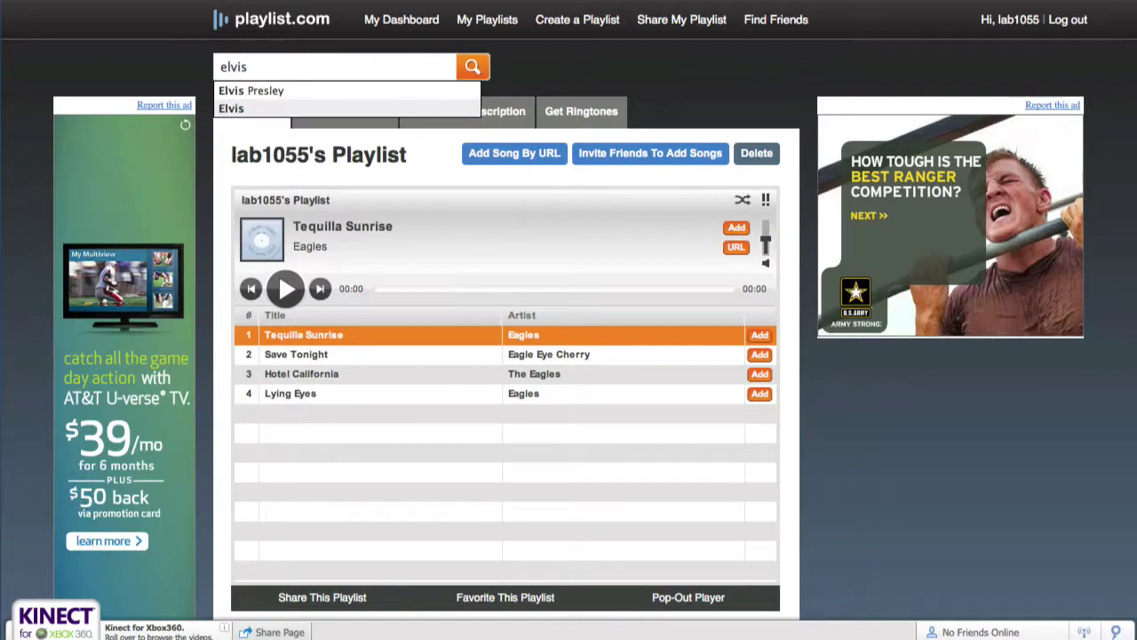
key(Return)
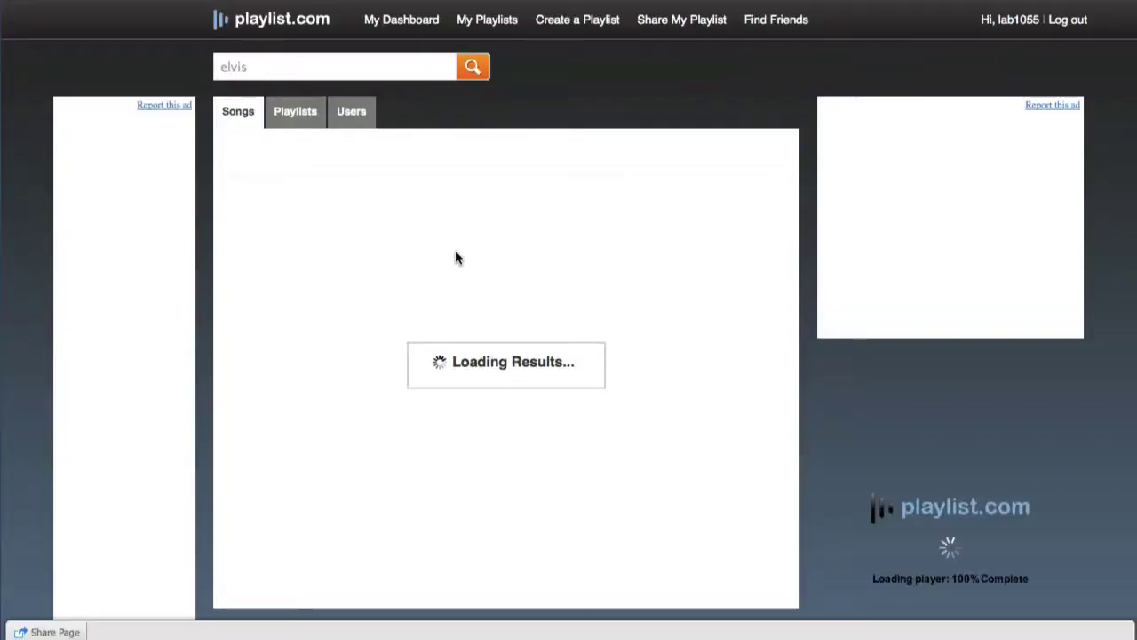
click(249, 341)
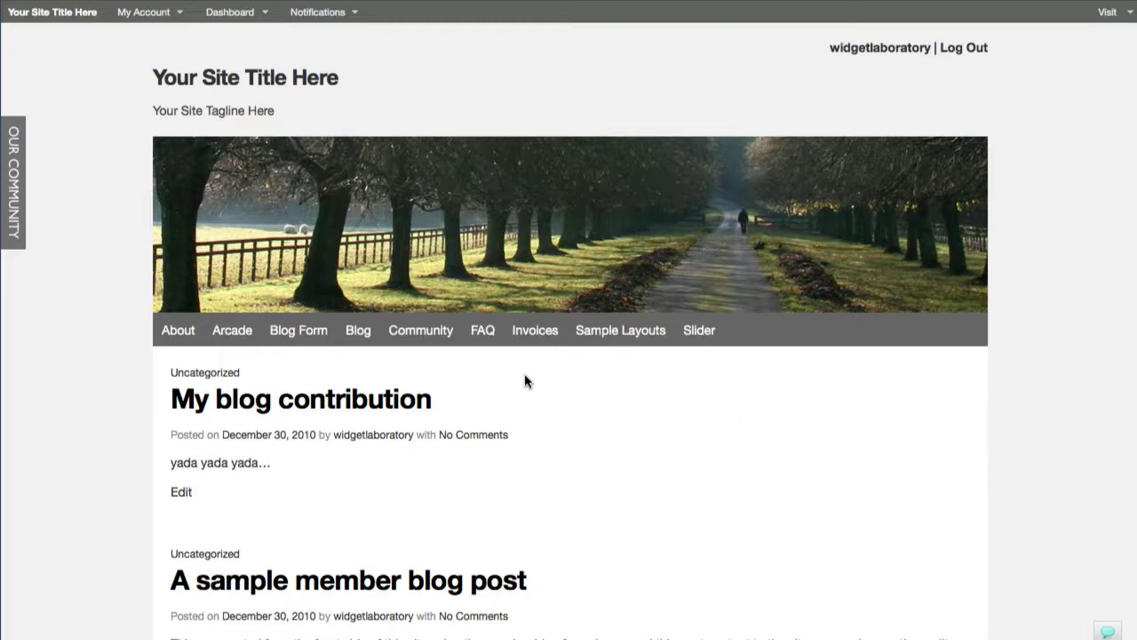
- Scroll down the community Activity stream to the posted My Favorite Tunes playlist link
mouse_move(433, 340)
scroll(891, 478, down, 3)
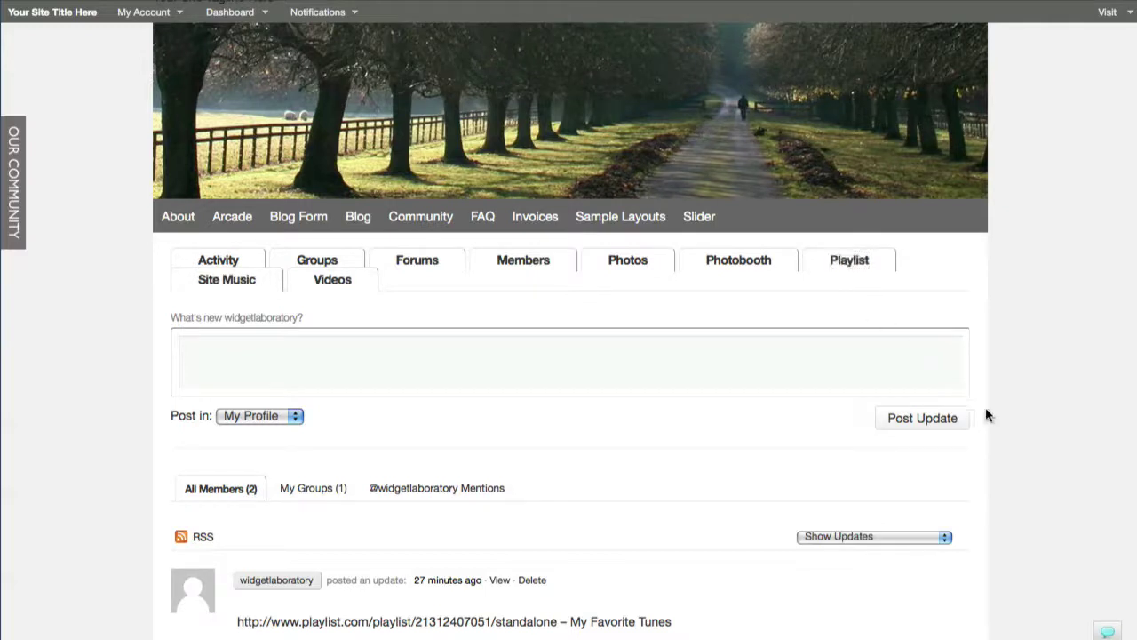
scroll(1026, 424, down, 1)
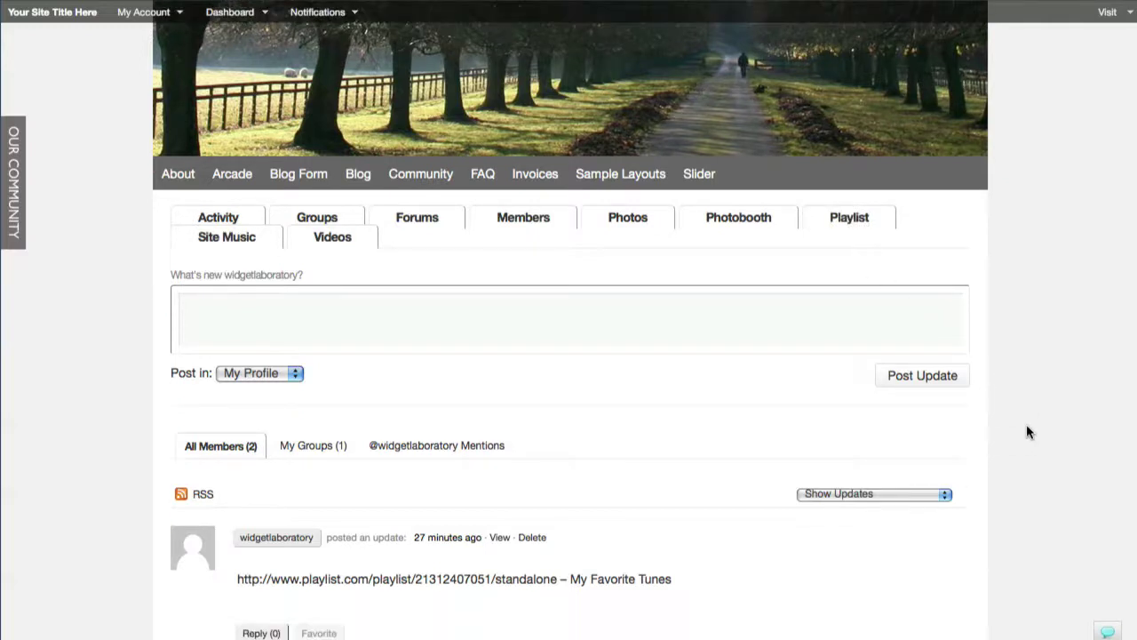
scroll(1030, 432, down, 3)
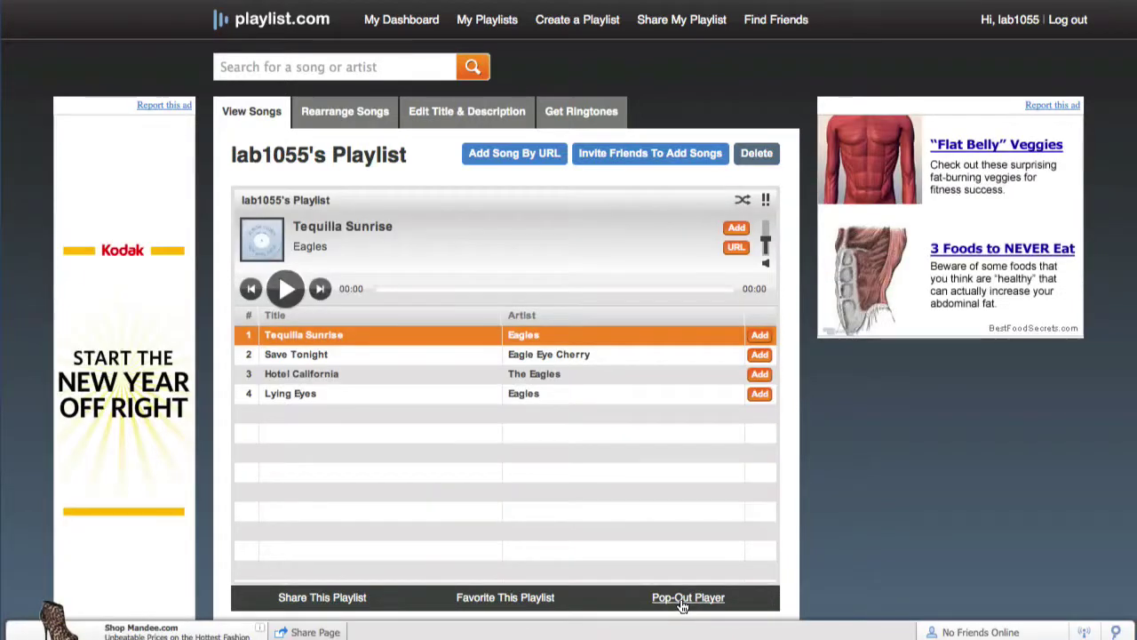
- Preview the playlist in the Pop-Out Player window, select its address, then close it
click(681, 600)
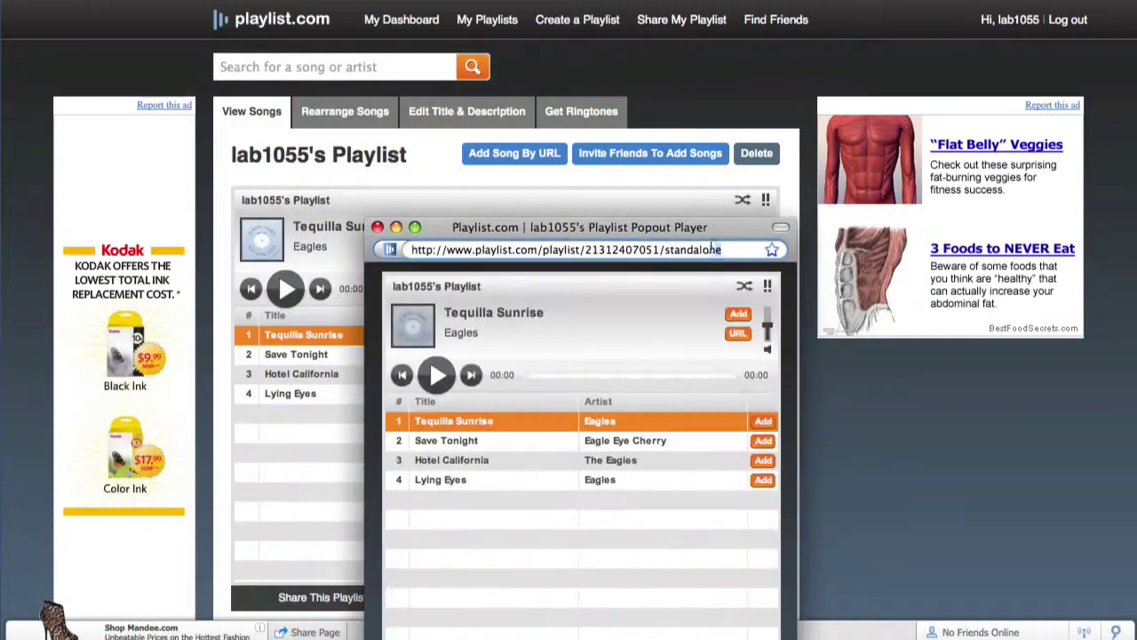
click(712, 249)
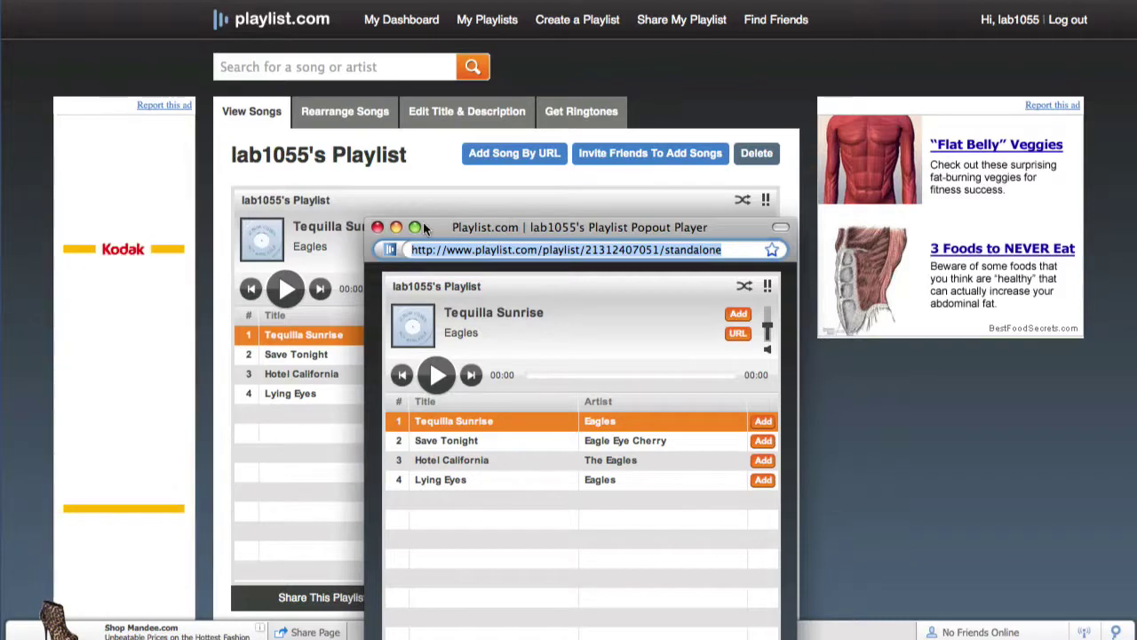
click(377, 229)
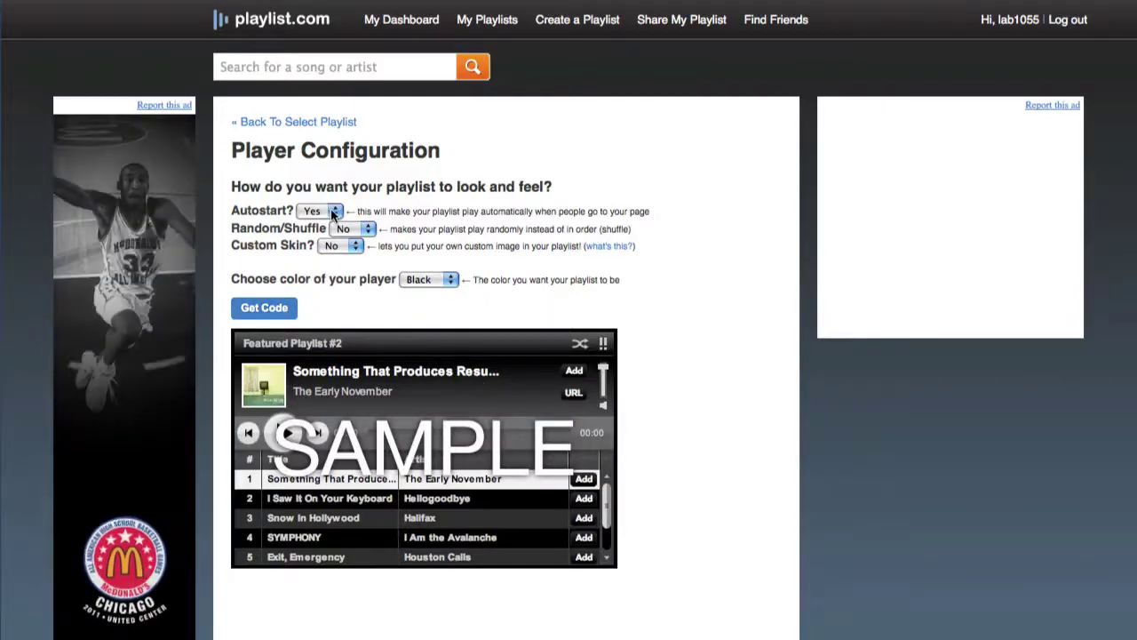
- Set the player to Autostart No and Gray colour, then generate and copy the embed code
click(330, 210)
click(315, 227)
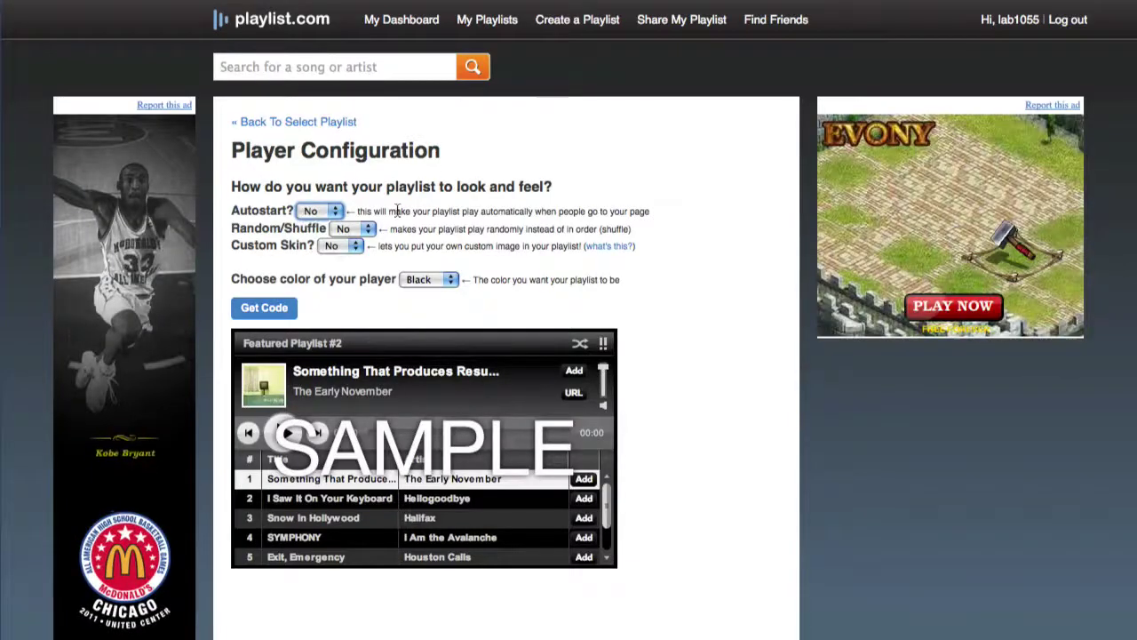
click(420, 280)
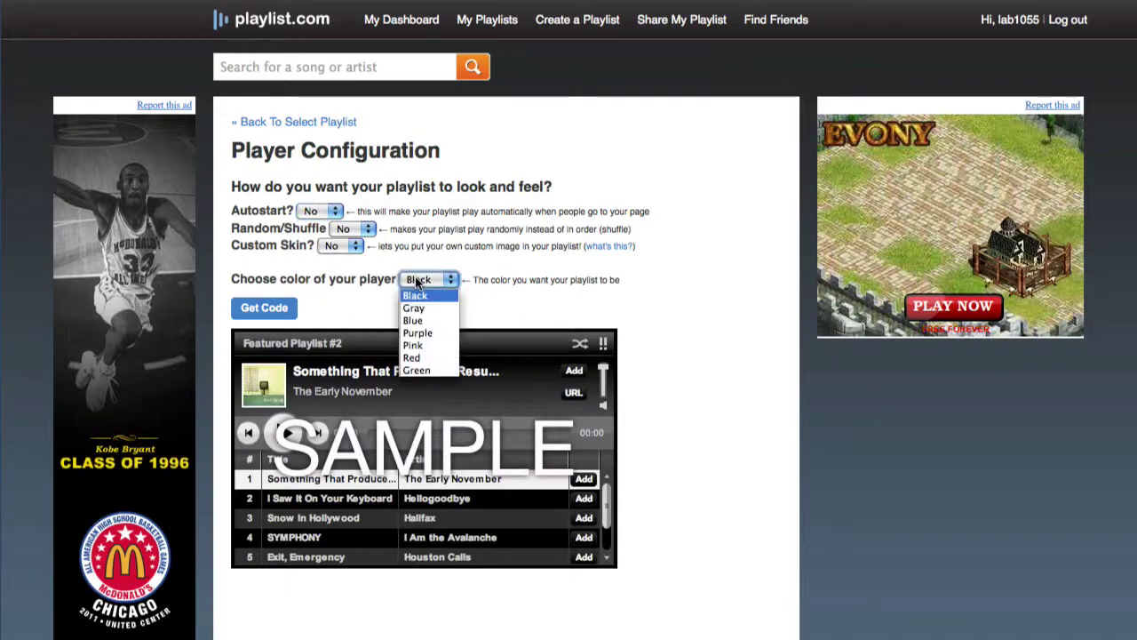
click(420, 308)
click(267, 311)
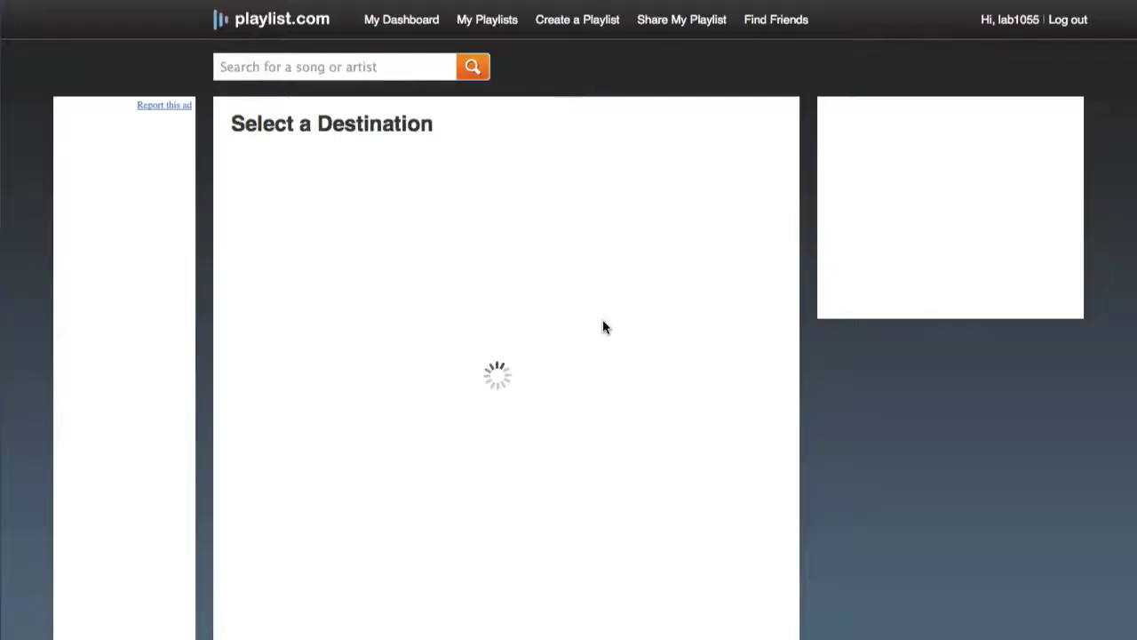
click(610, 556)
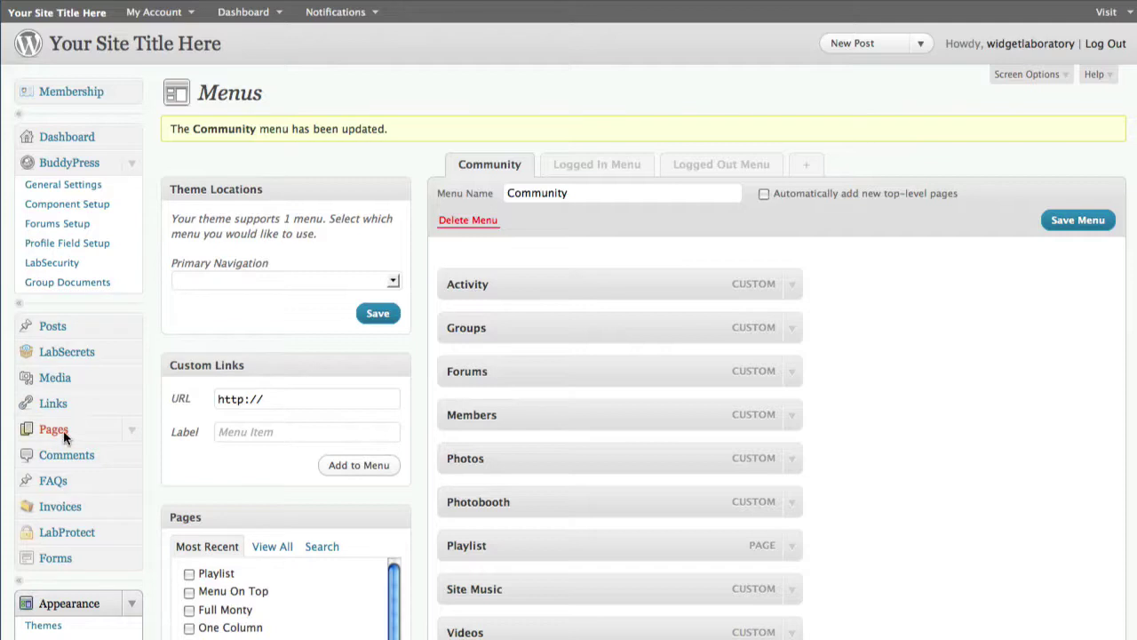
- Go to the Pages admin list and scroll to the Playlist page
click(63, 430)
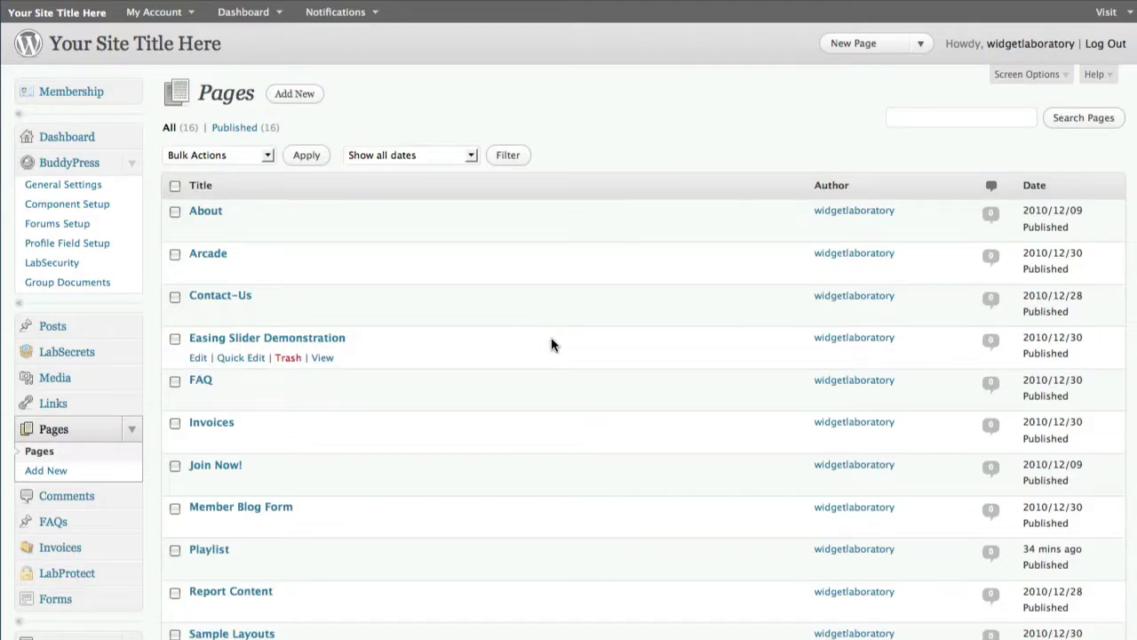
scroll(551, 342, down, 5)
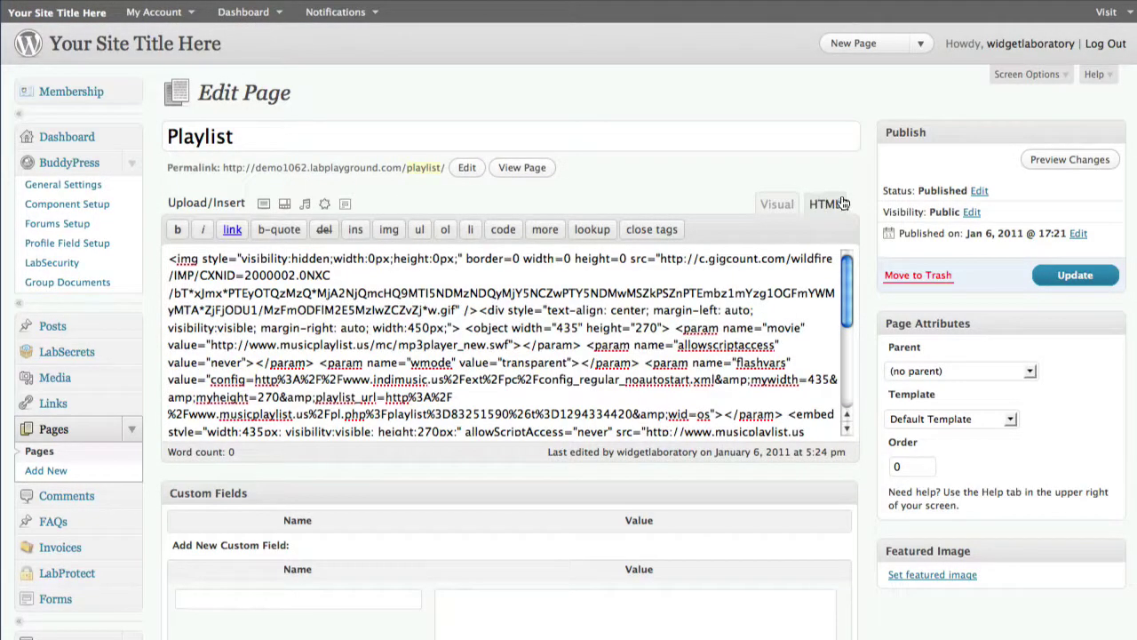
- Toggle the editor between Visual and HTML and select all of the embed code
click(777, 206)
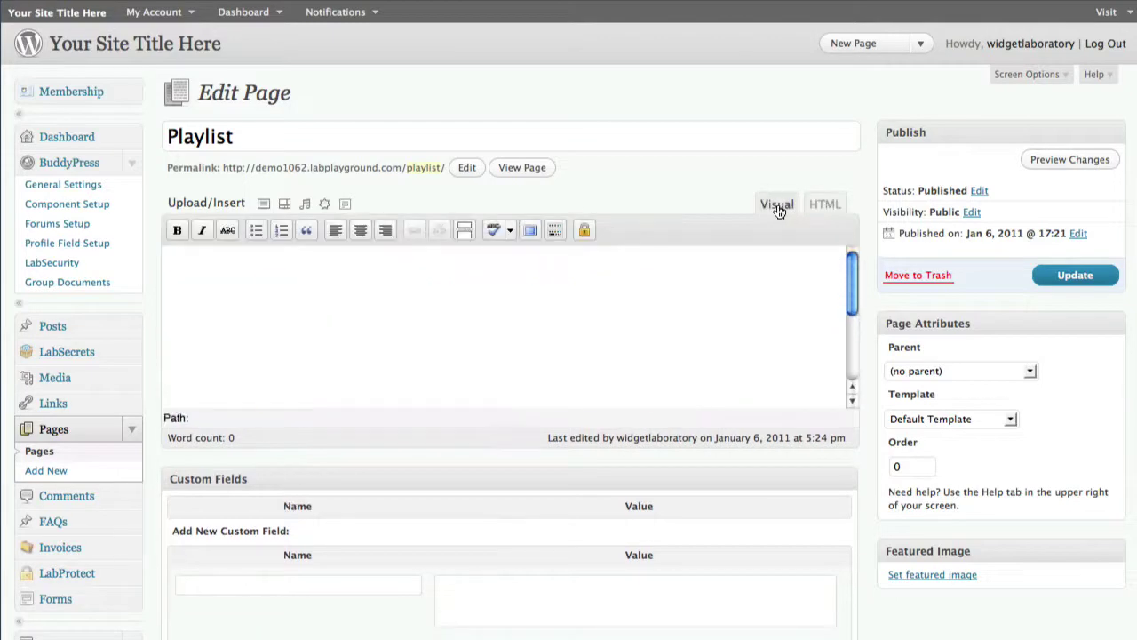
click(824, 206)
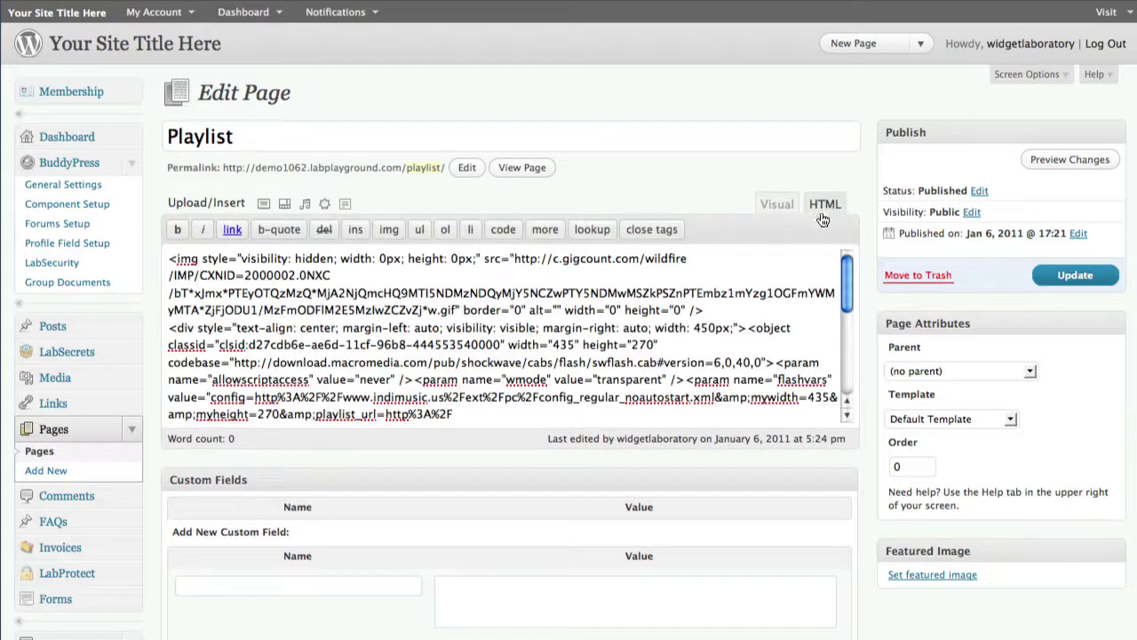
key(ctrl+a)
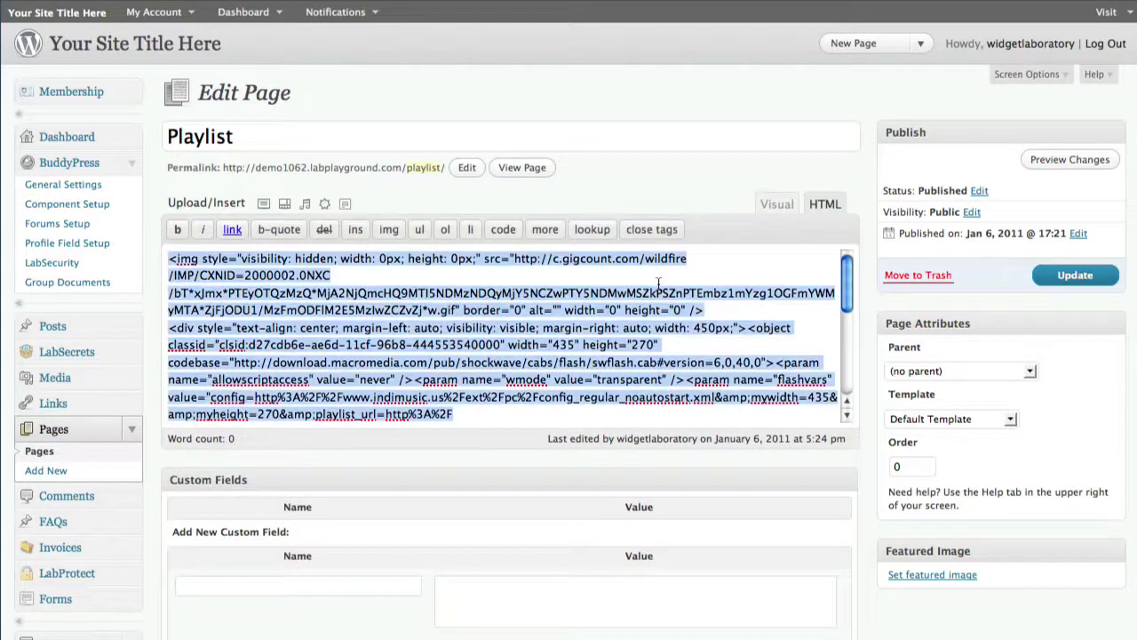
scroll(711, 418, down, 3)
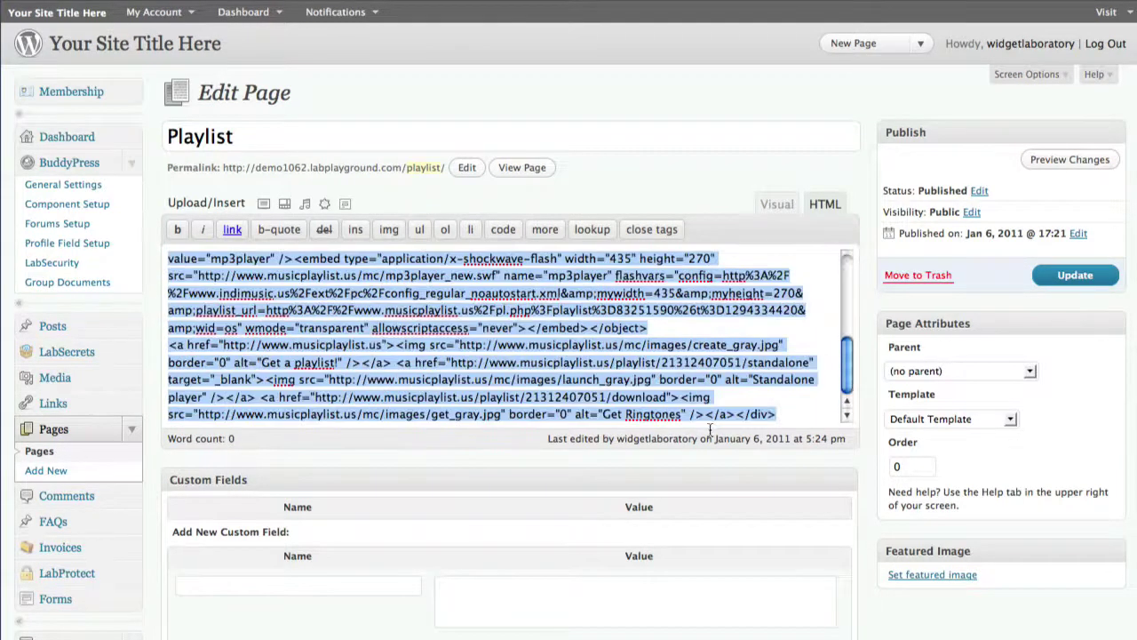
scroll(755, 489, down, 5)
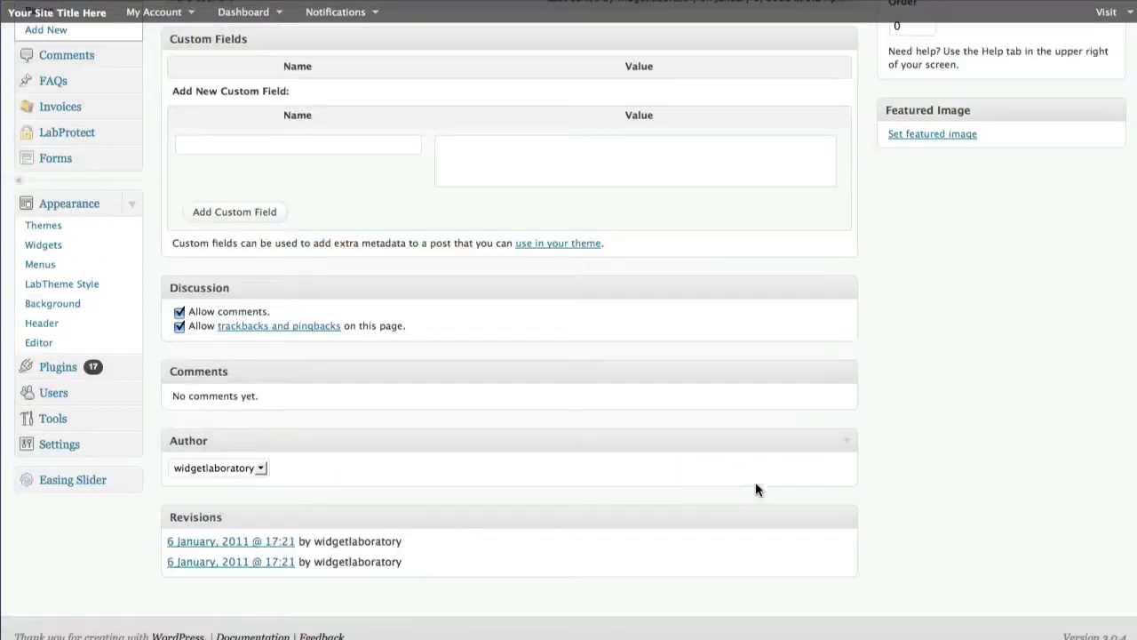
- Disallow comments and pingbacks, update the Playlist page, and open it in a new window
click(180, 312)
click(180, 326)
scroll(495, 353, up, 2)
scroll(494, 353, up, 7)
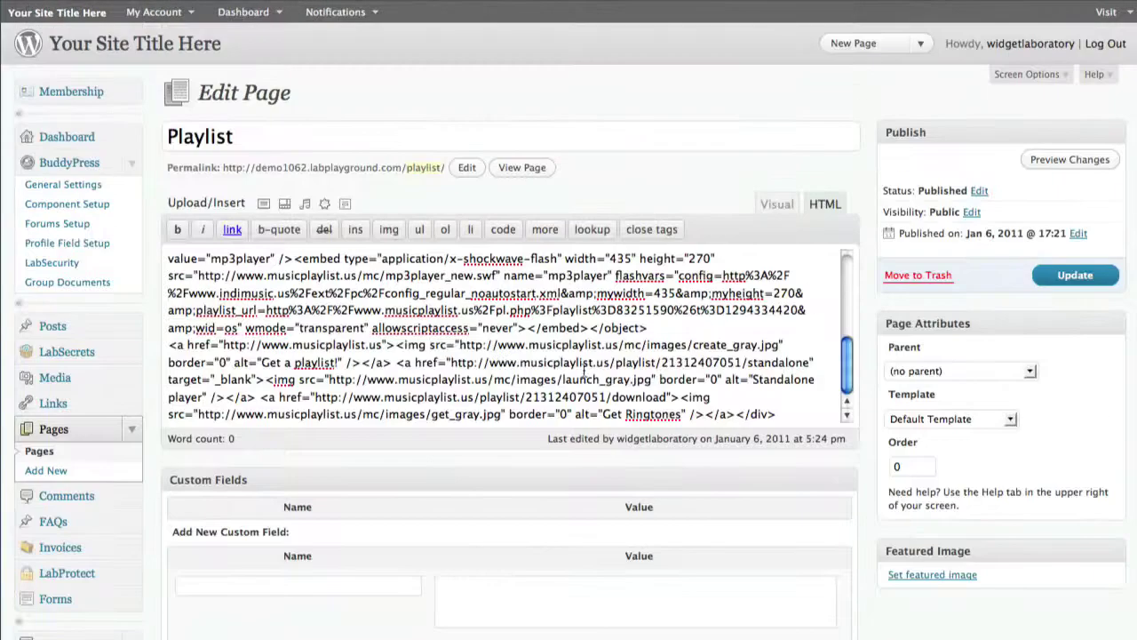
click(1063, 287)
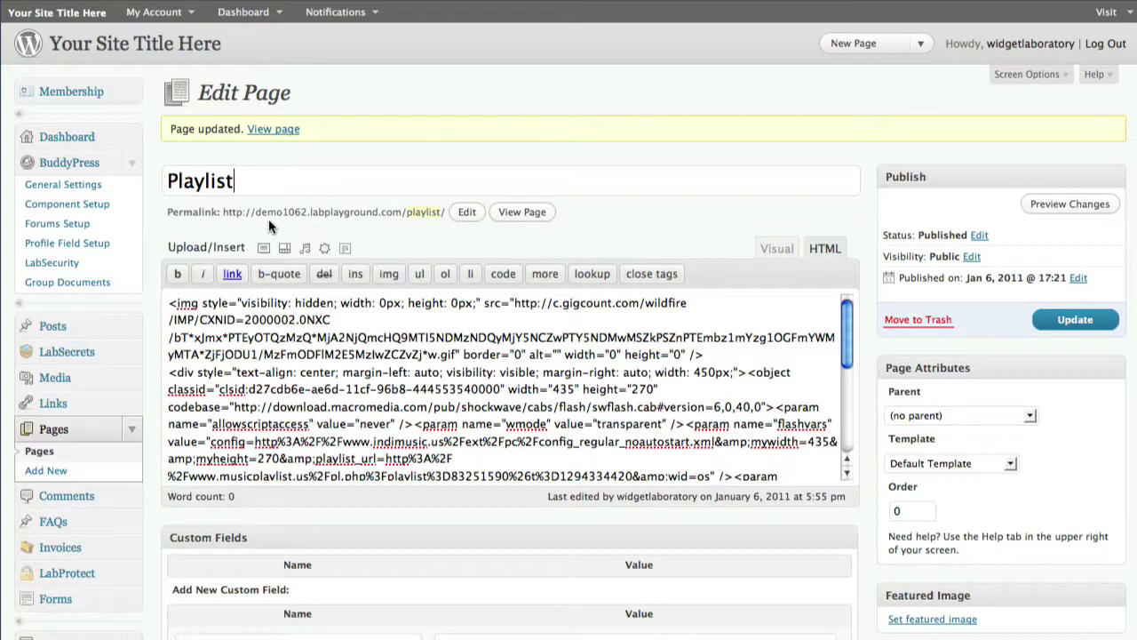
right_click(272, 129)
click(292, 147)
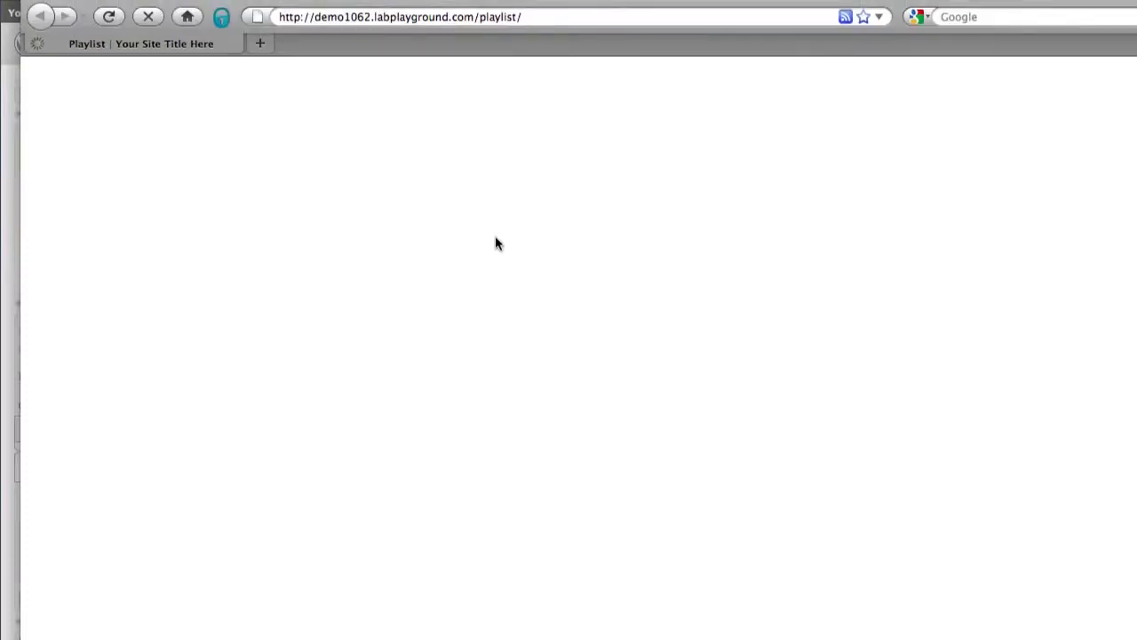
- Review the live Playlist page's gray player and expand the Appearance settings in the admin sidebar
scroll(591, 440, down, 3)
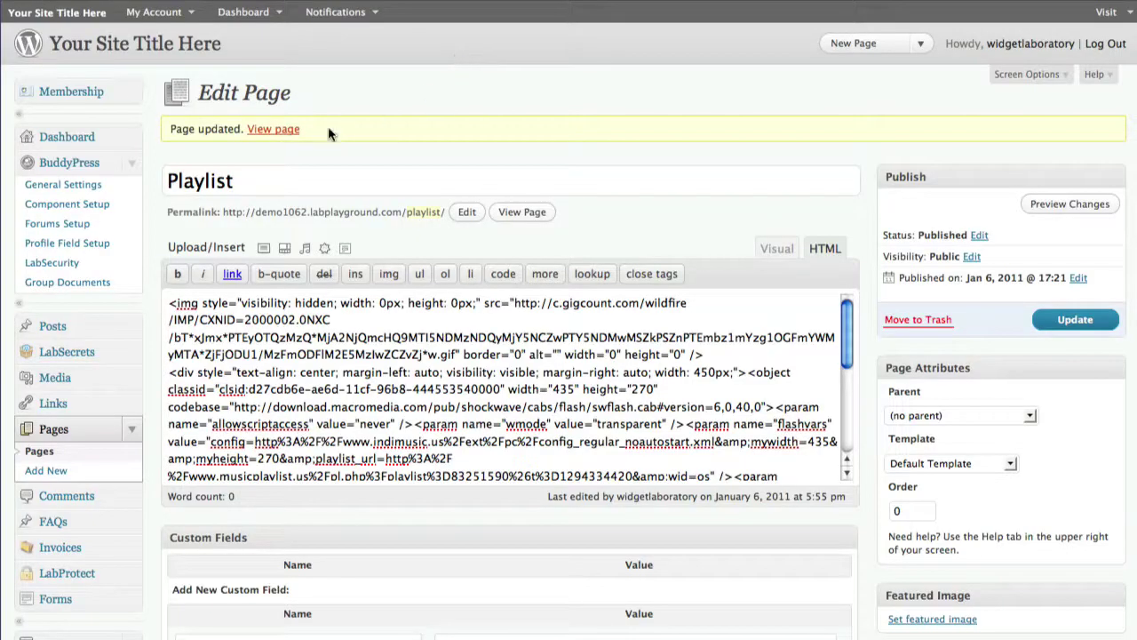
click(129, 432)
scroll(135, 525, down, 3)
click(133, 519)
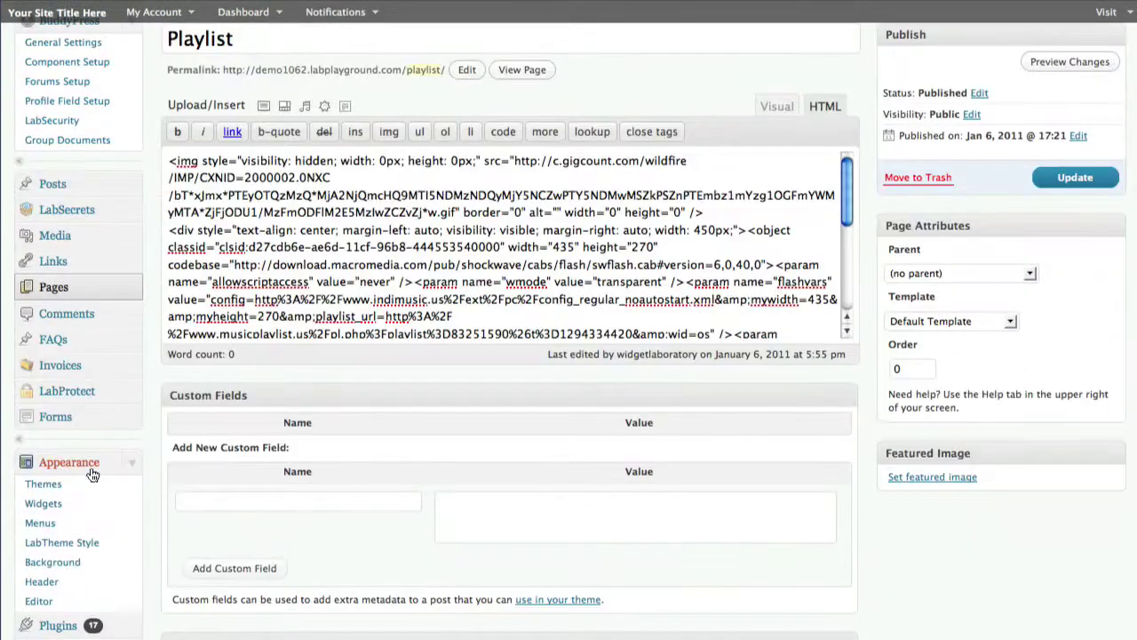
scroll(92, 475, down, 2)
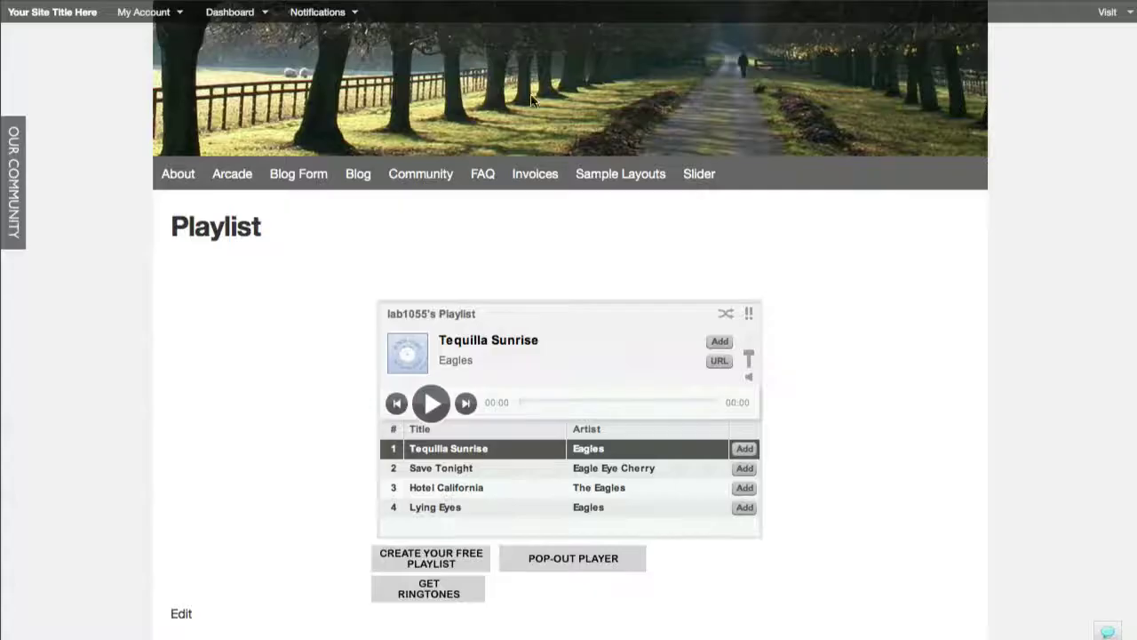
mouse_move(440, 178)
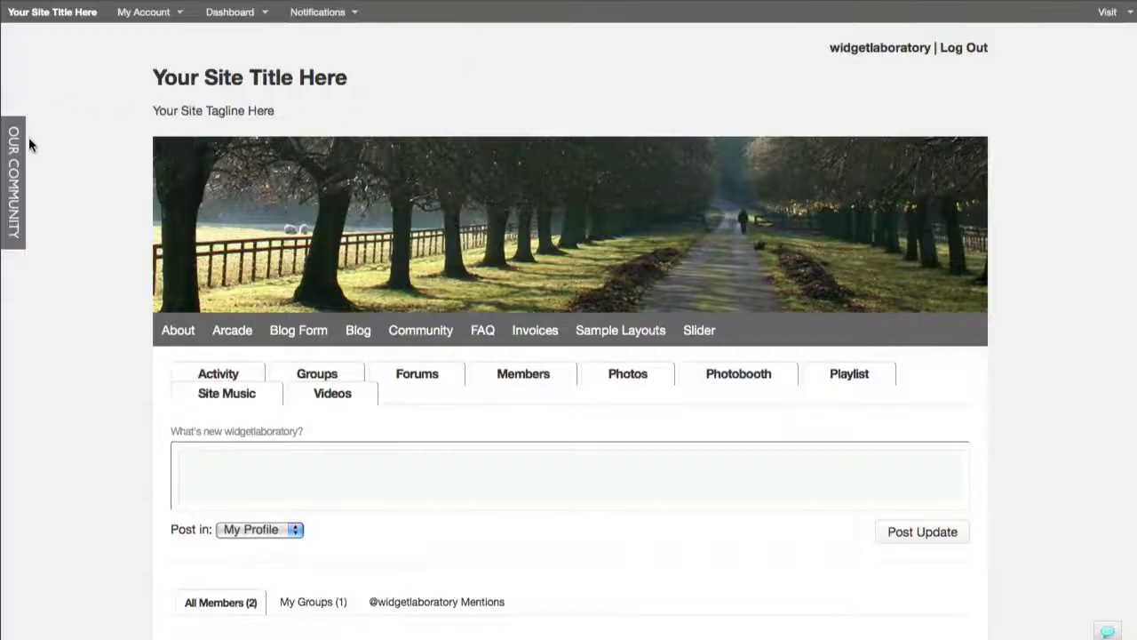
- Open and close the Our Community side panel, then try reordering the Playlist menu item
click(14, 148)
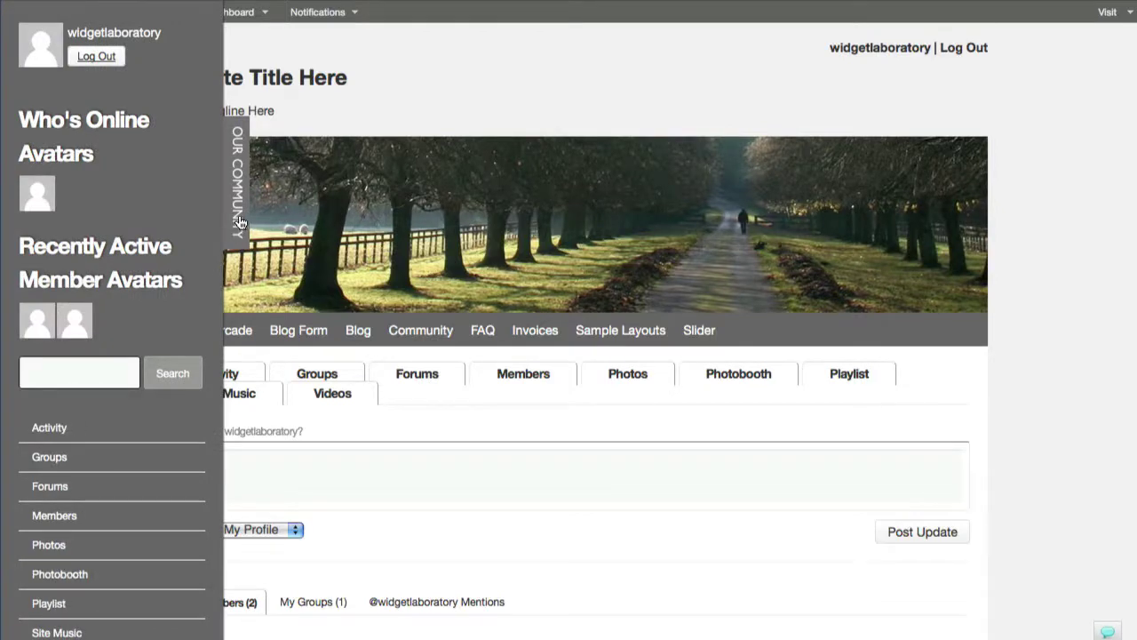
click(240, 229)
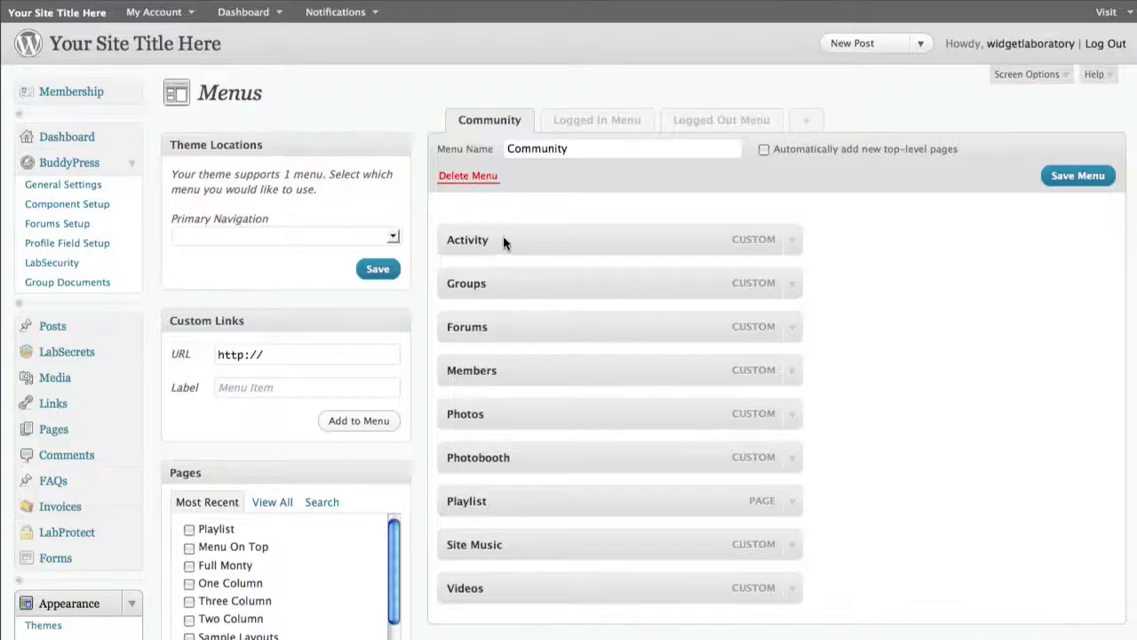
scroll(388, 487, down, 3)
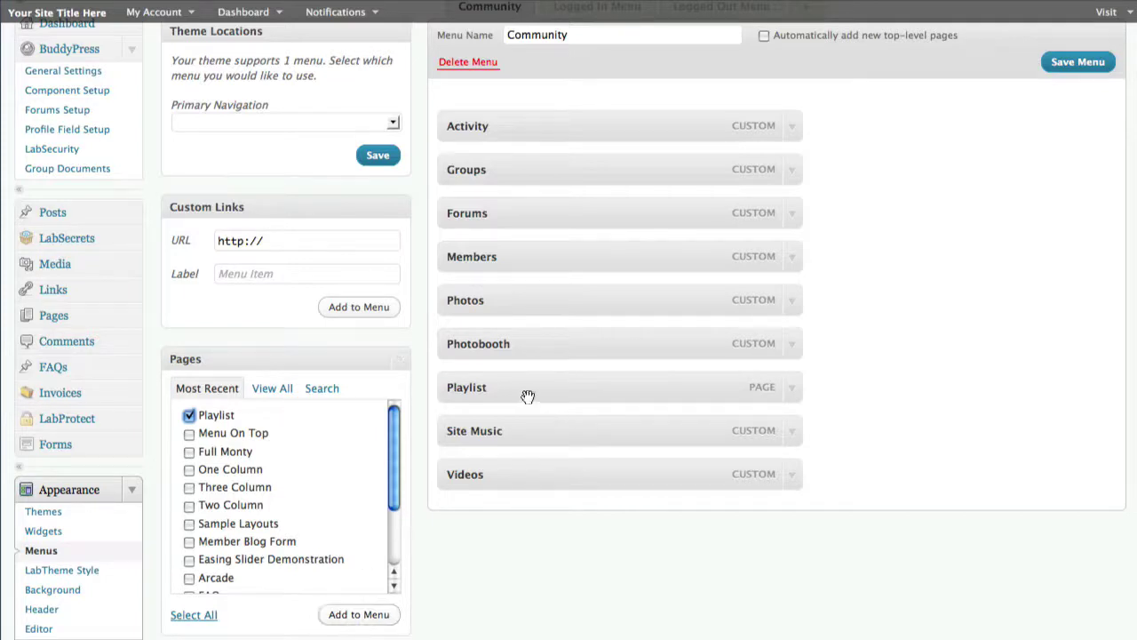
drag(568, 389, 536, 364)
- Give the Playlist menu item the title attribute 'Great Tunes!', save the Community menu, and switch to the live site
click(800, 394)
scroll(884, 402, down, 3)
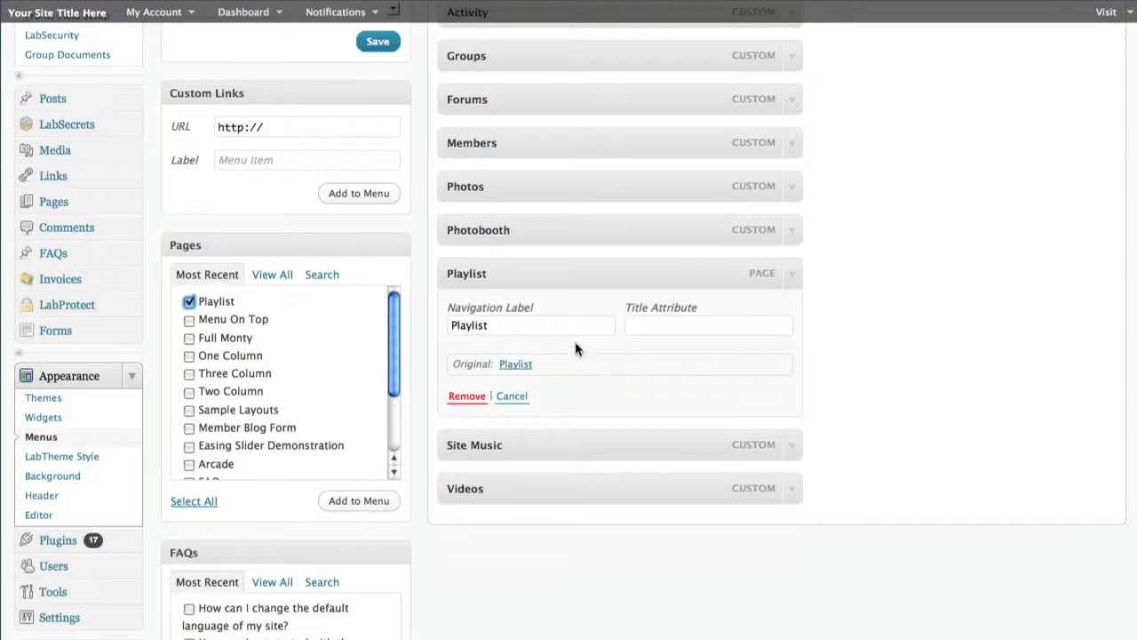
drag(512, 330, 426, 325)
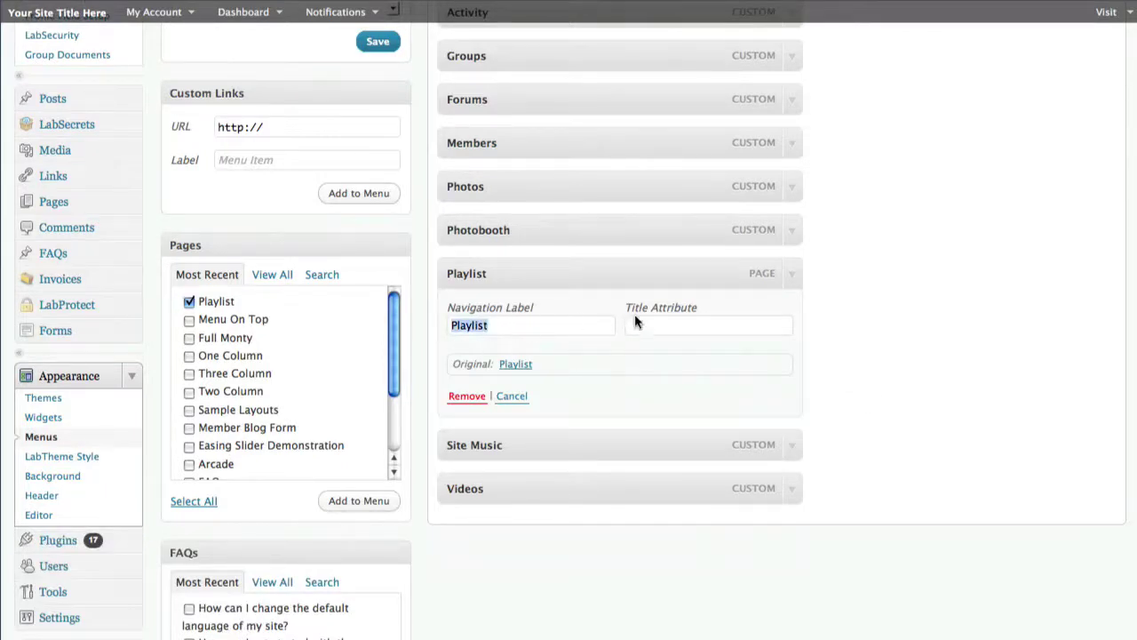
click(662, 329)
text(Great Tunes!)
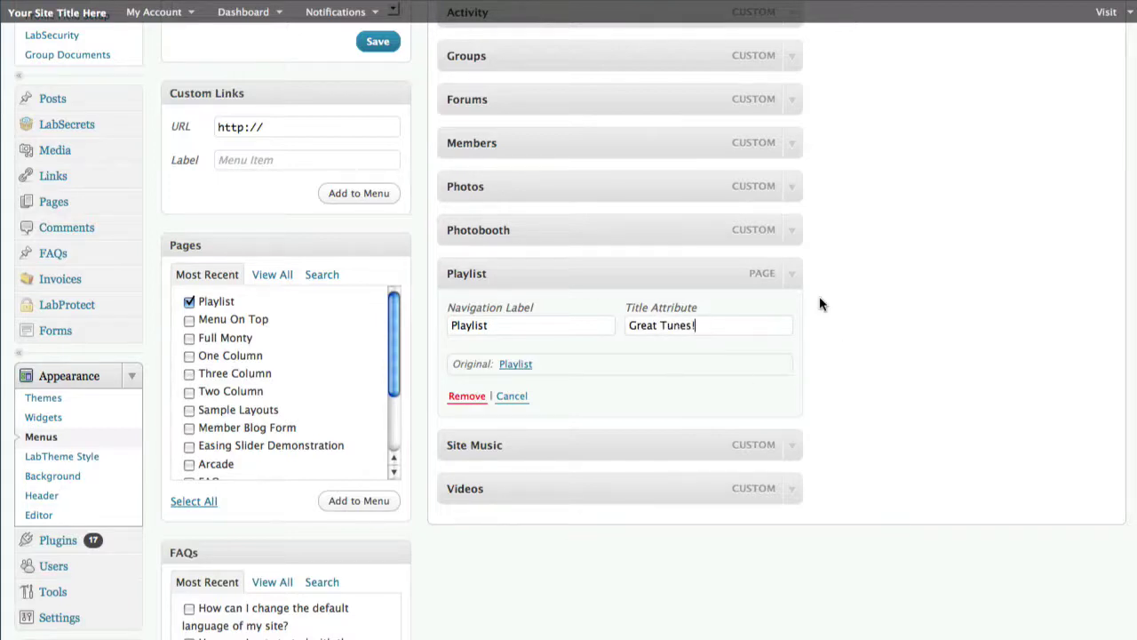
click(793, 280)
scroll(1004, 319, up, 3)
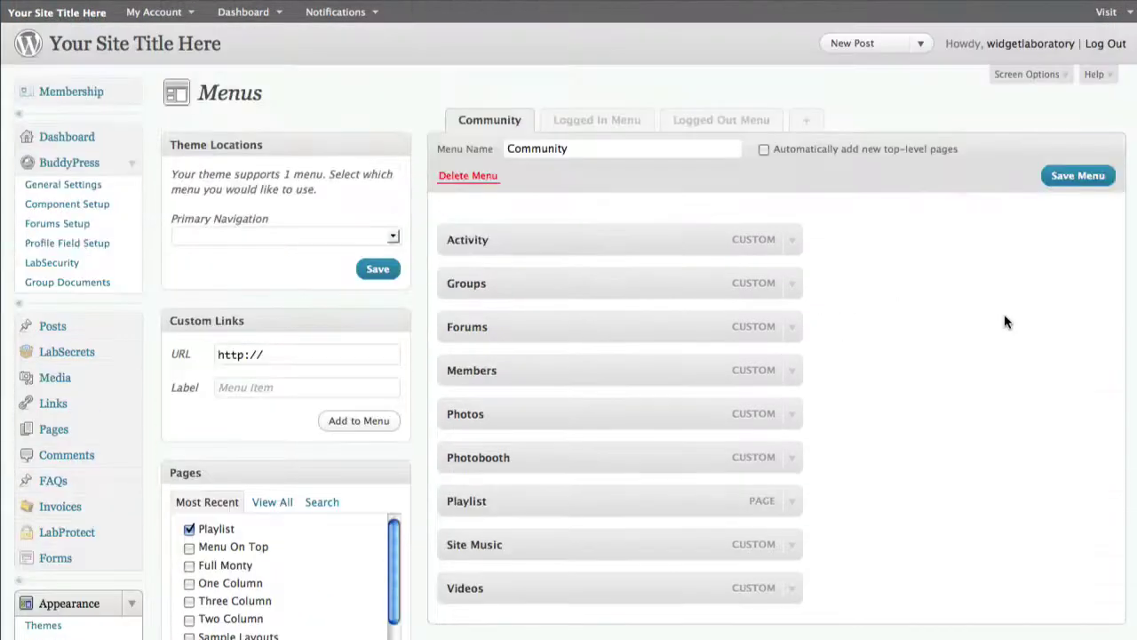
click(1067, 177)
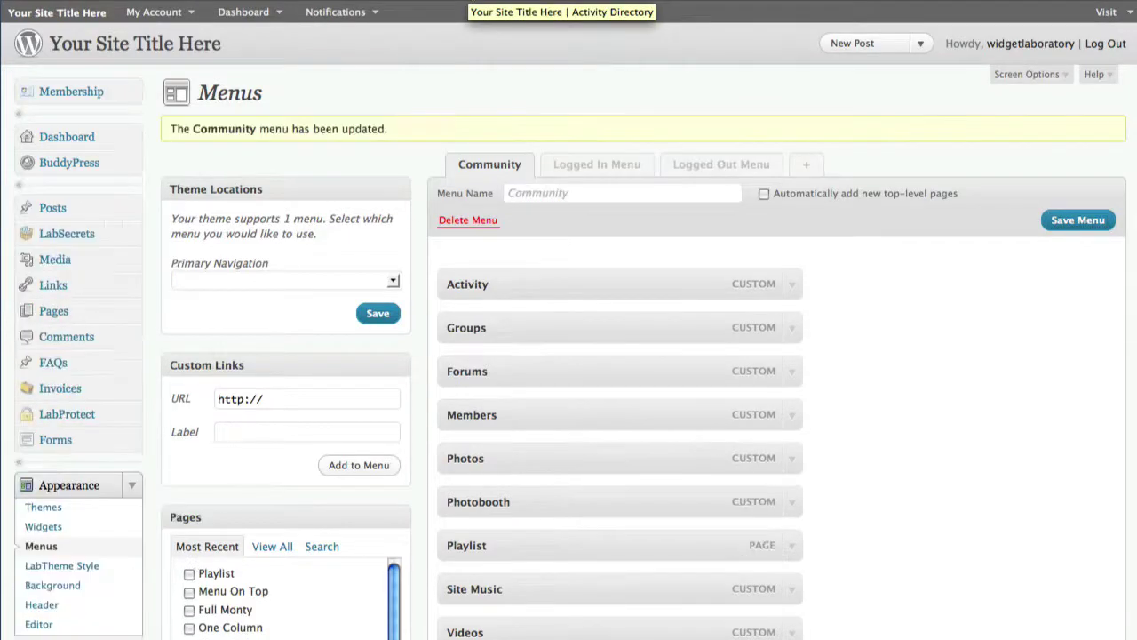
key(ctrl+Tab)
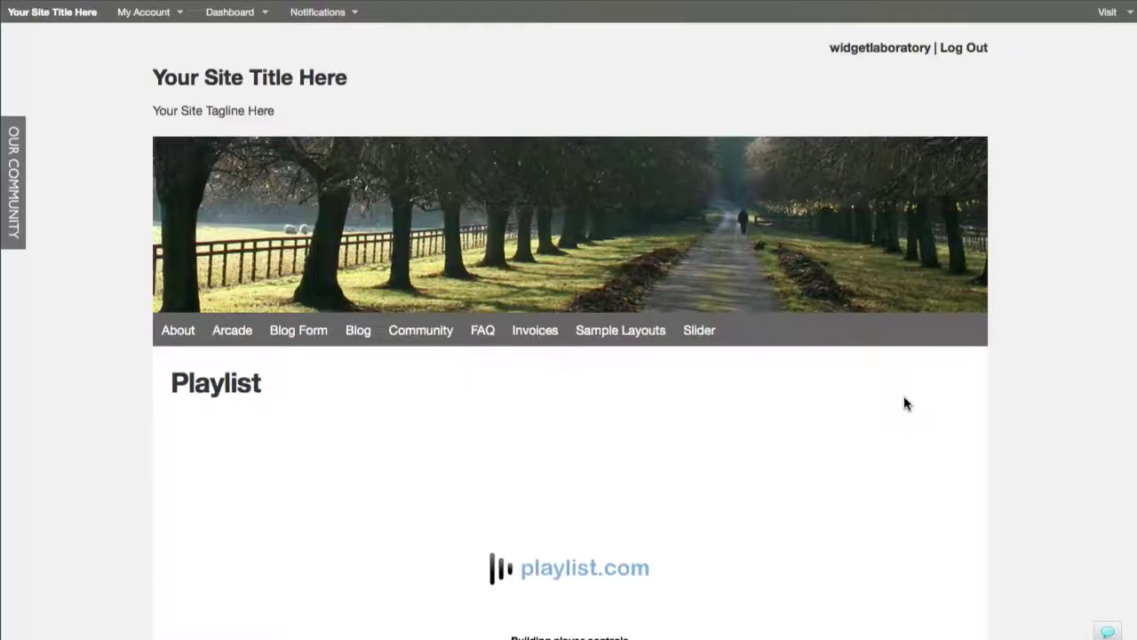
- From My Playlists, launch the Eagles playlist in the Pop-Out Player, then close it
scroll(904, 395, down, 3)
scroll(903, 403, up, 2)
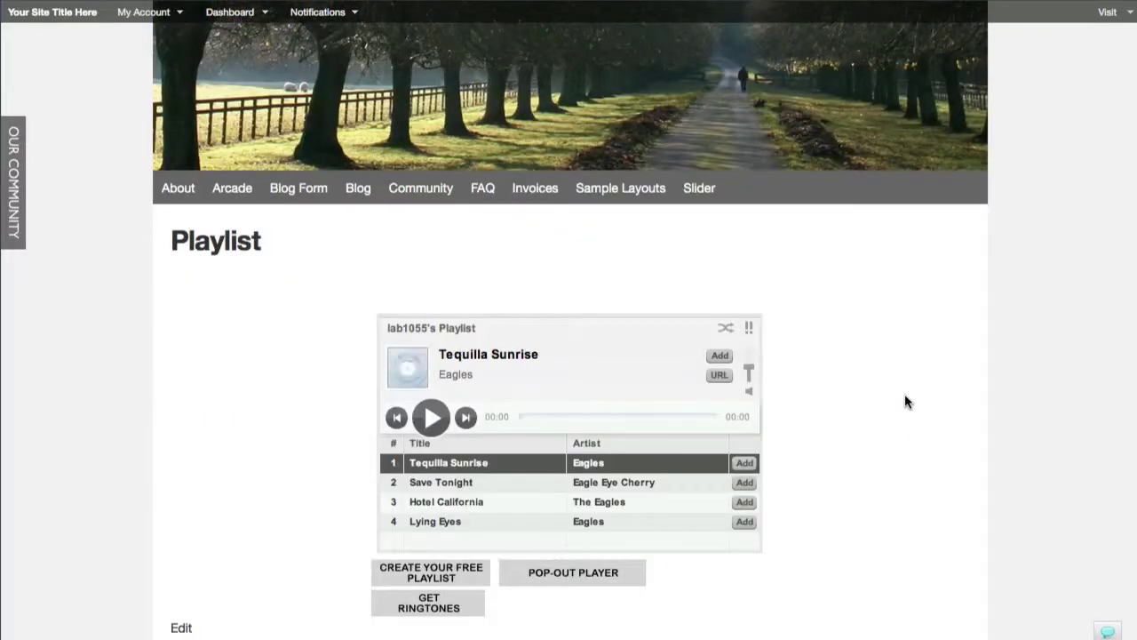
scroll(934, 328, up, 2)
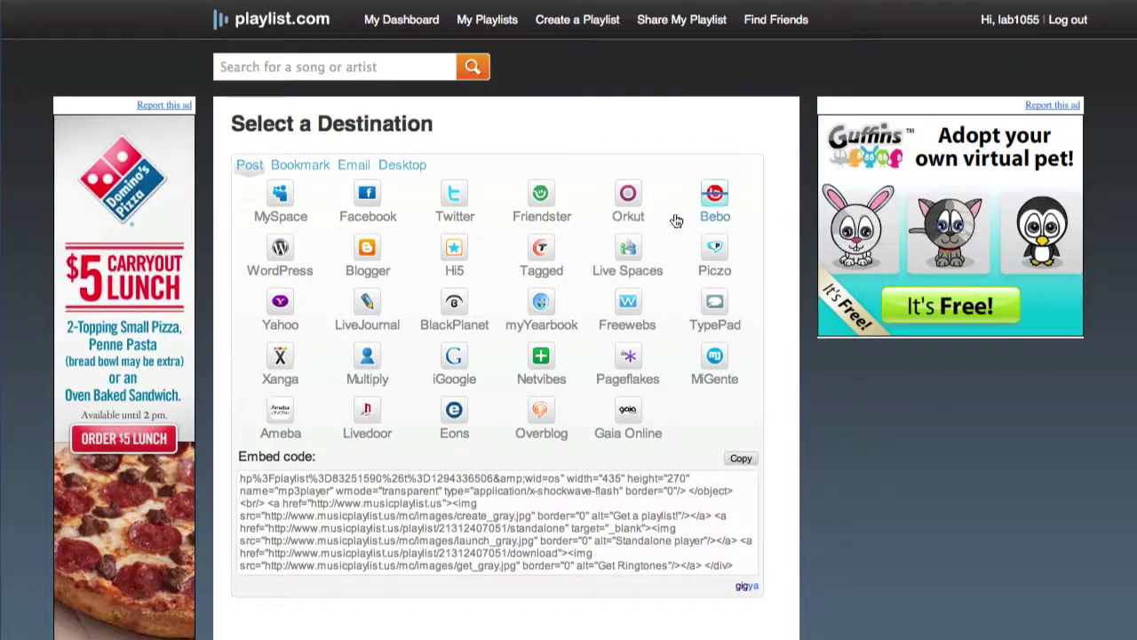
click(484, 18)
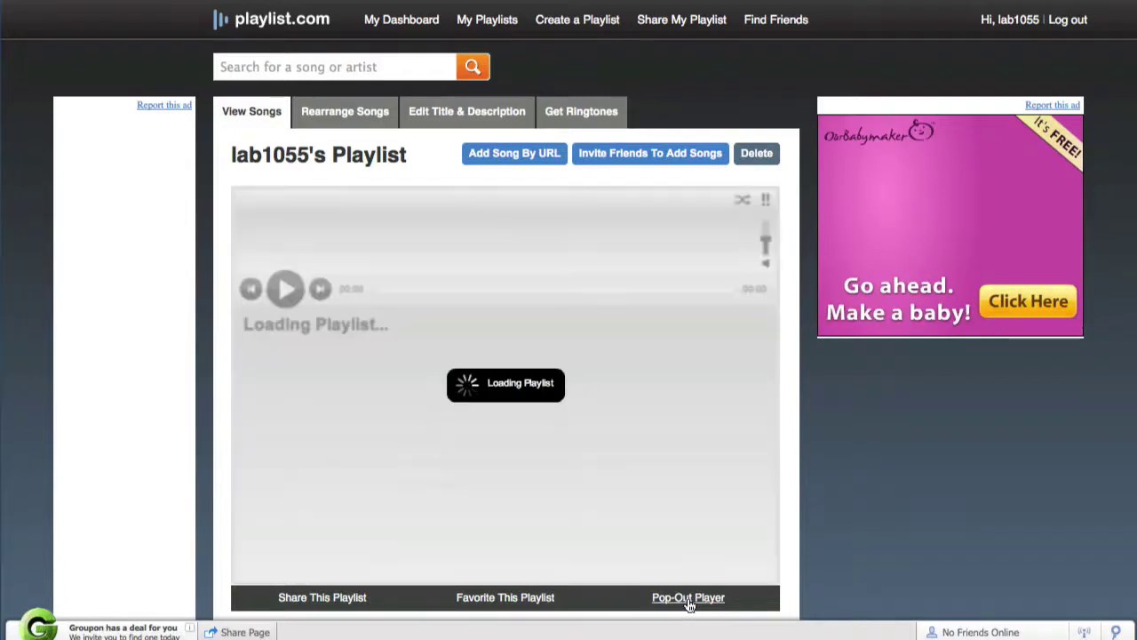
click(688, 598)
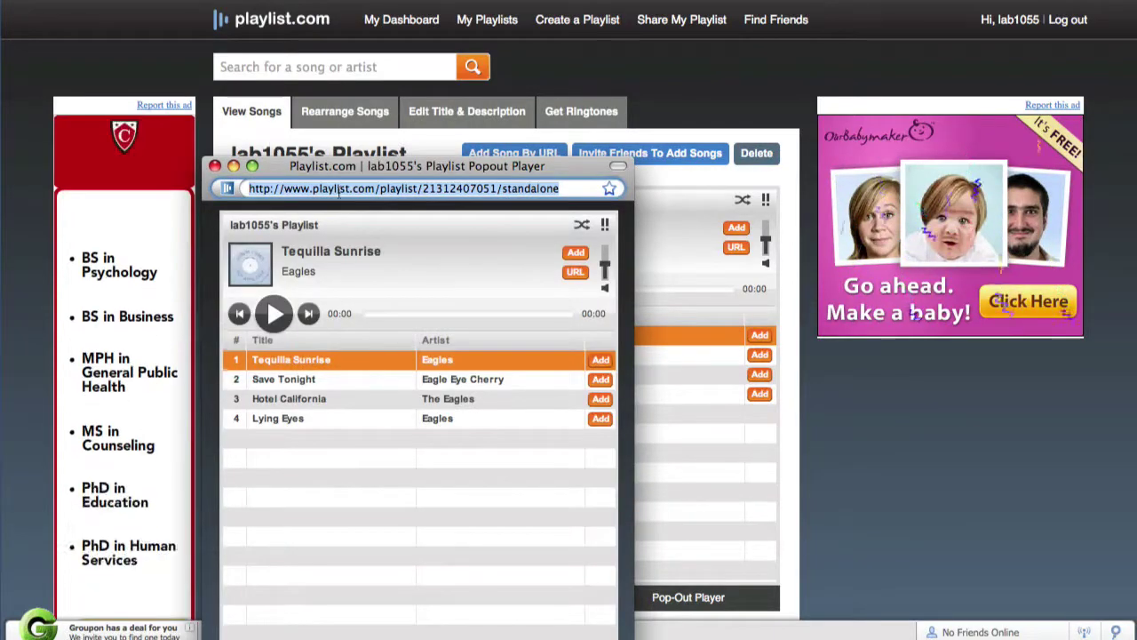
click(215, 167)
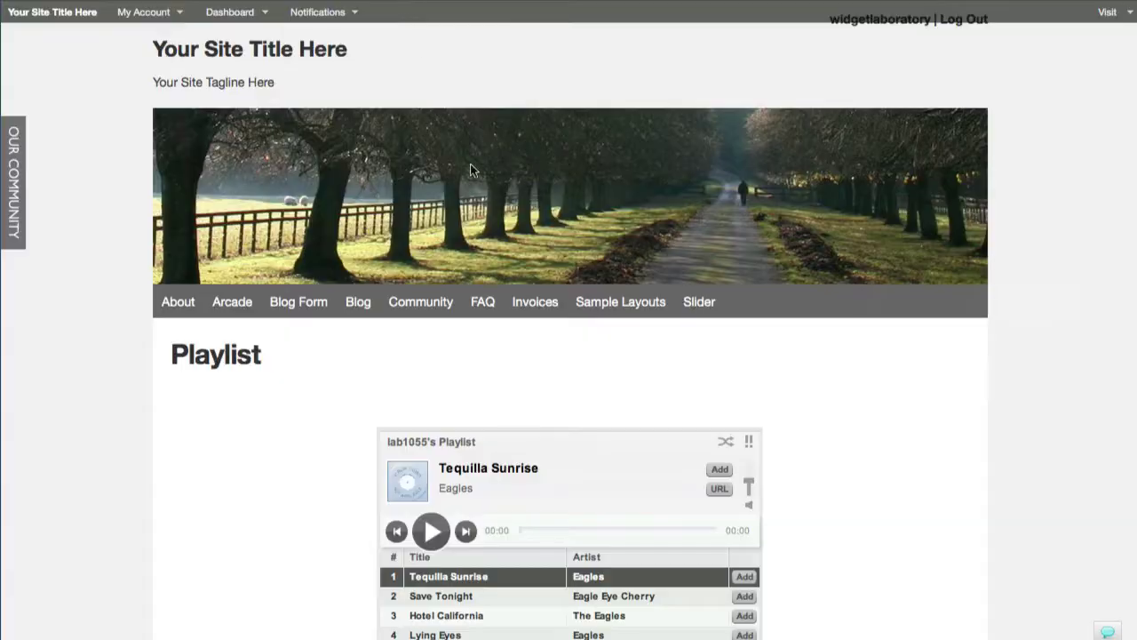
- On the profile page, post an update with the pasted playlist link and '- My favorite playlist!'
scroll(733, 123, up, 1)
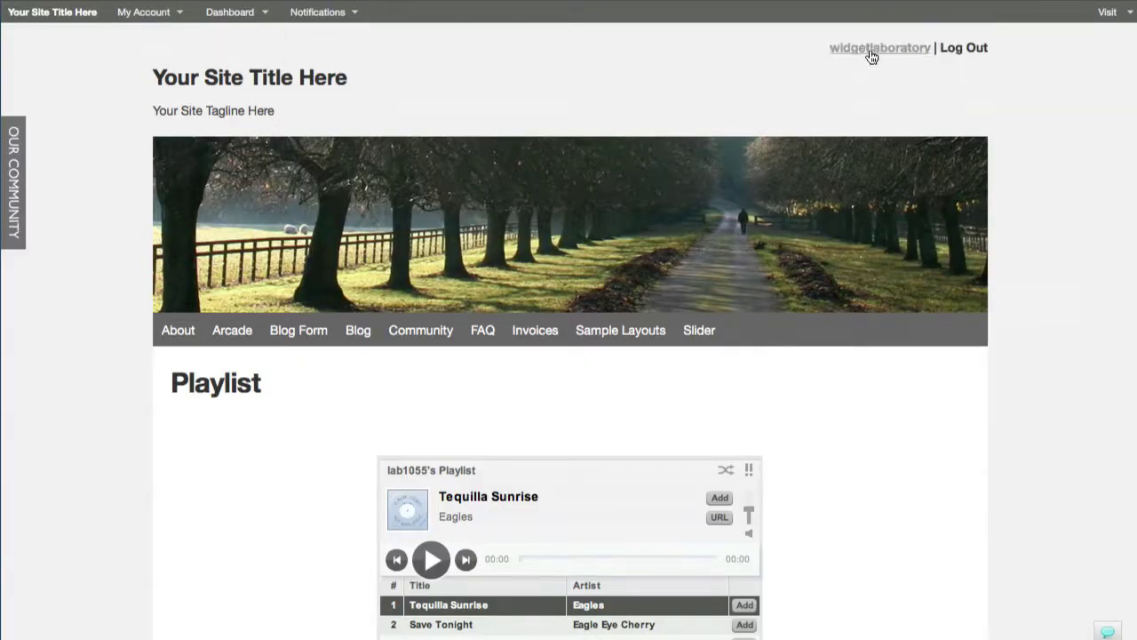
click(875, 48)
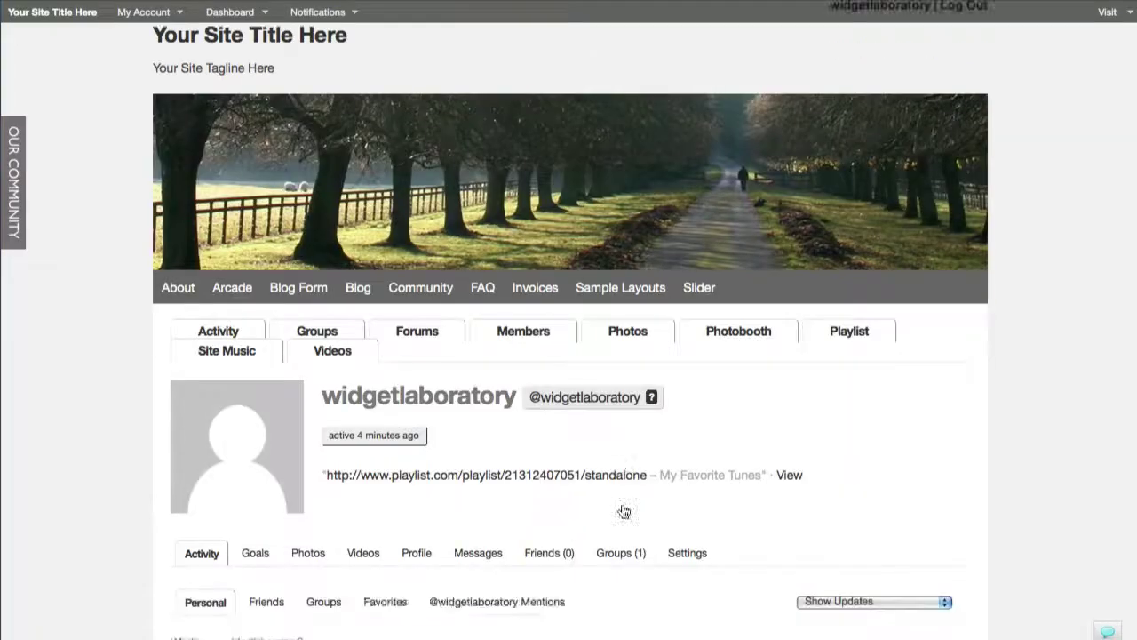
scroll(458, 438, down, 5)
click(439, 360)
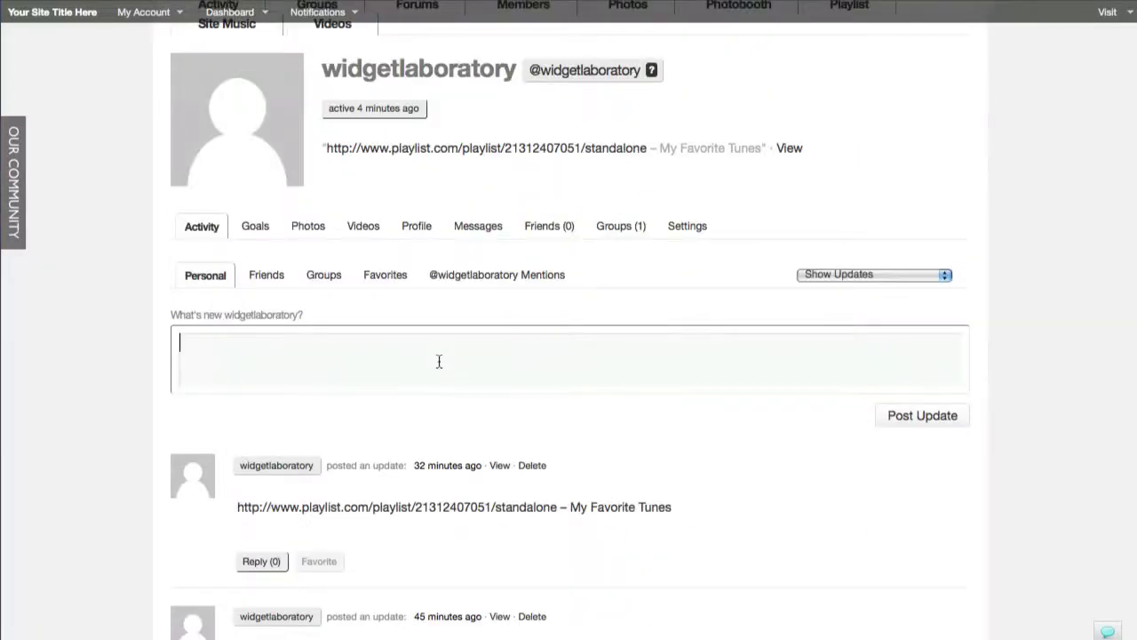
key(ctrl+v)
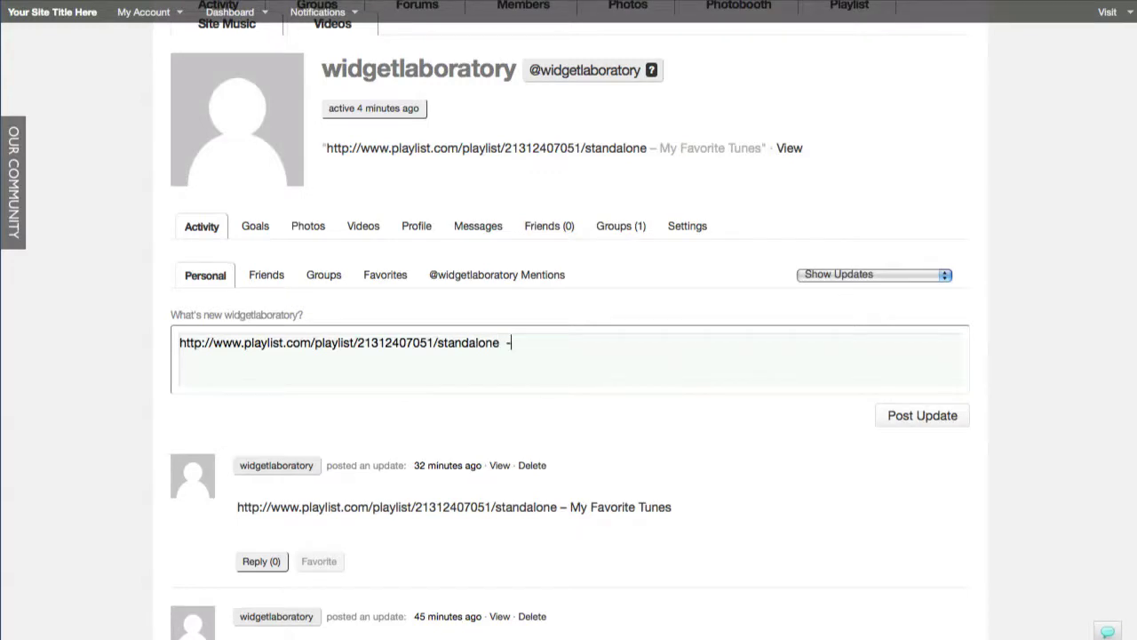
text(- My favorite playlist!)
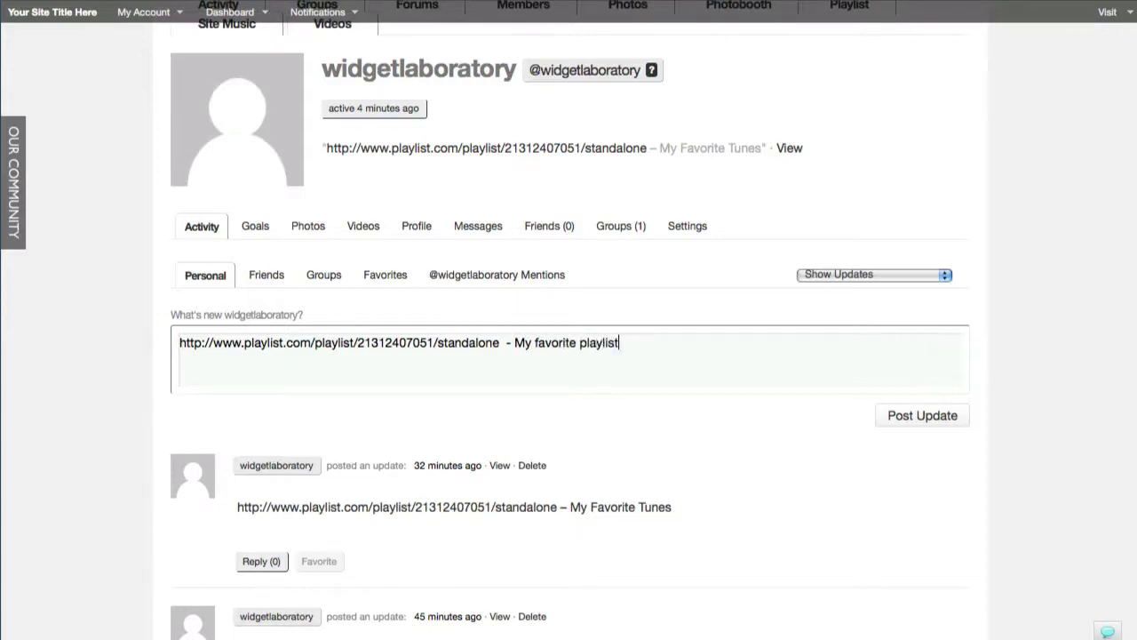
click(960, 417)
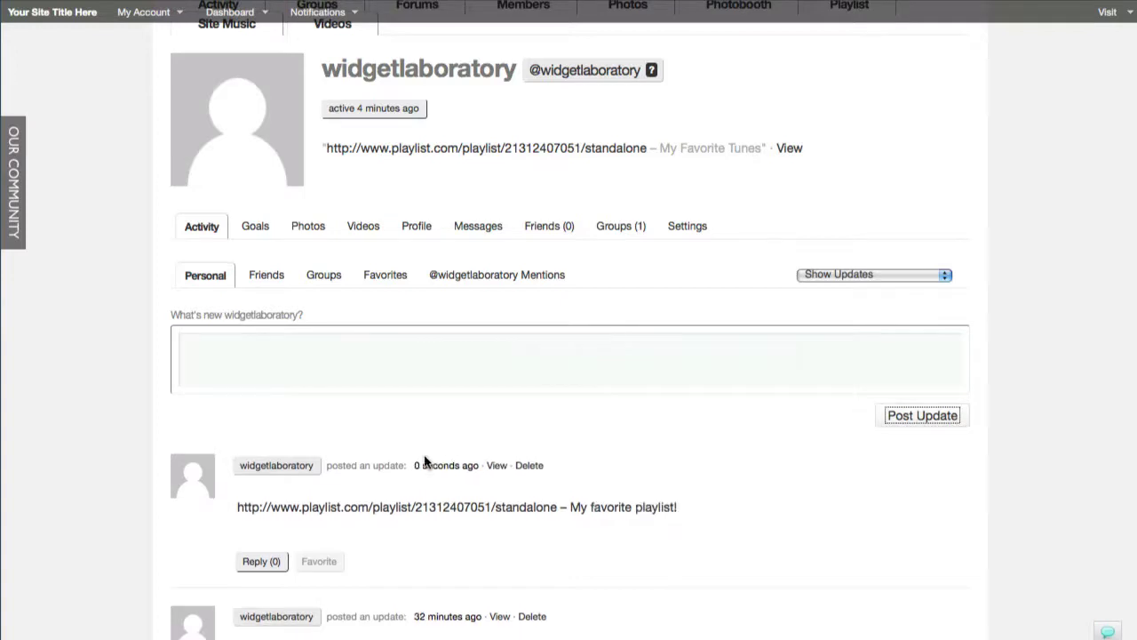
- Follow the update's playlist link to Grooveshark, then open the site home page in a new tab
click(440, 509)
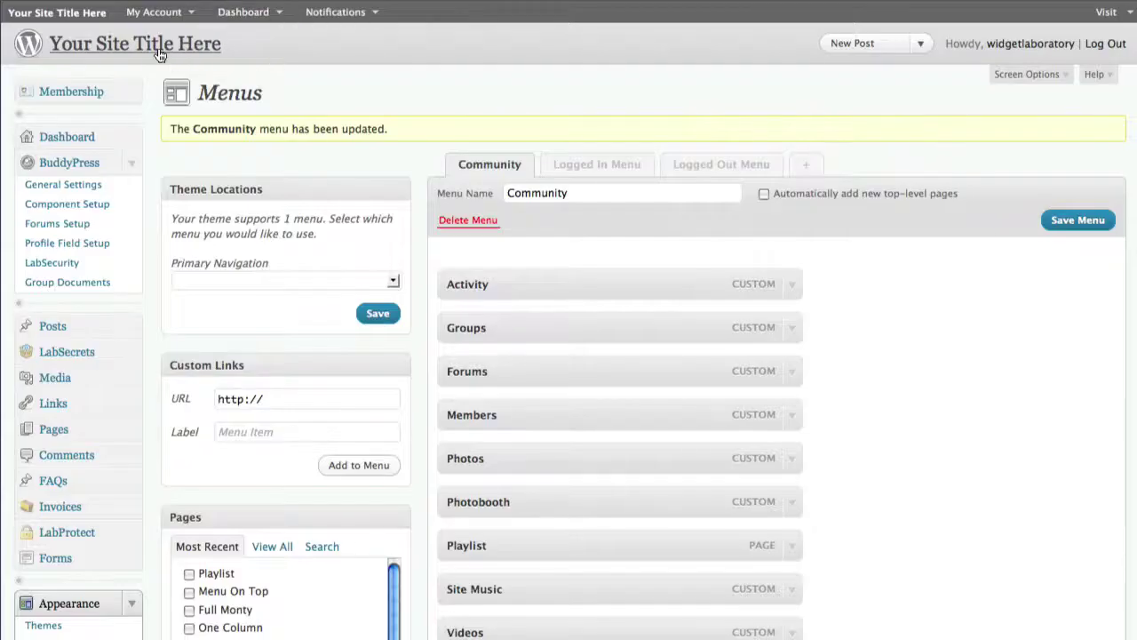
right_click(153, 49)
click(187, 73)
key(ctrl+Tab)
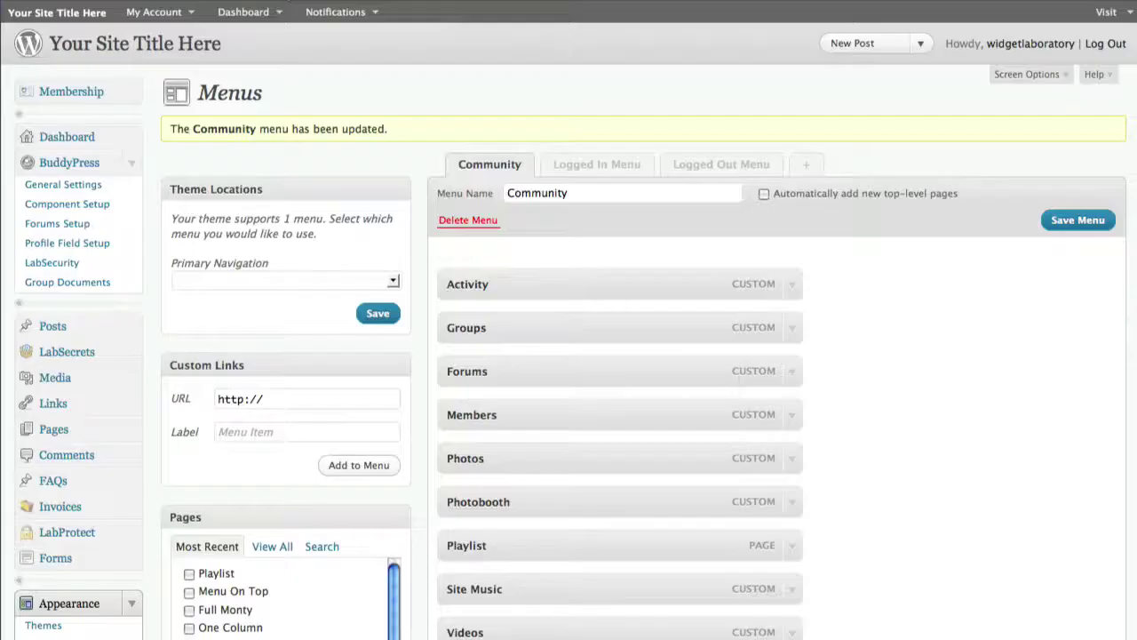
- Collapse the Appearance menu and go to the Plugins management page
mouse_move(284, 34)
scroll(177, 373, down, 3)
click(130, 393)
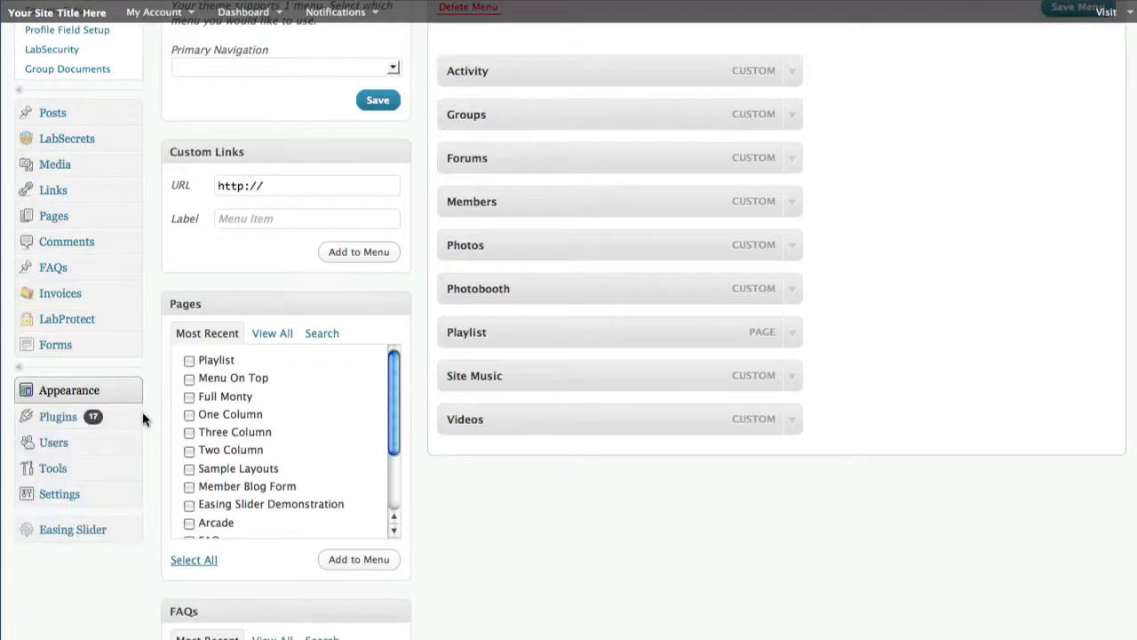
click(136, 413)
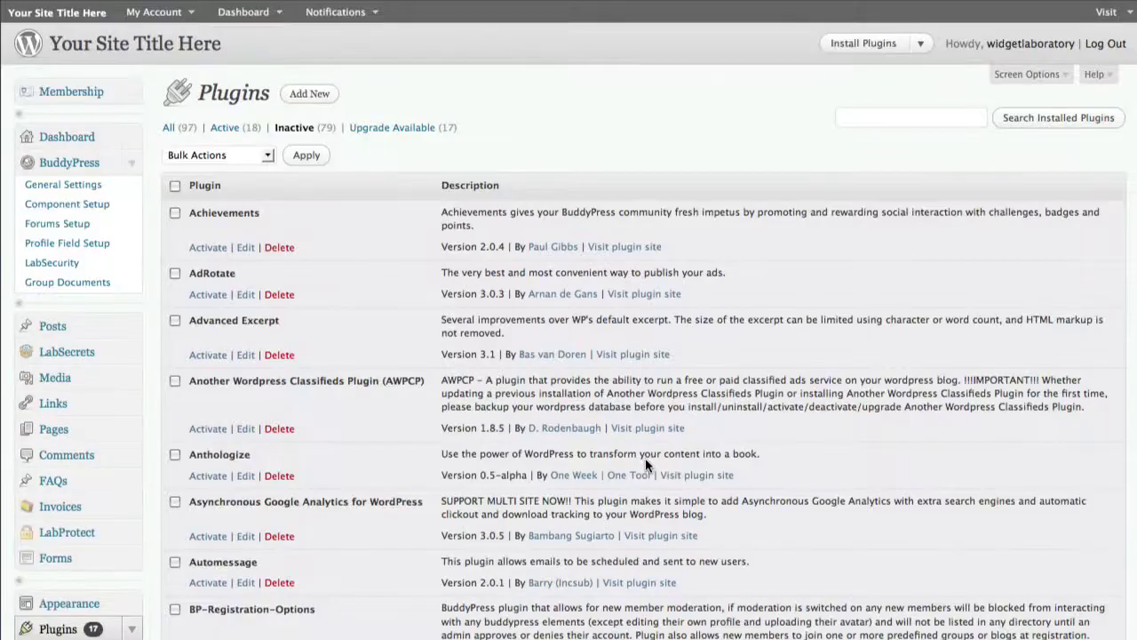
- Filter the plugins list, highlight BP Group Documents, and scroll through the listed plugins
click(229, 131)
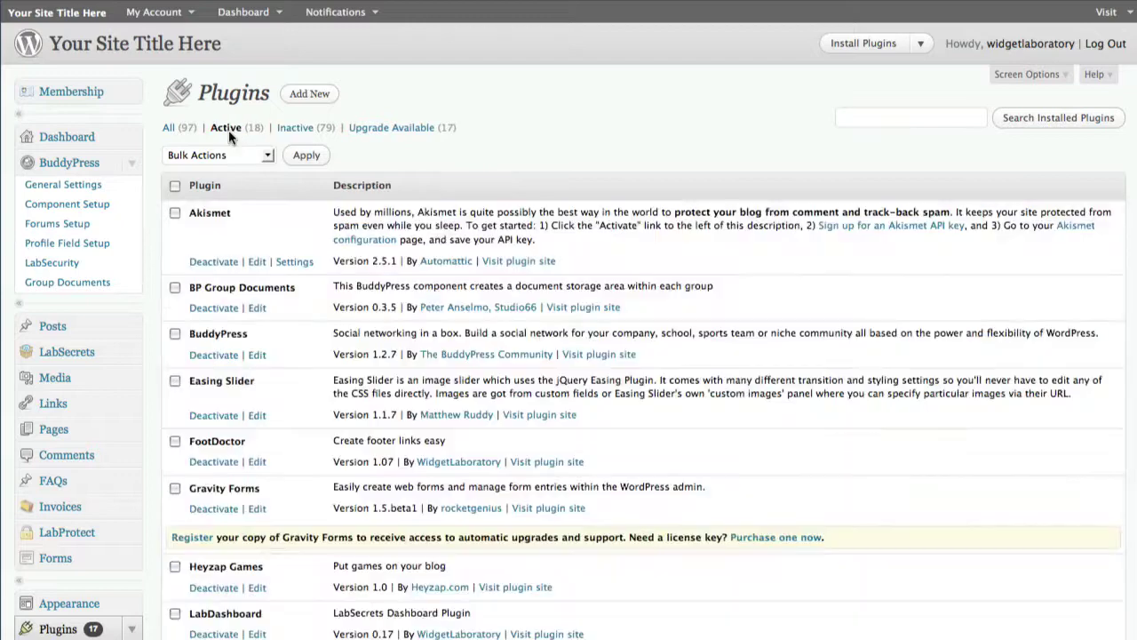
scroll(279, 232, down, 3)
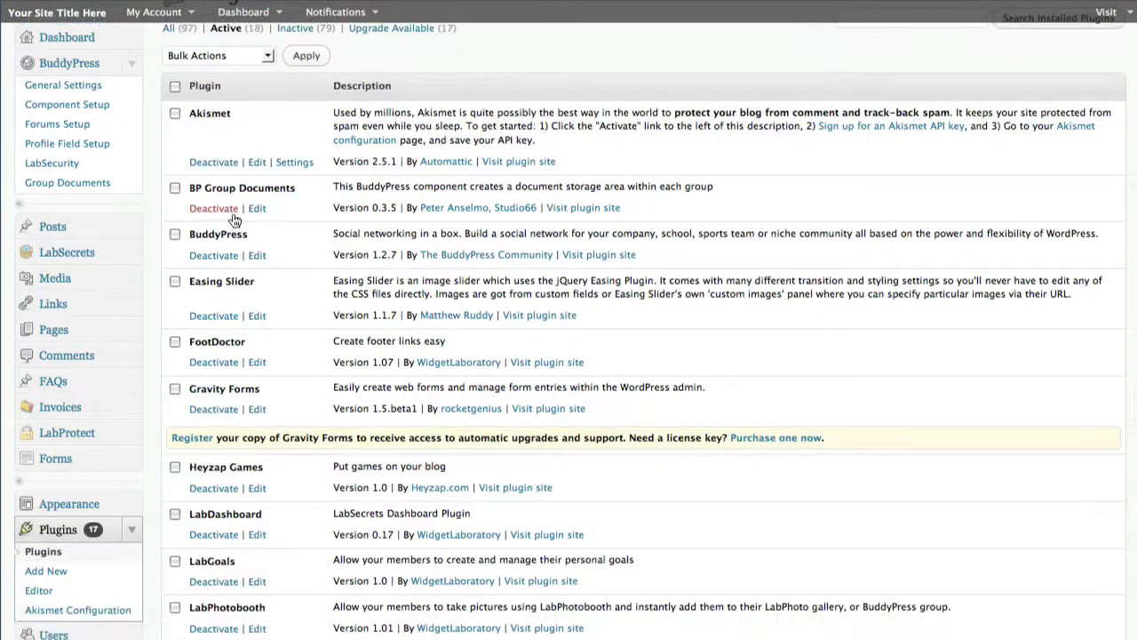
drag(190, 188, 304, 196)
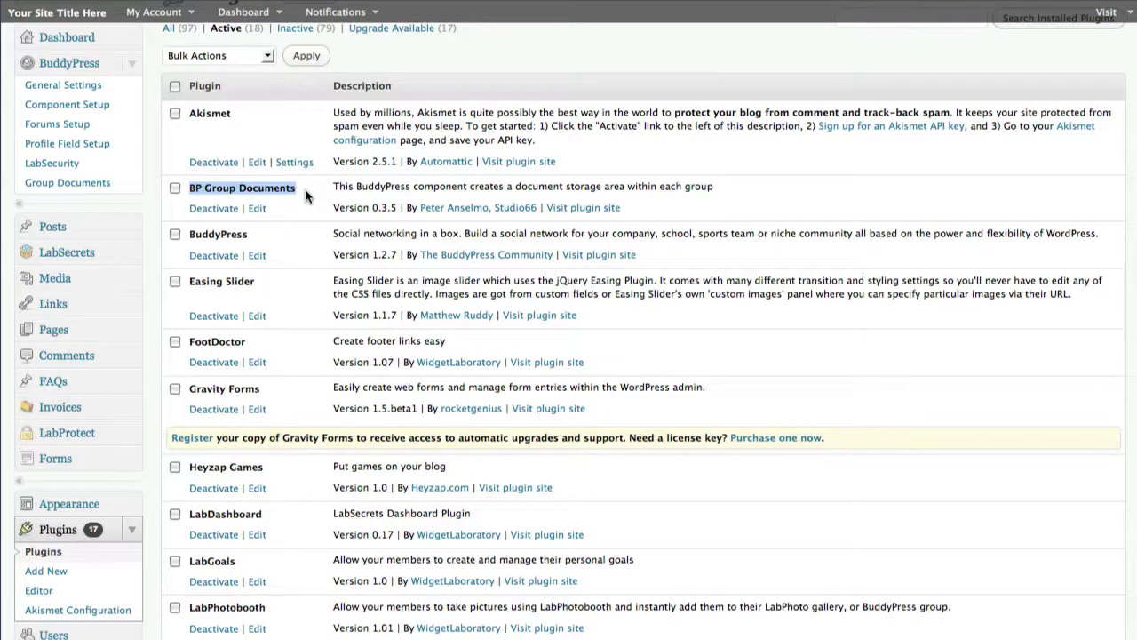
scroll(305, 190, up, 3)
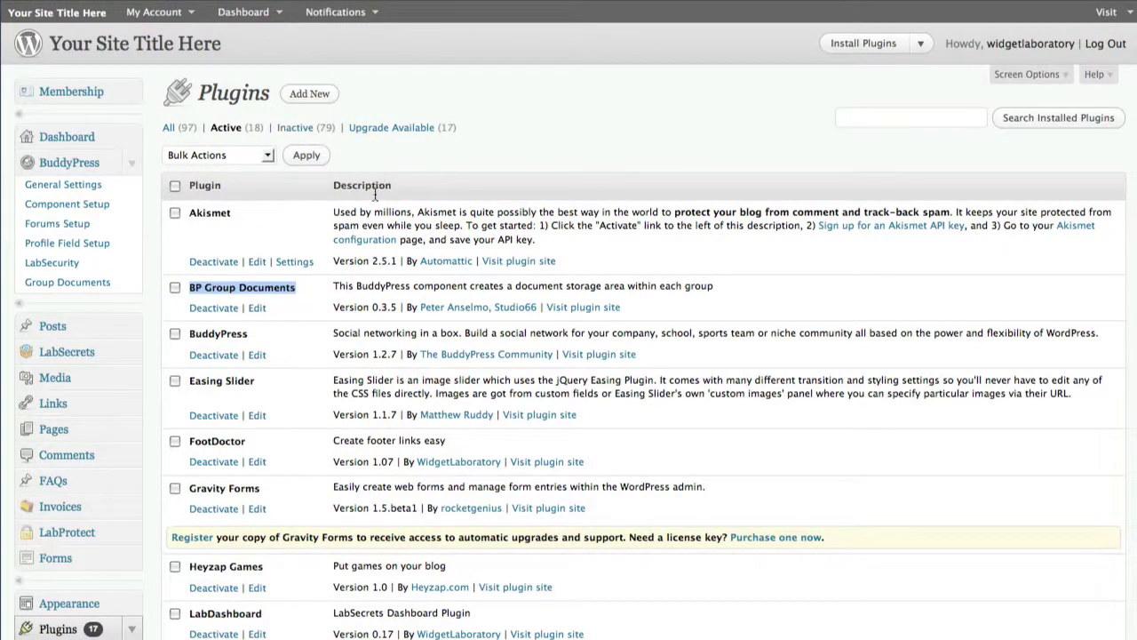
scroll(376, 206, down, 3)
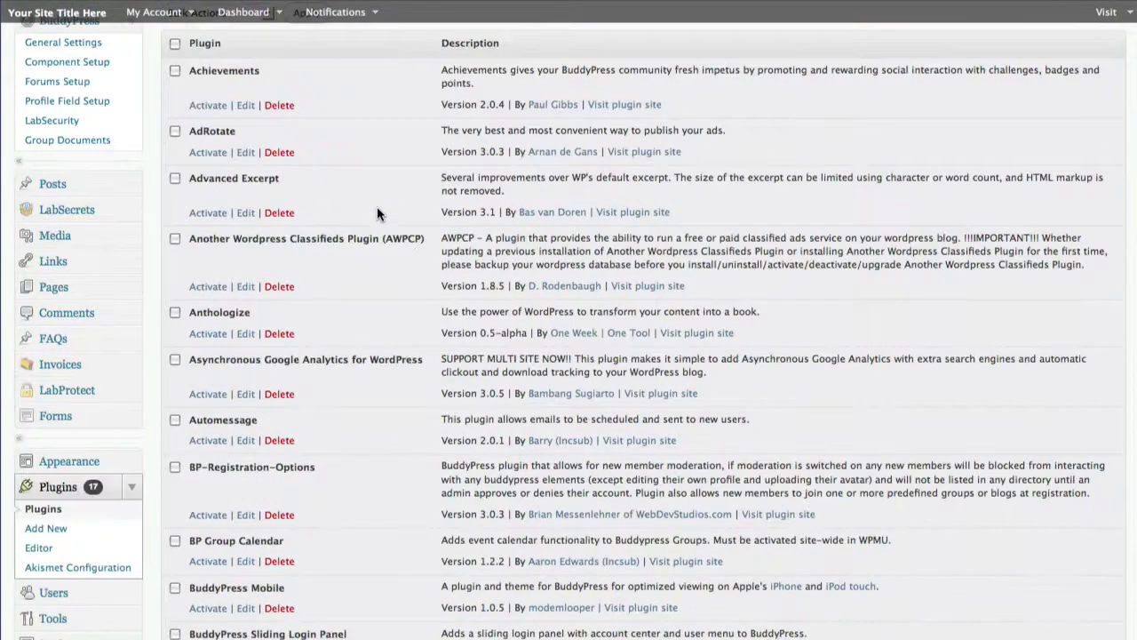
scroll(389, 231, down, 5)
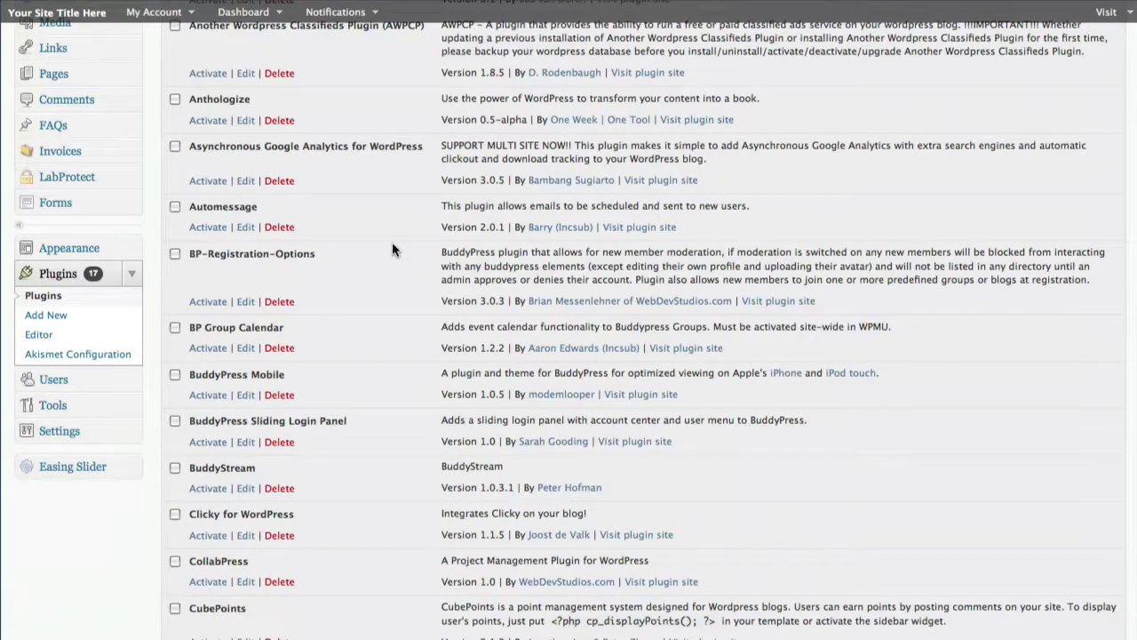
scroll(392, 249, up, 6)
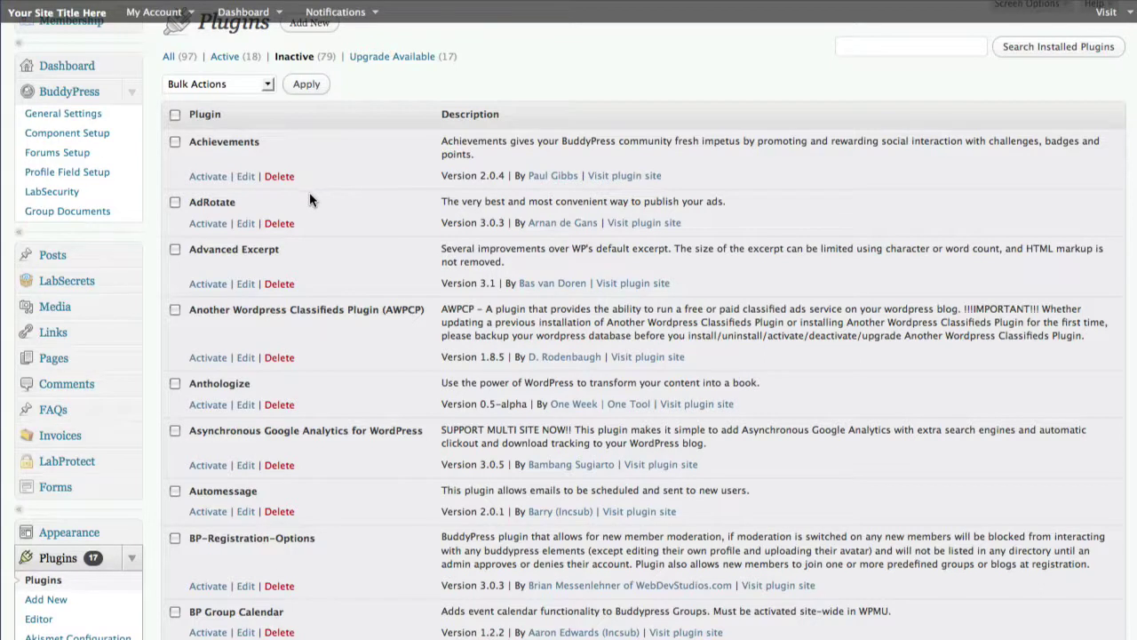
scroll(309, 192, down, 3)
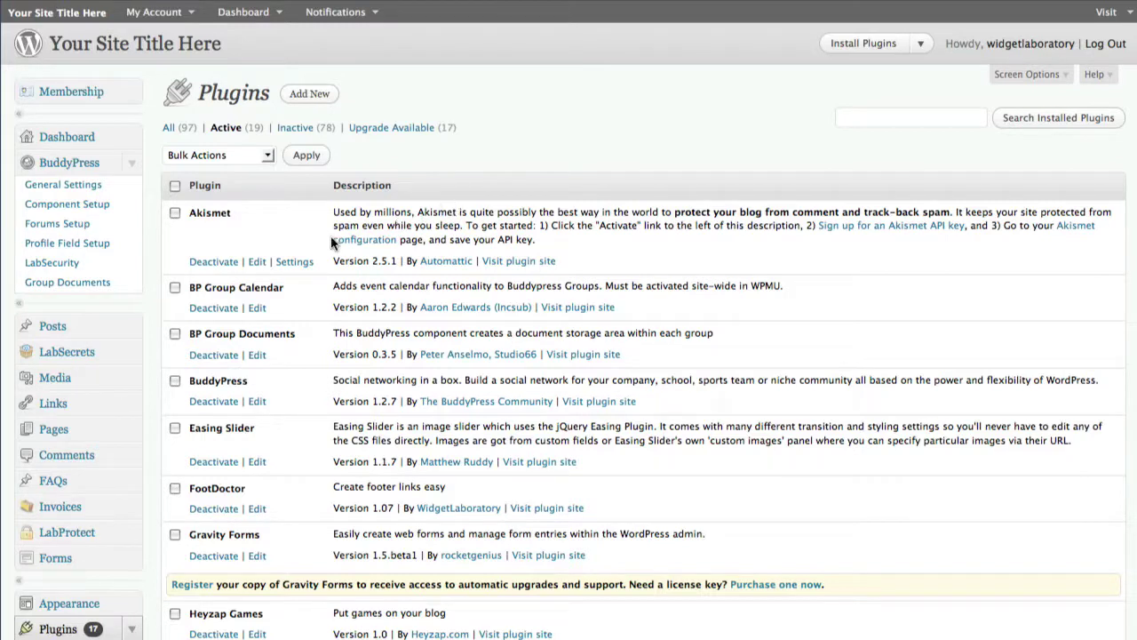
- Highlight the BP Group Documents plugin name in the plugins list
drag(188, 336, 311, 332)
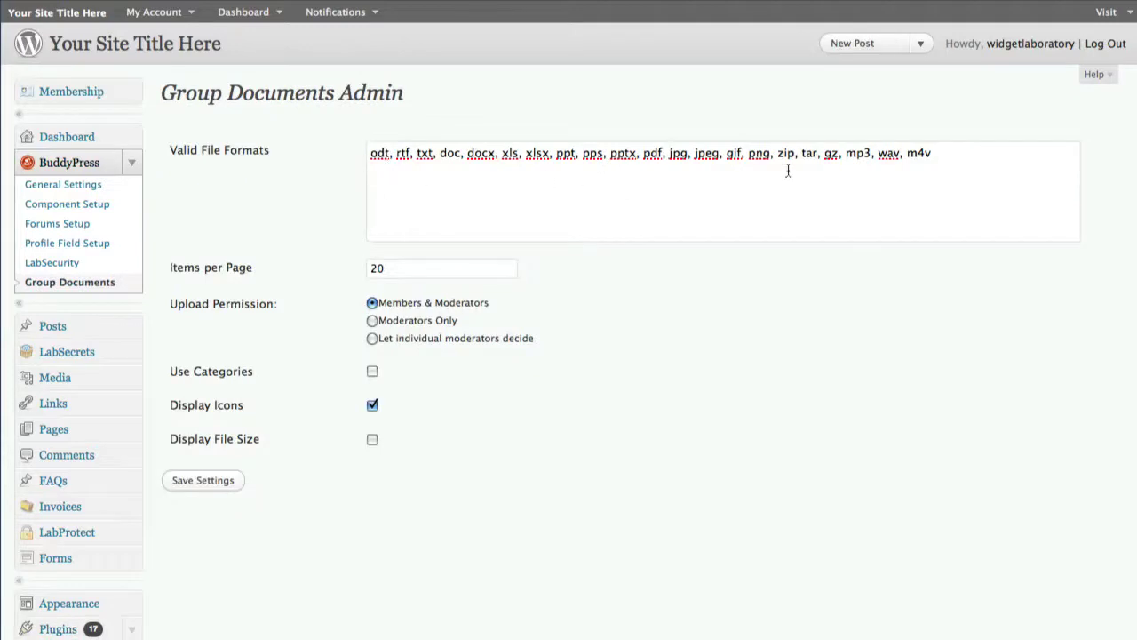
- Confirm mp3 is among the Valid File Formats and save the Group Documents settings
drag(841, 155, 935, 156)
click(936, 156)
click(842, 157)
key(Right)
key(Right)
key(Right)
key(Right)
key(Right)
key(Right)
key(Right)
key(Right)
key(Right)
key(Right)
key(Right)
key(Right)
click(414, 271)
click(216, 482)
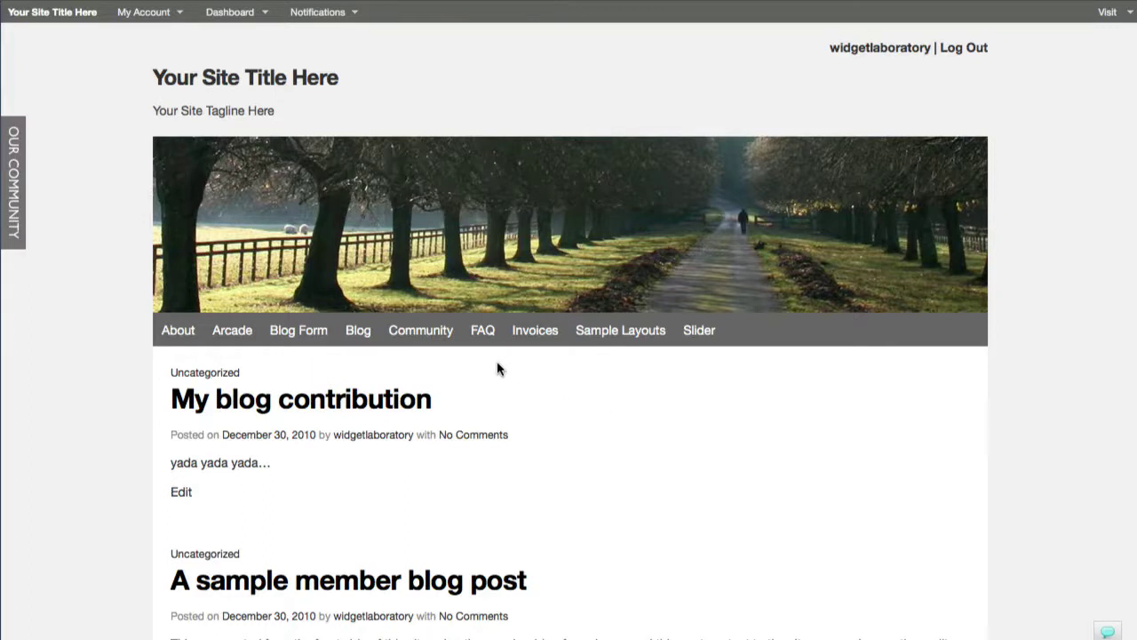
- Open the Site Music group and its Documents tab listing 'Grenade - Bruno Mars'
mouse_move(409, 330)
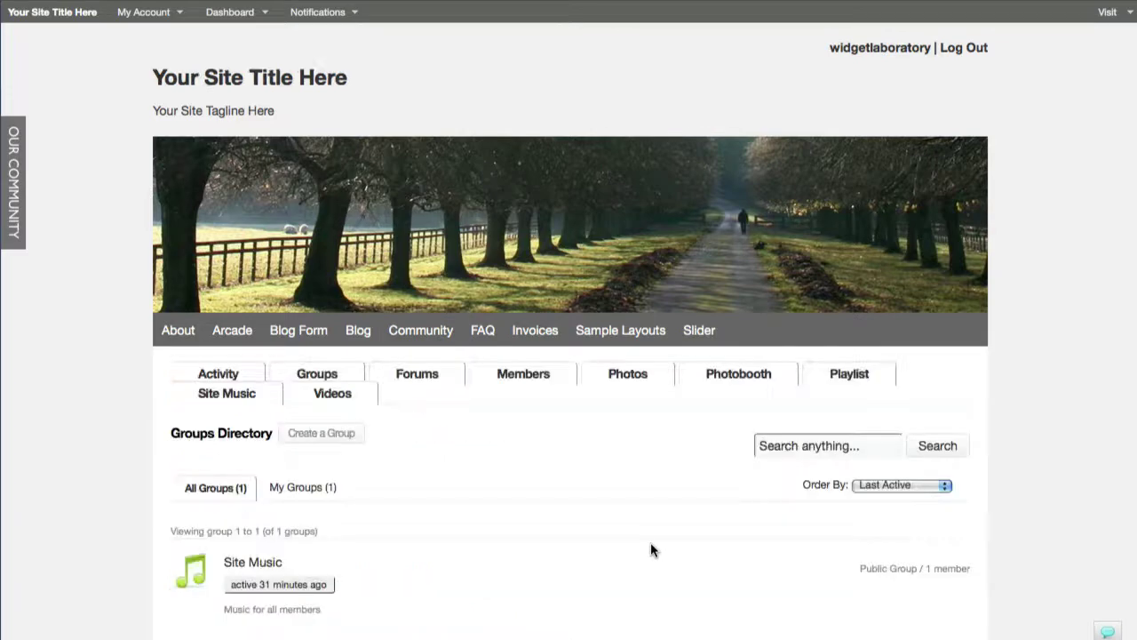
scroll(650, 550, down, 3)
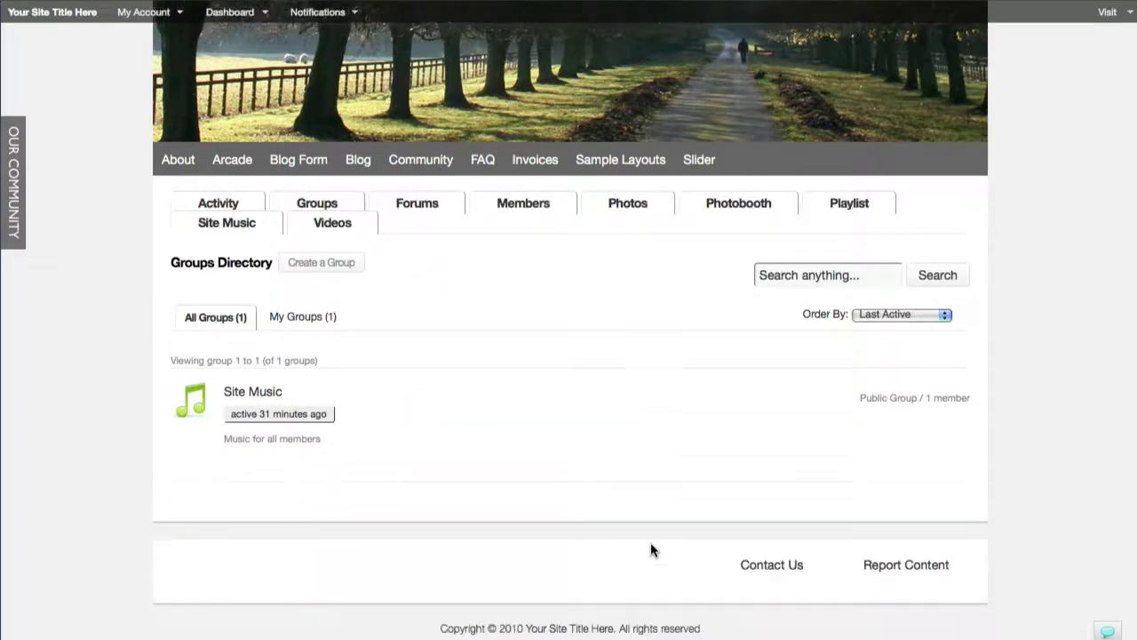
click(268, 397)
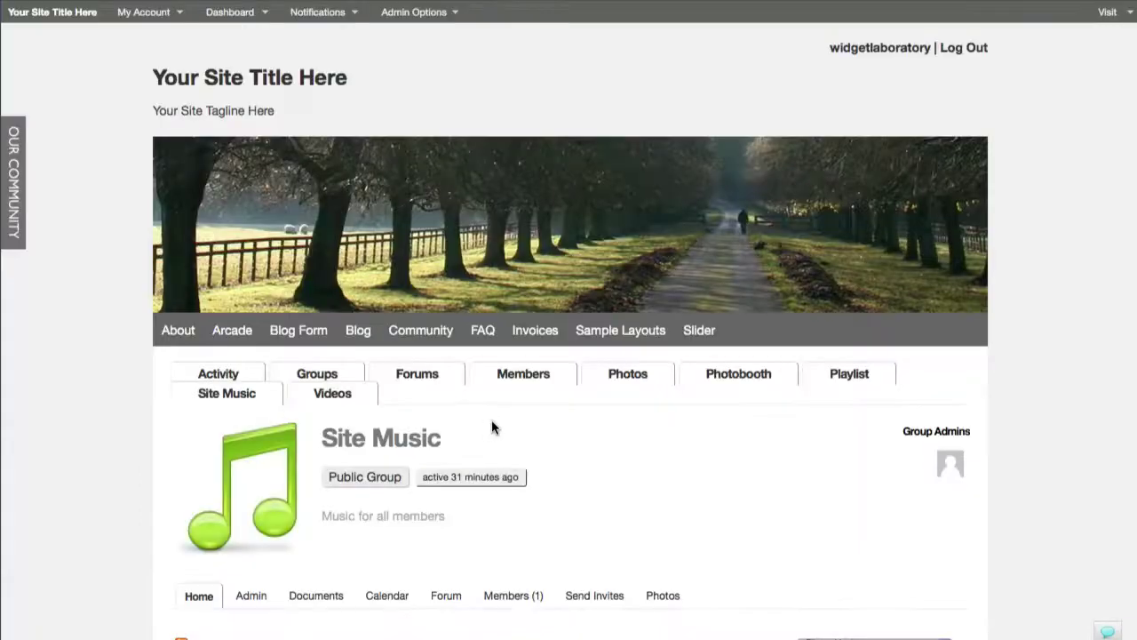
scroll(560, 411, down, 4)
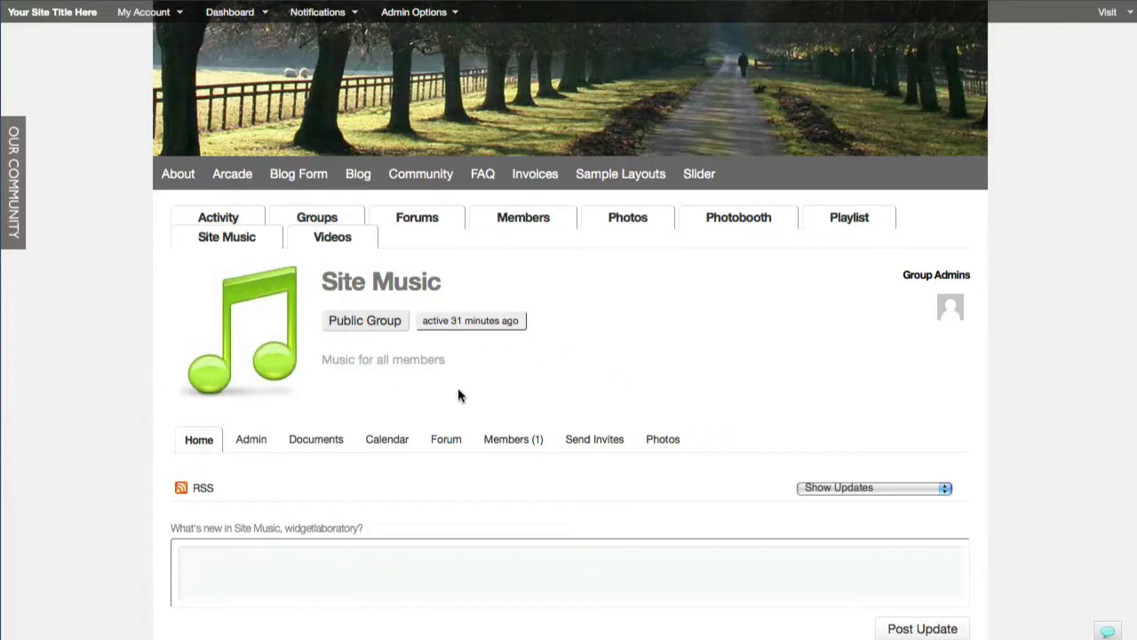
click(309, 439)
scroll(365, 490, down, 2)
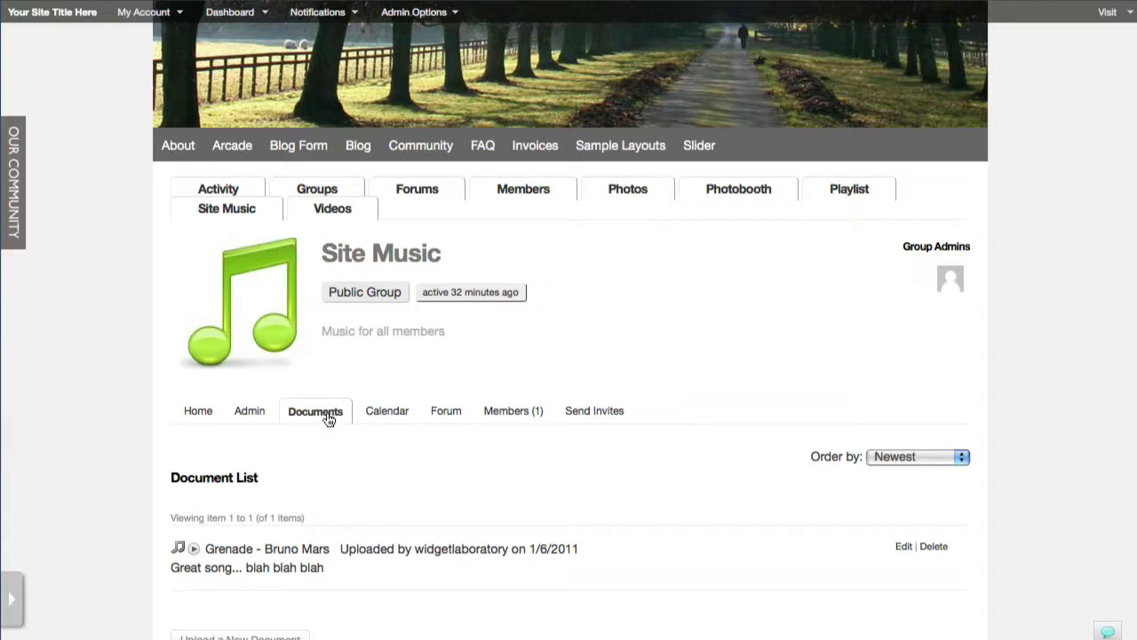
- Play grenade.mp3 in the bottom-left music player, collapse it, then bring up Upload a New Document
scroll(347, 414, down, 3)
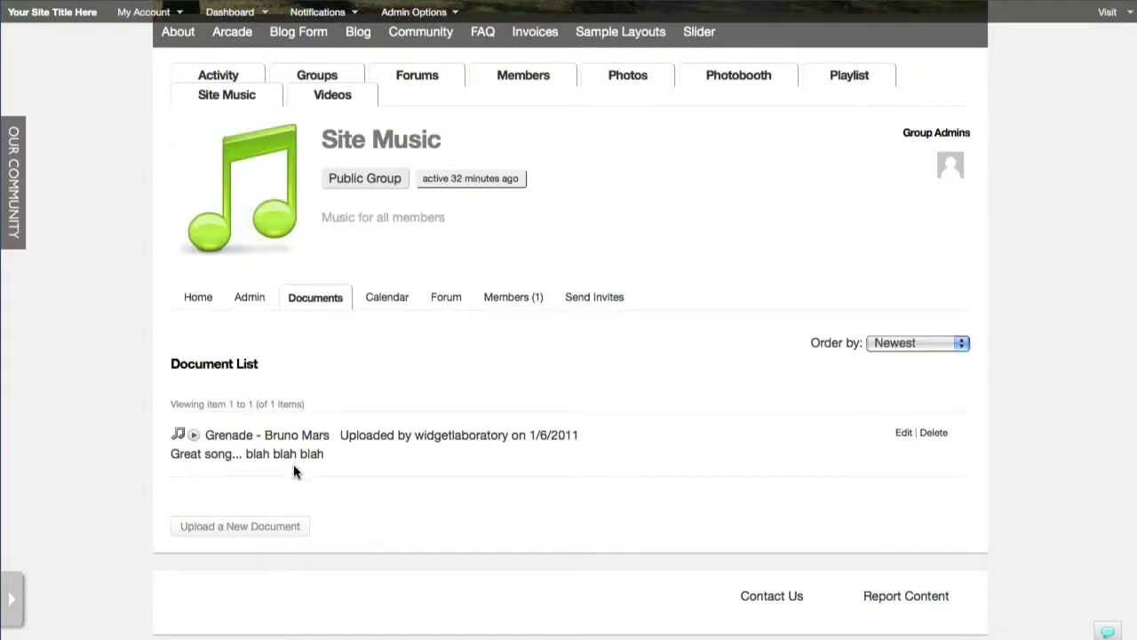
click(13, 607)
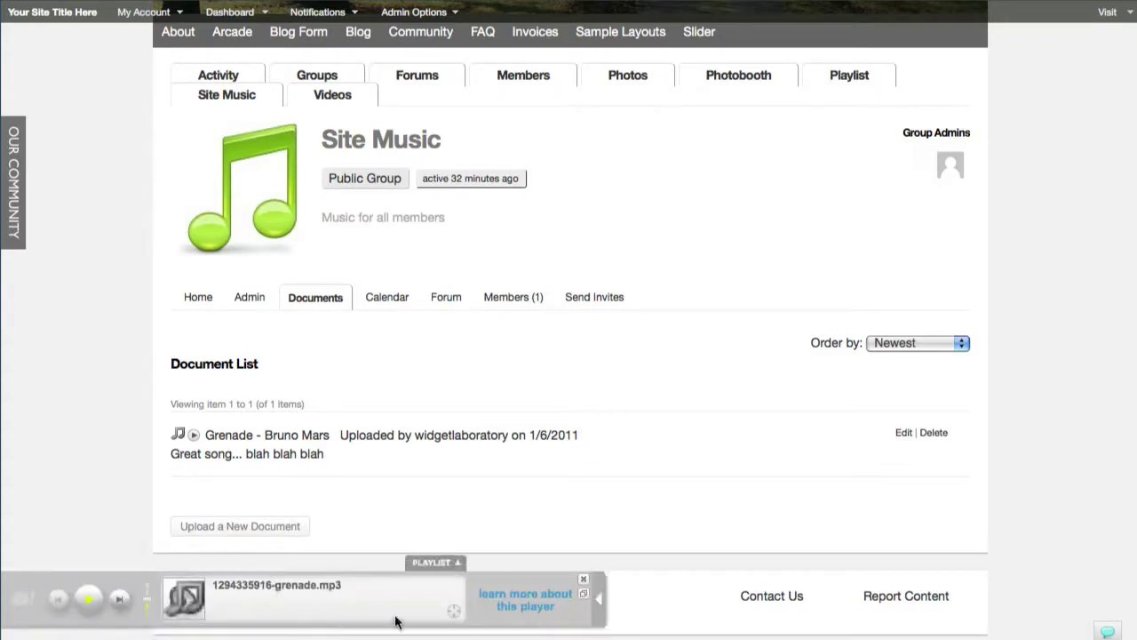
click(421, 564)
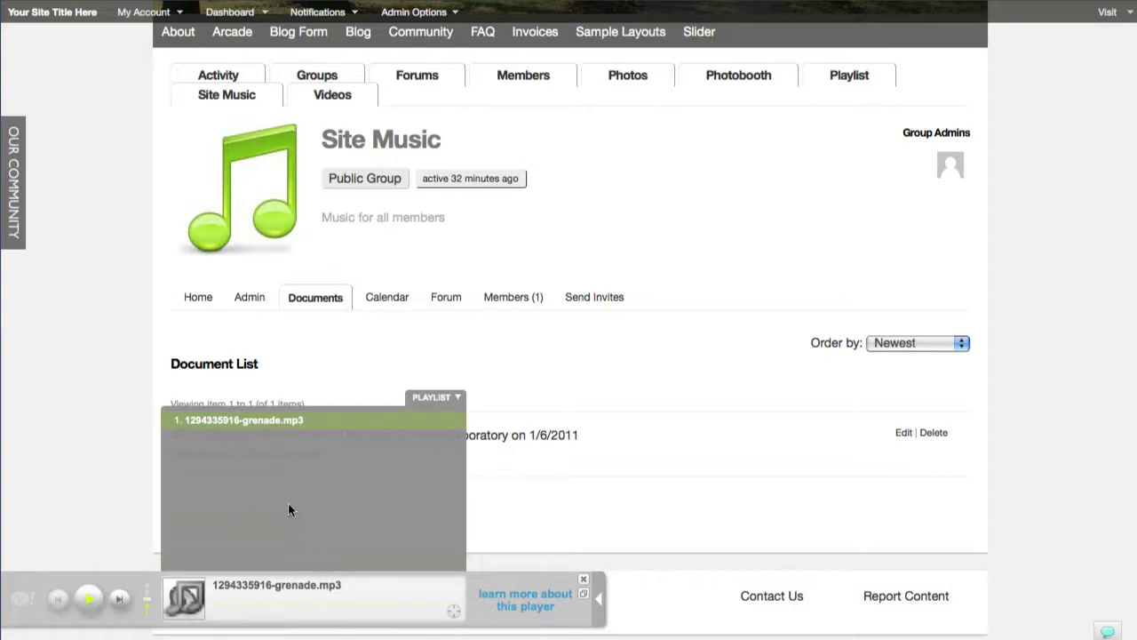
click(91, 602)
click(431, 397)
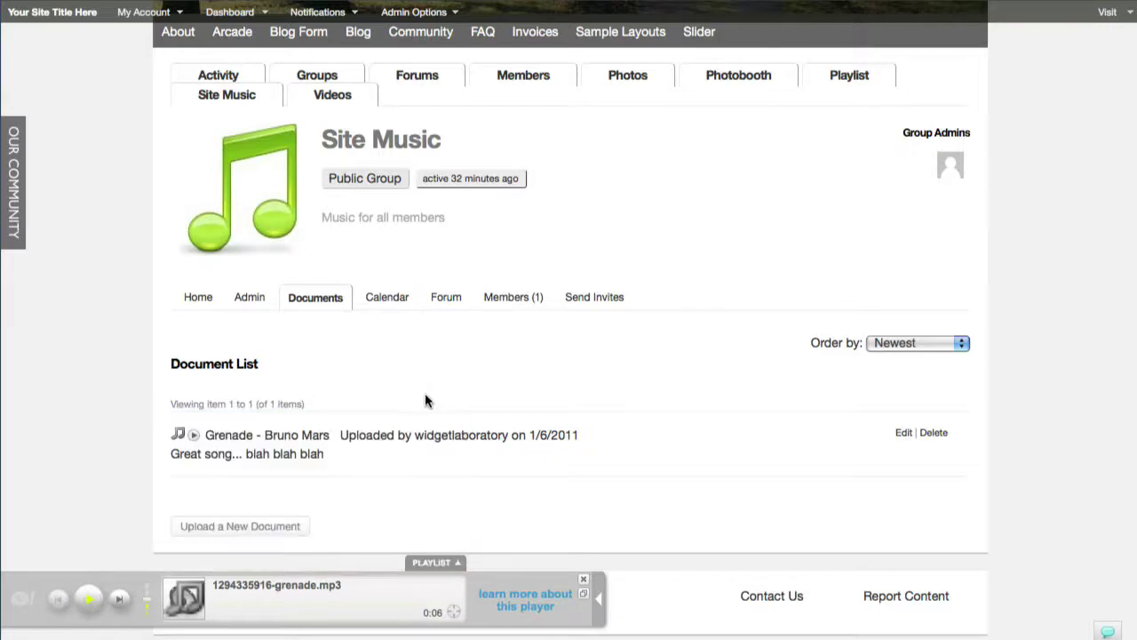
click(600, 602)
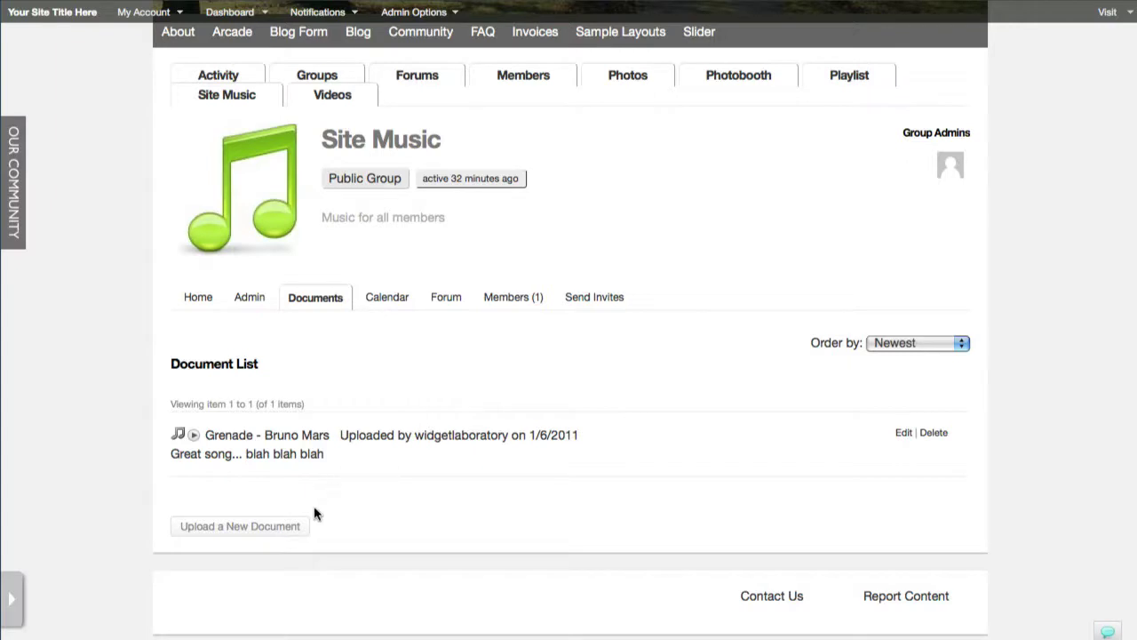
click(284, 526)
- Upload the Katy Perry mp3 named 'Katy Perry Fireworks' with description 'Nice song...' and submit
scroll(575, 415, down, 3)
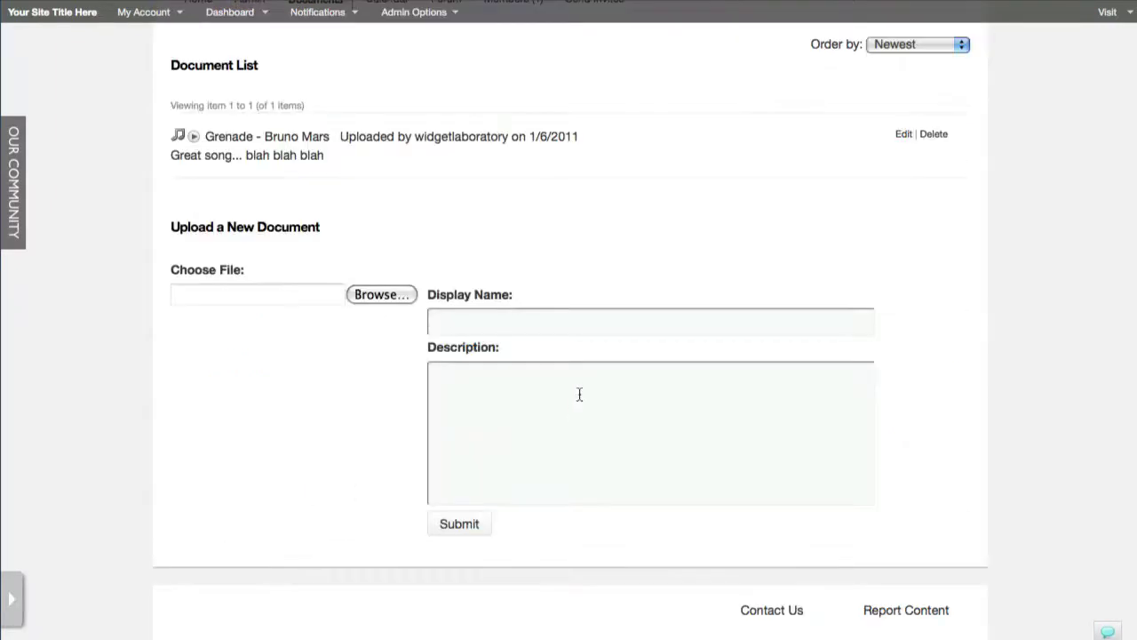
click(355, 297)
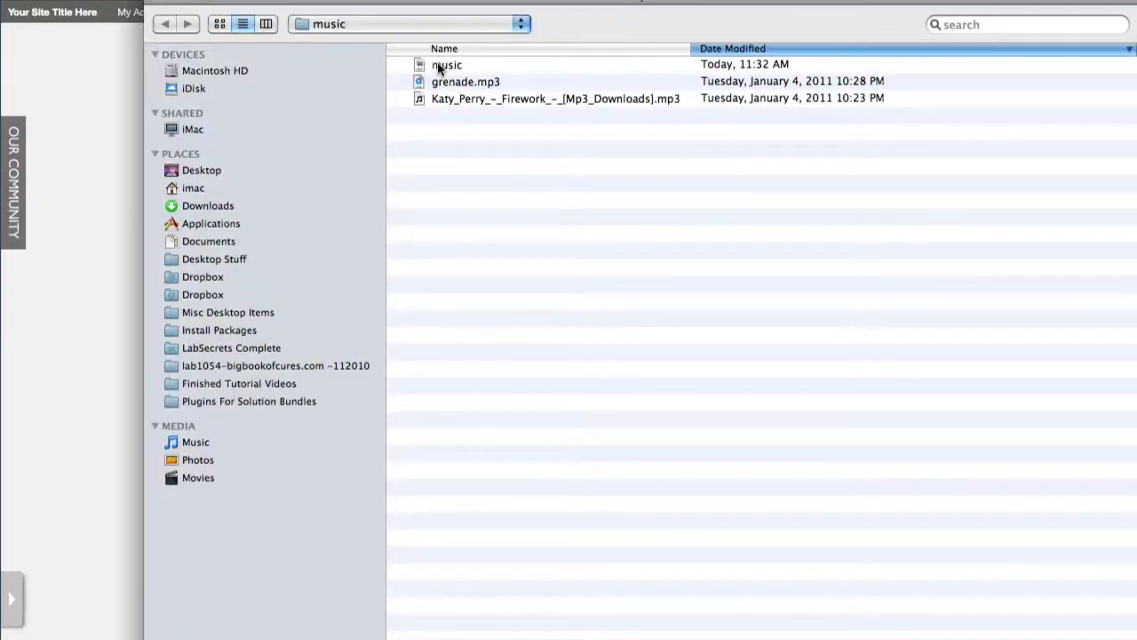
double_click(455, 99)
click(507, 333)
text(Kat)
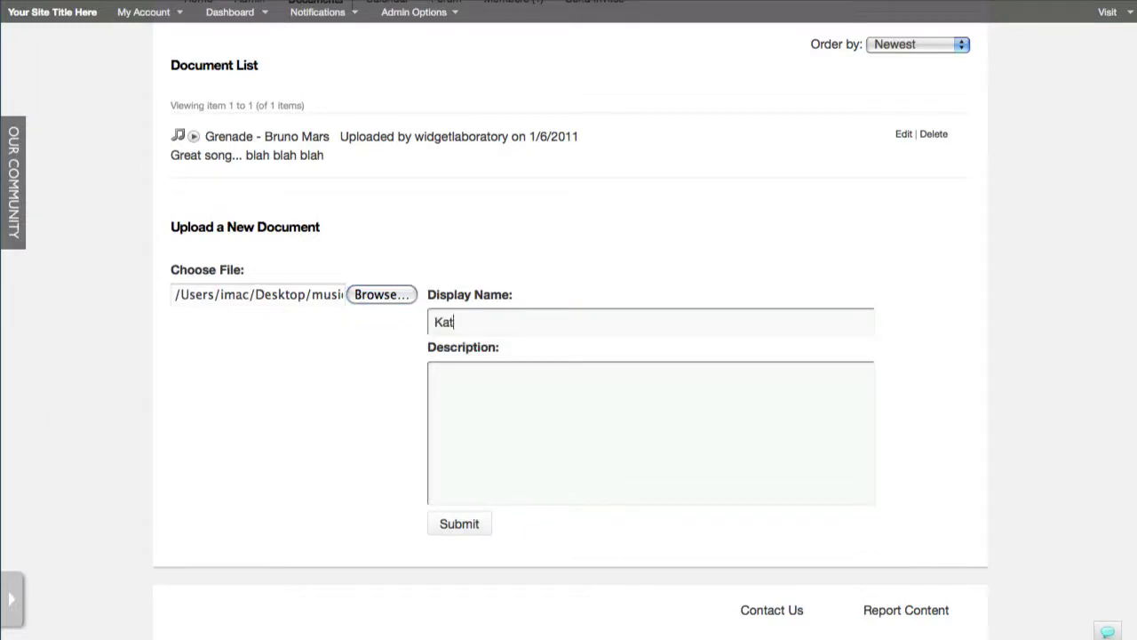
text(y Perry  Fireworks)
click(435, 377)
text(Nic)
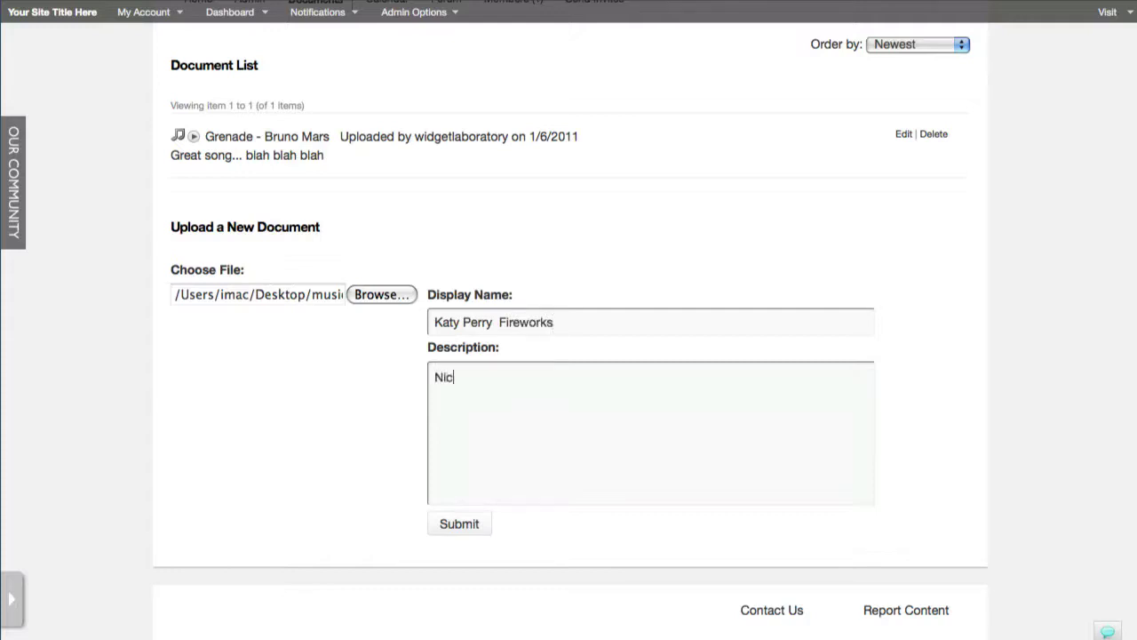
text(e song...)
click(469, 524)
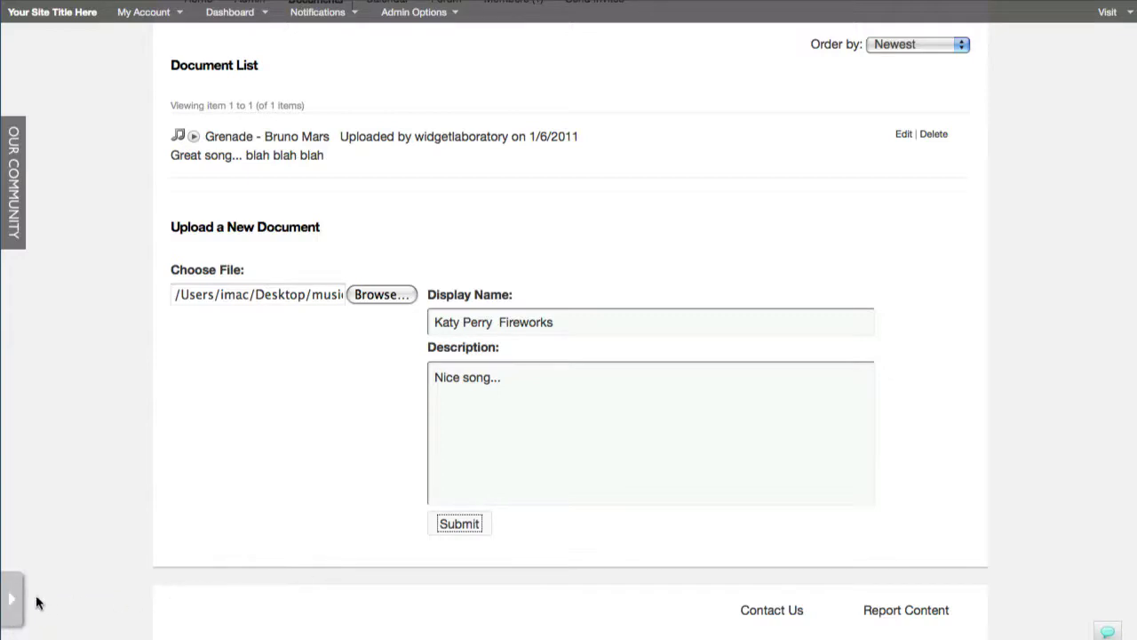
click(459, 523)
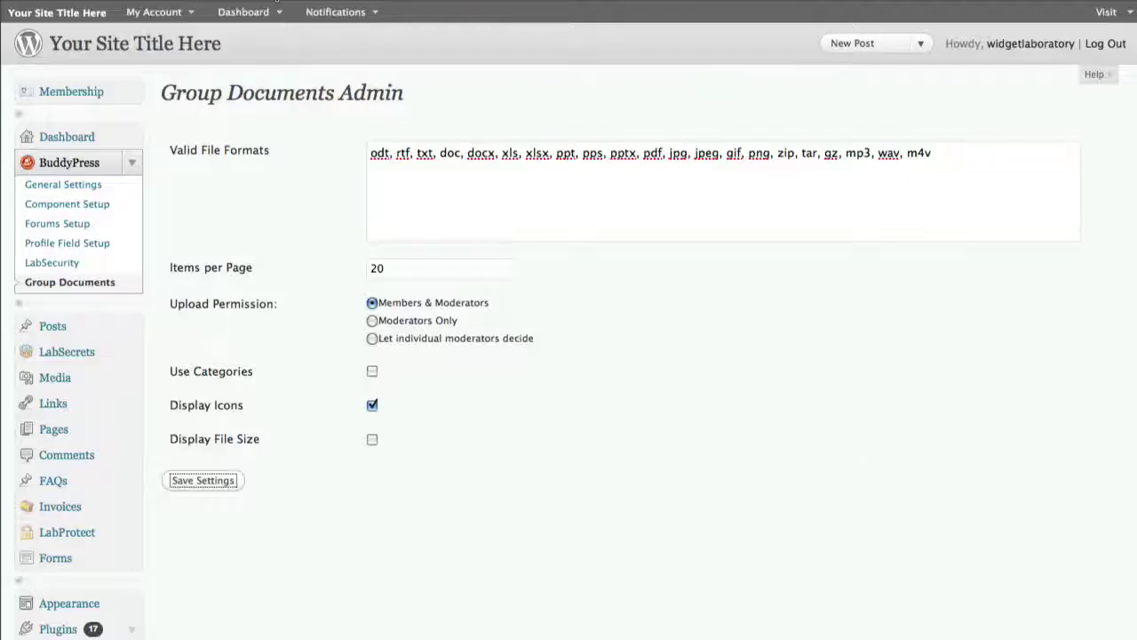
- Collapse the BuddyPress and Plugins admin menus and go to the theme management page
mouse_move(309, 81)
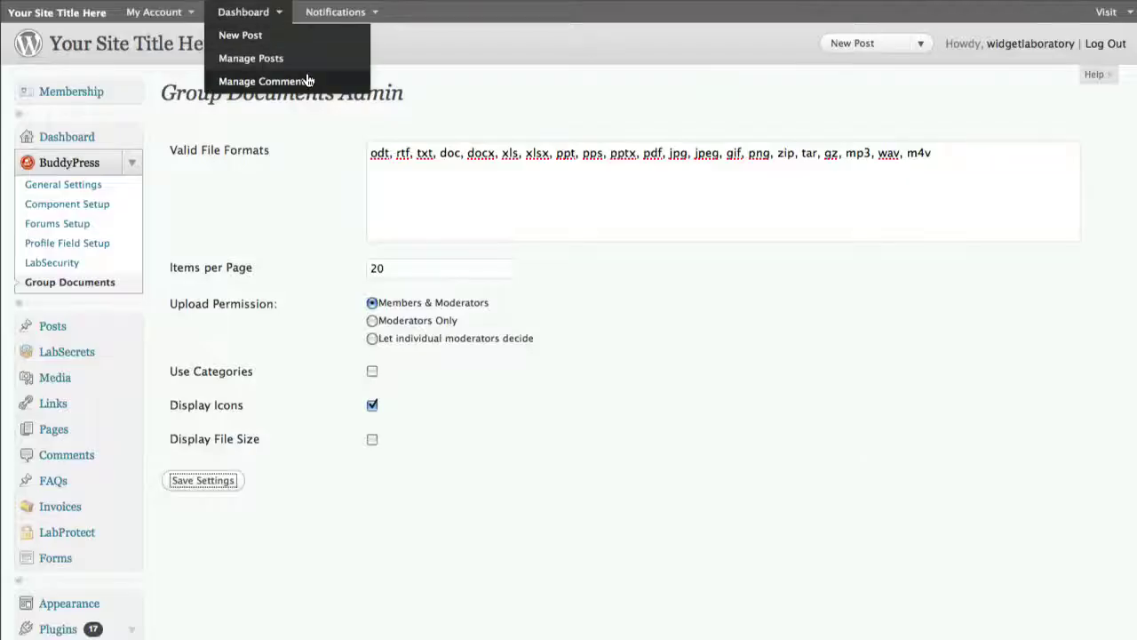
click(132, 164)
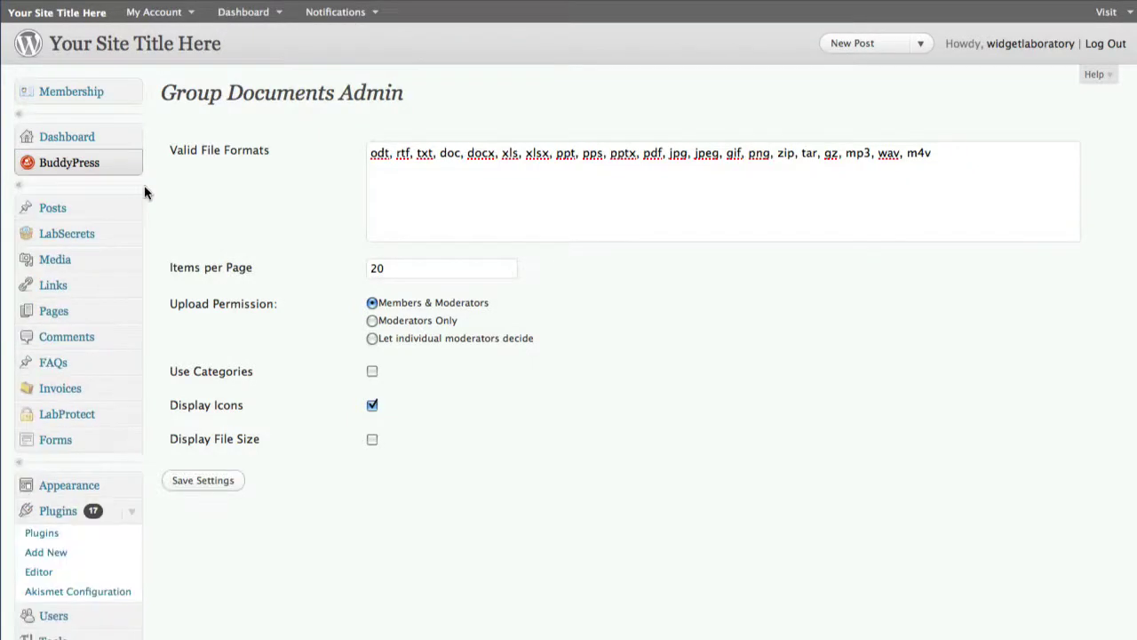
scroll(137, 432, down, 2)
click(127, 455)
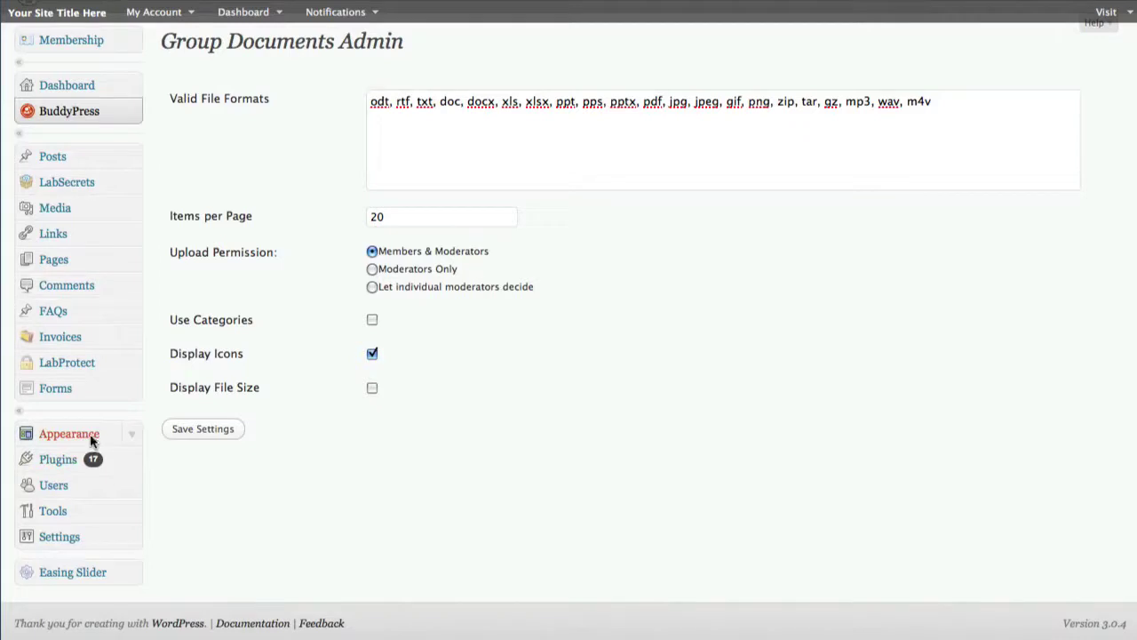
click(89, 434)
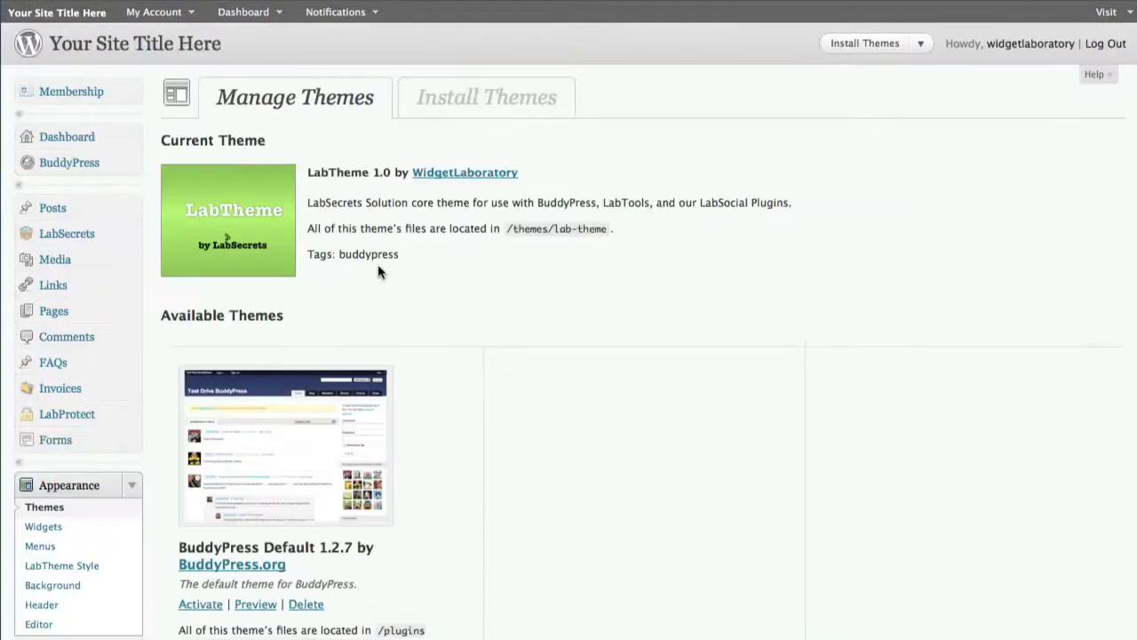
- Keep LabTheme as the theme to edit and open its Footer (footer.php) template
scroll(189, 368, down, 3)
scroll(189, 368, down, 1)
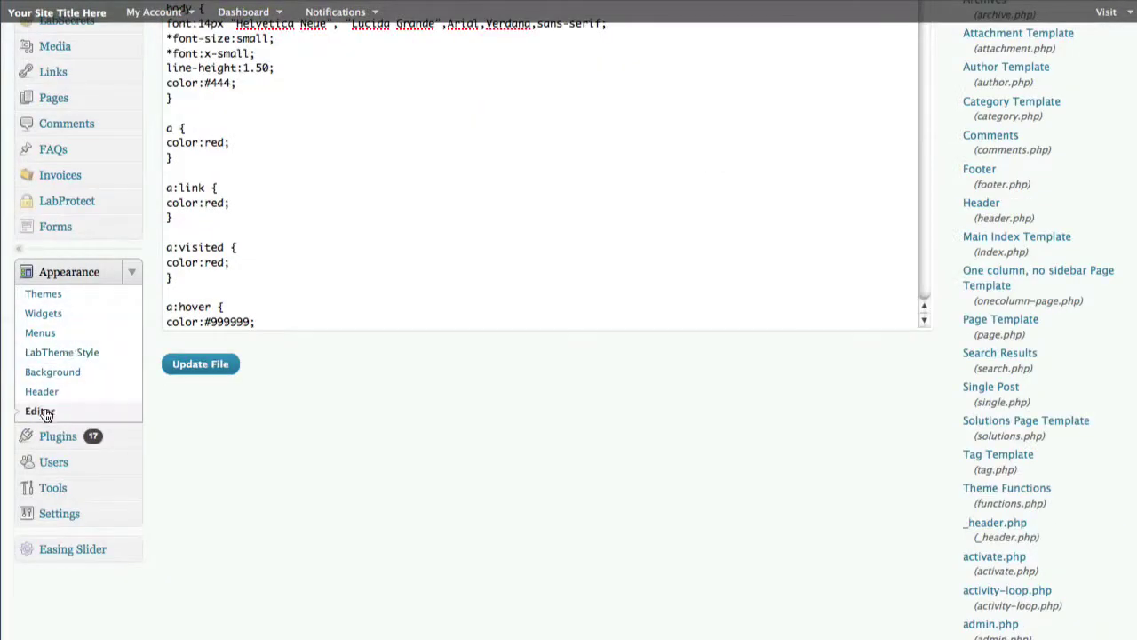
scroll(462, 426, up, 5)
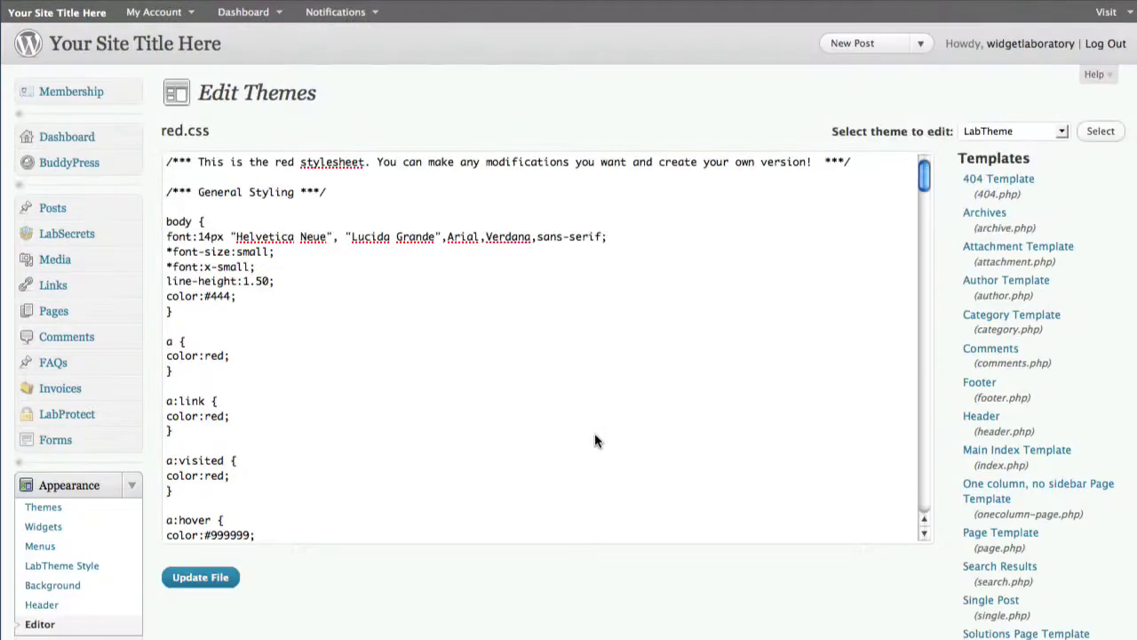
drag(953, 131, 832, 131)
click(985, 130)
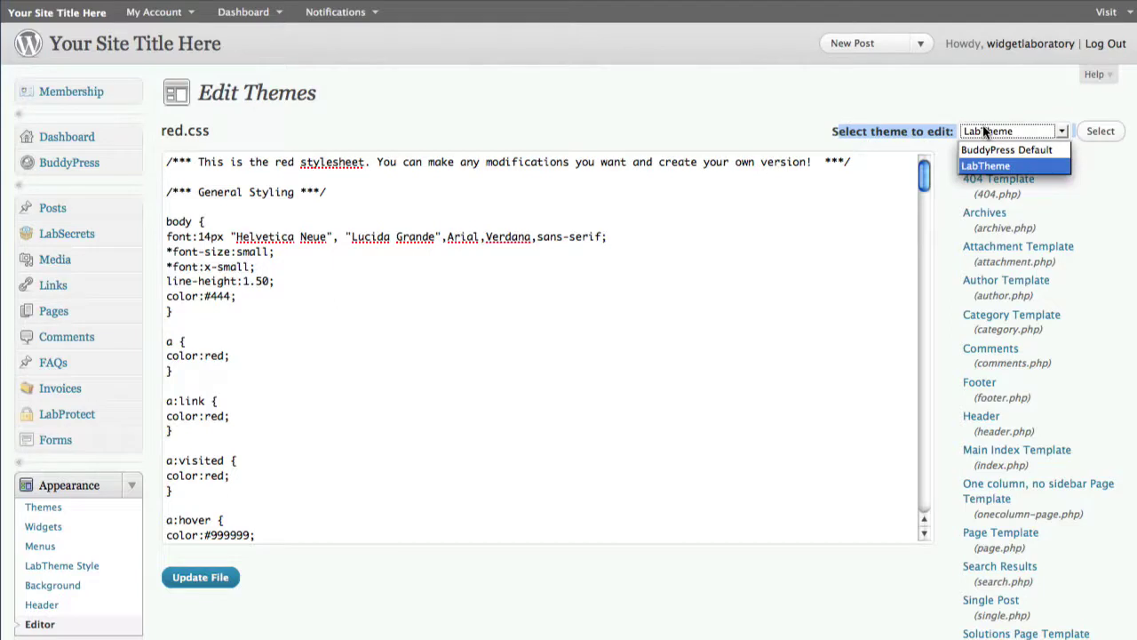
click(985, 132)
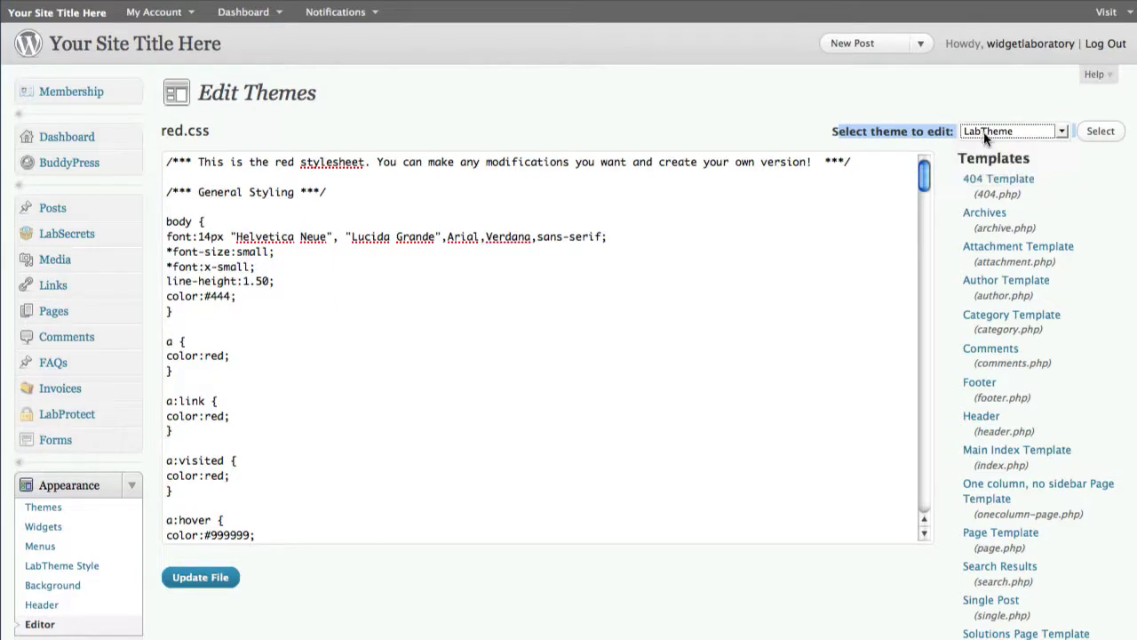
scroll(1060, 213, down, 3)
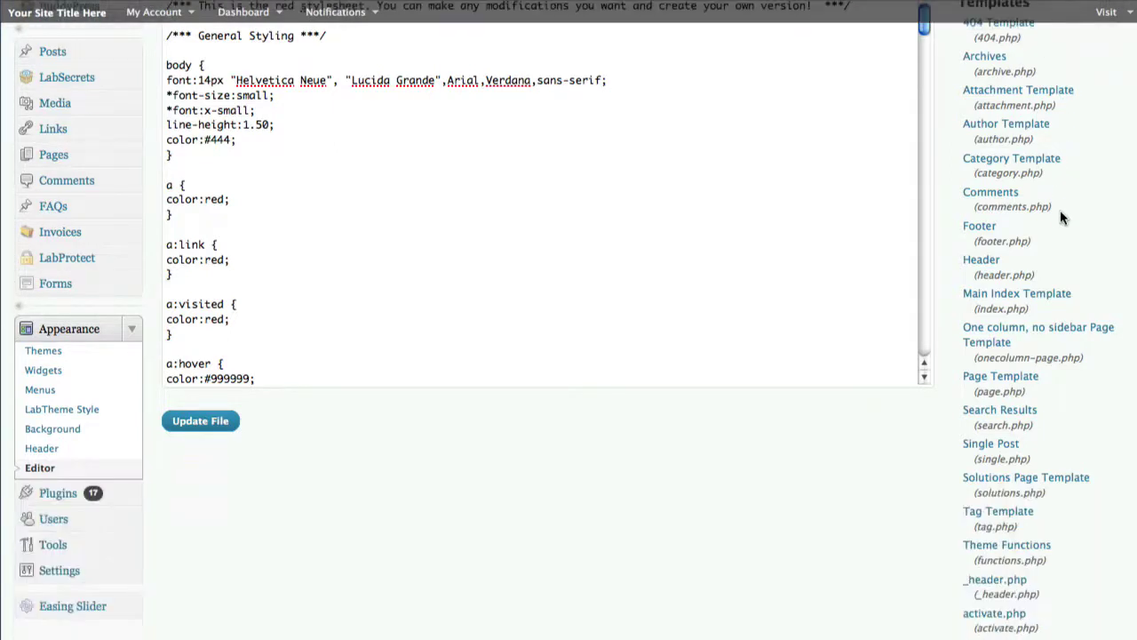
click(978, 233)
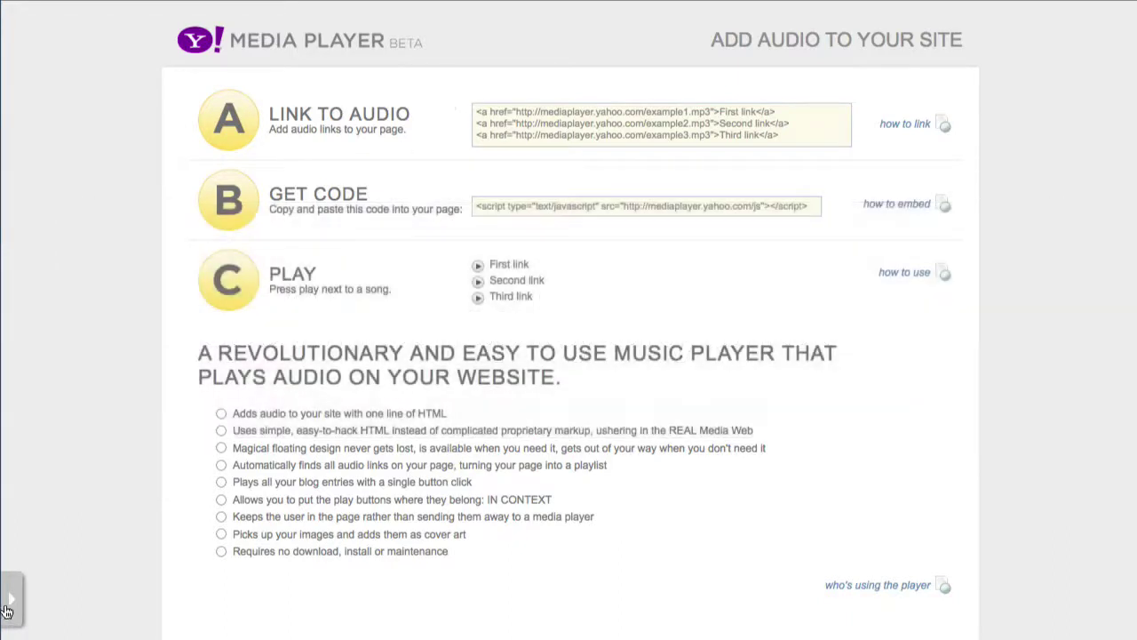
- Try the Yahoo sample player by expanding it, viewing its playlist, and collapsing it
click(11, 598)
click(449, 560)
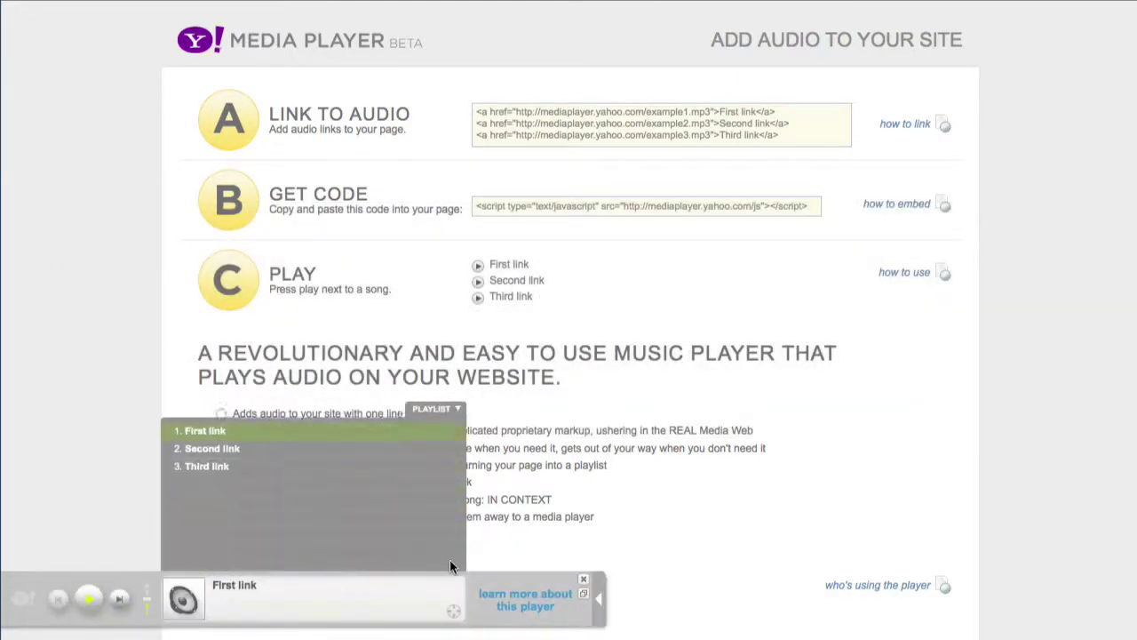
click(601, 602)
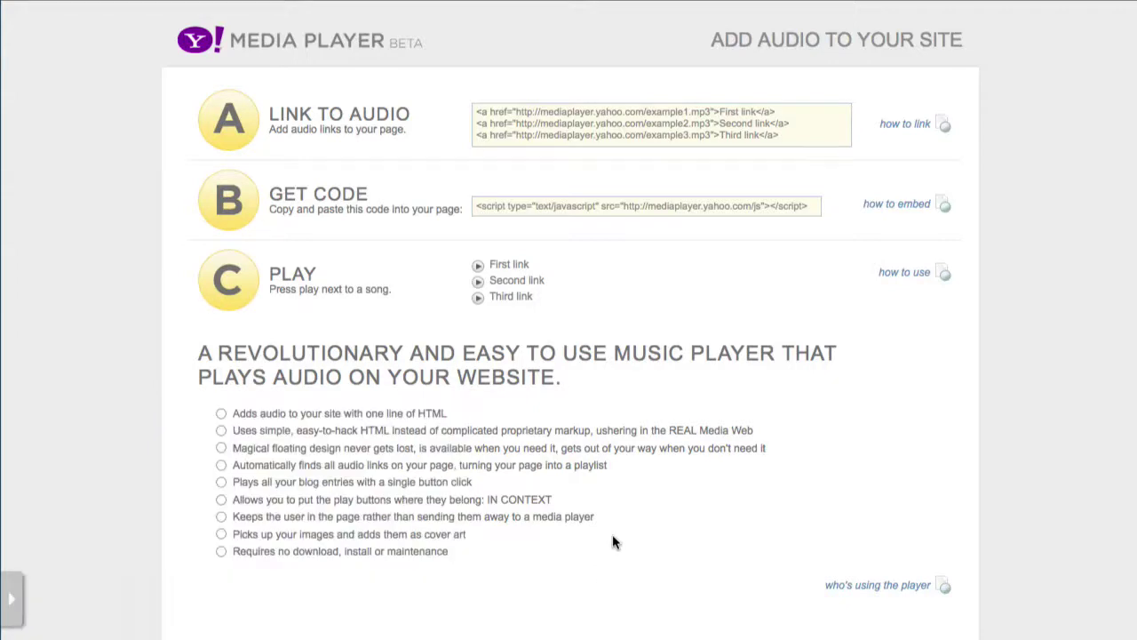
- Copy the one-line player script from the GET CODE box
click(494, 208)
right_click(566, 216)
click(560, 211)
double_click(560, 212)
click(560, 211)
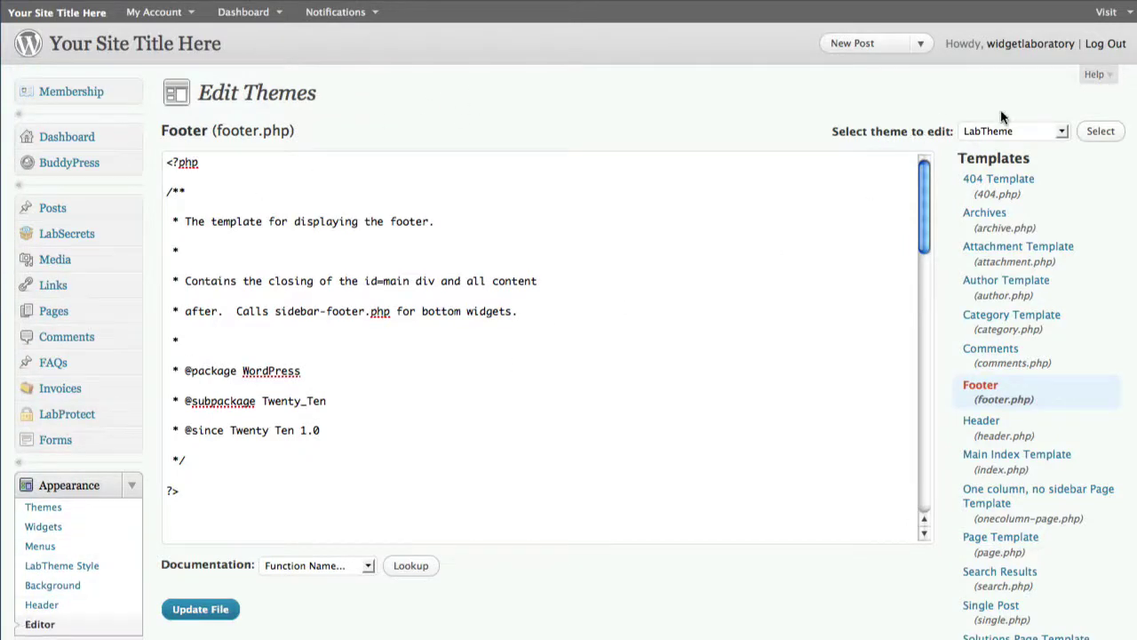
- At the end of footer.php, locate </body> and </html> and select the Yahoo player script line
scroll(666, 345, down, 10)
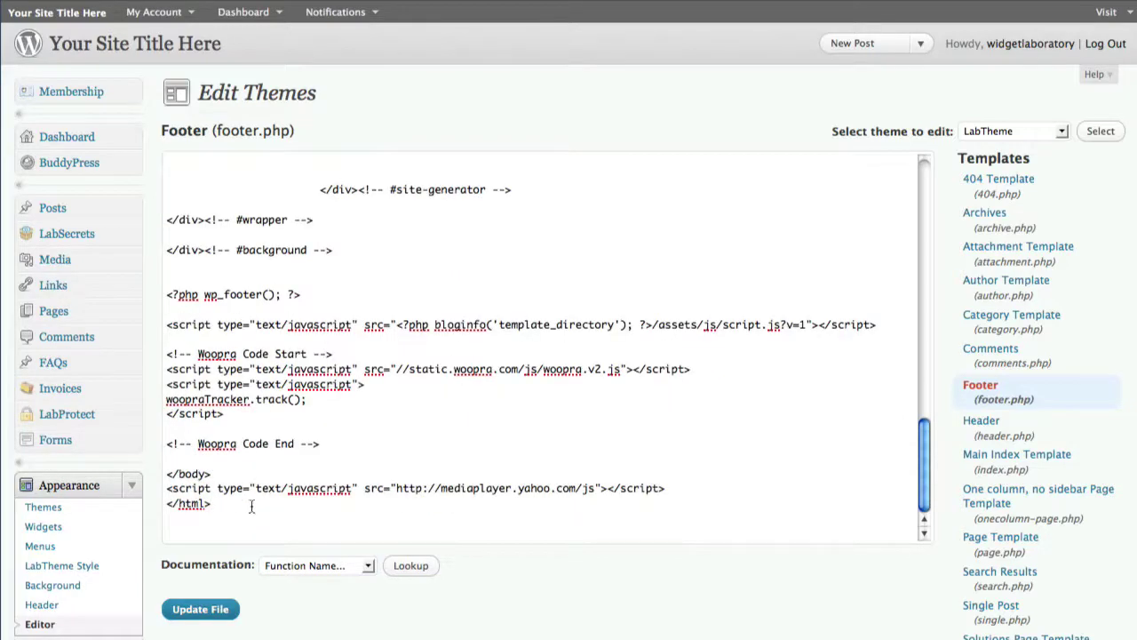
drag(213, 475, 164, 480)
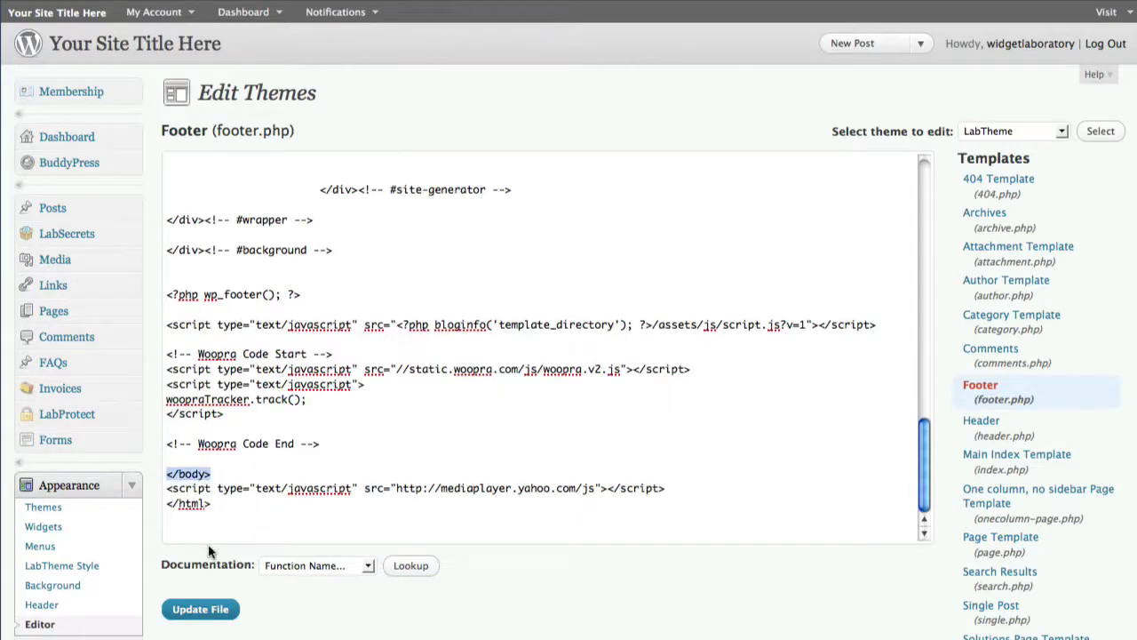
drag(230, 503, 164, 504)
click(243, 530)
drag(448, 499, 675, 489)
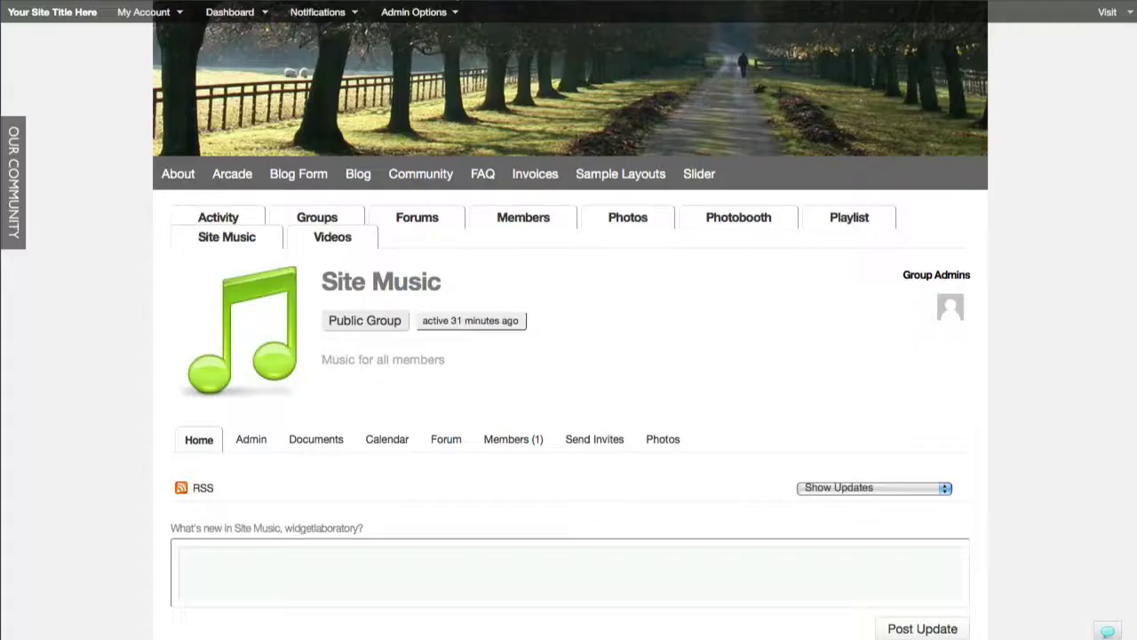
- Play 'Grenade - Bruno Mars' from Site Music Documents in the Yahoo player, check the playlist, then pause
scroll(560, 364, down, 3)
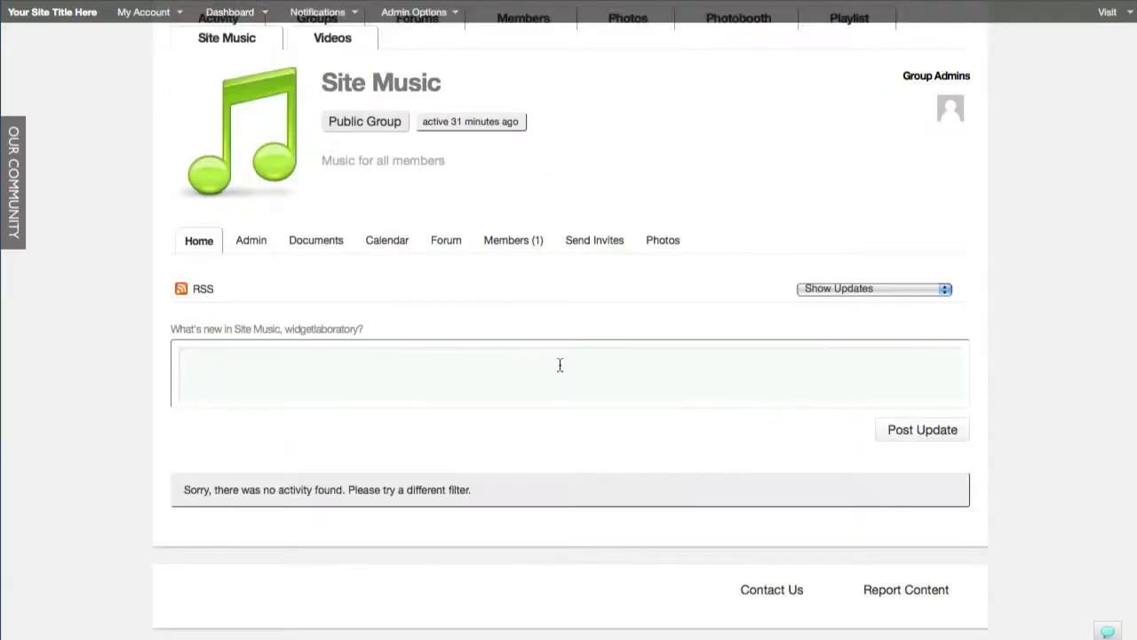
click(317, 244)
scroll(604, 524, down, 4)
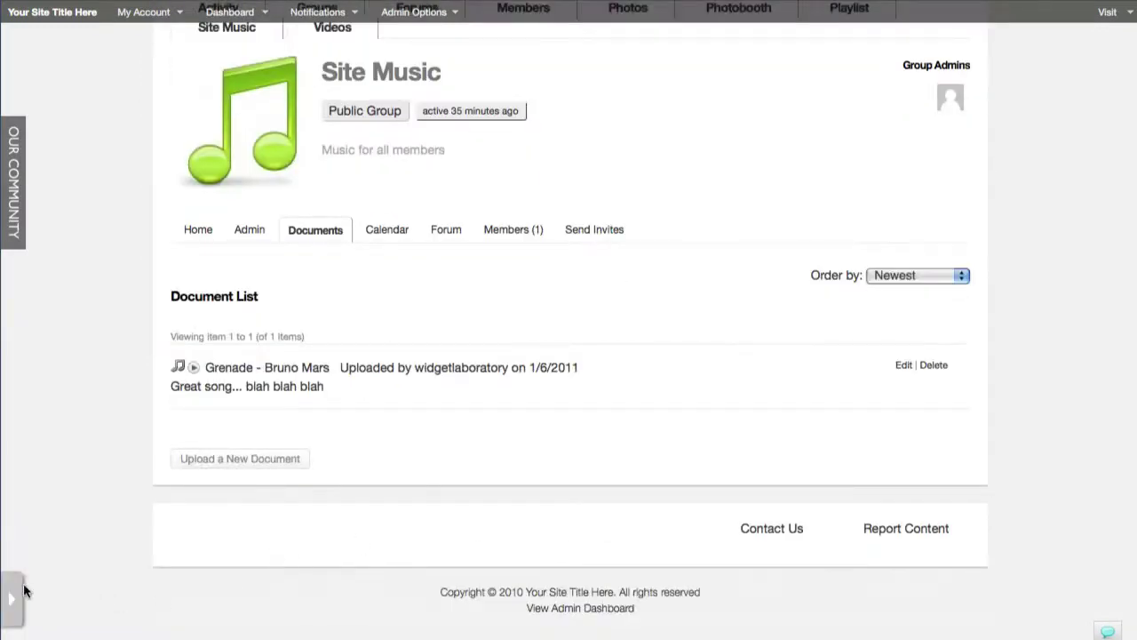
click(193, 367)
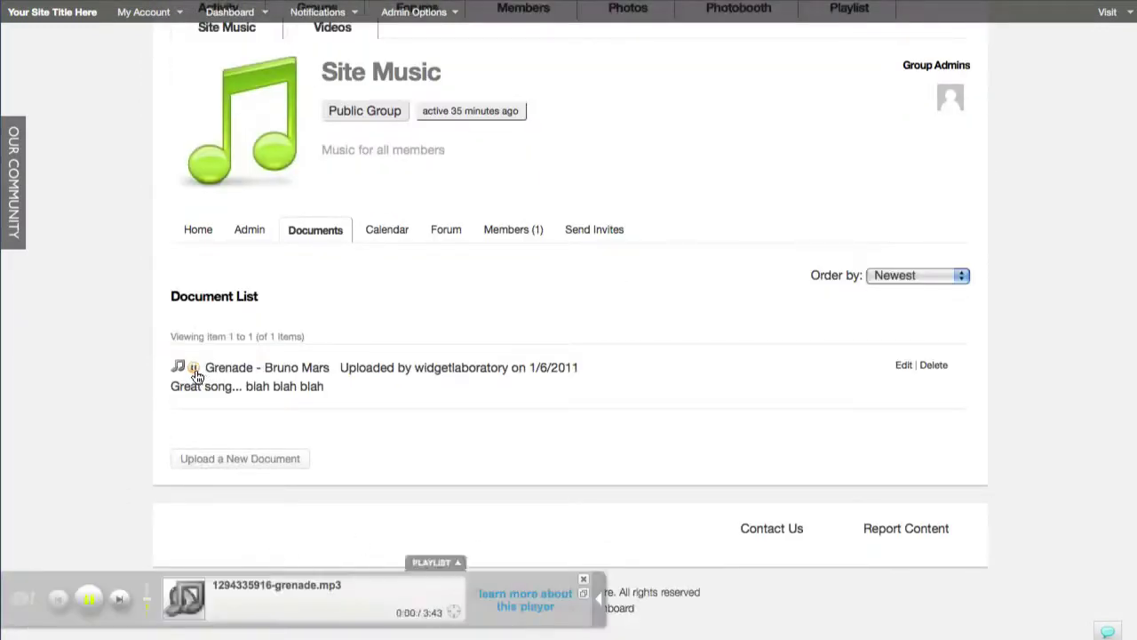
click(454, 560)
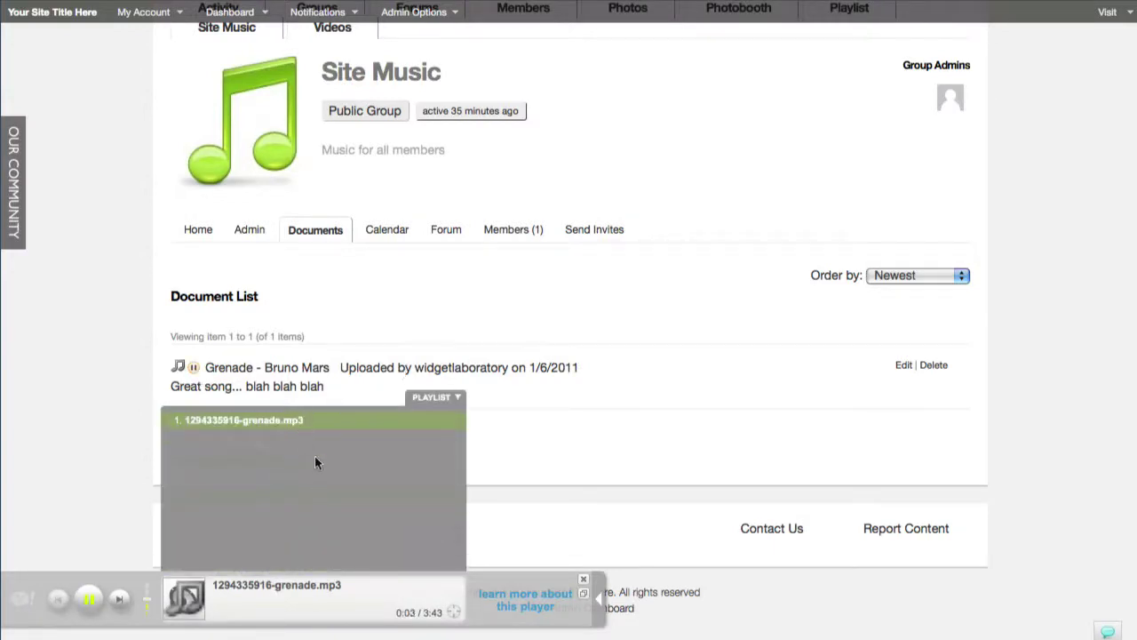
click(194, 367)
click(418, 397)
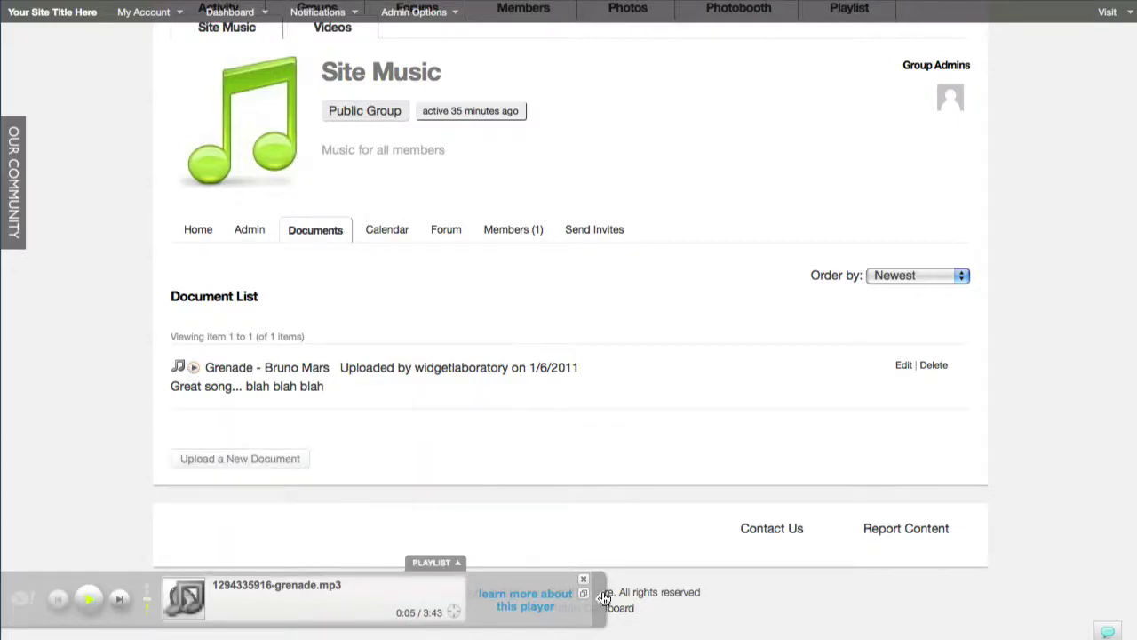
scroll(686, 538, up, 5)
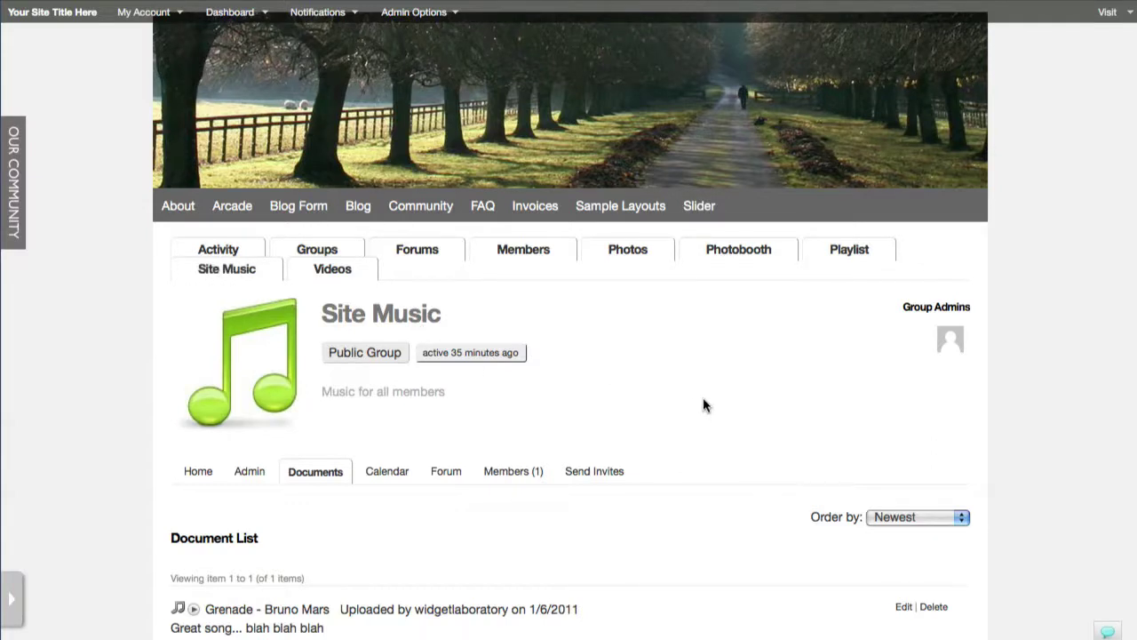
- Copy the Site Music group's link address into a blank TextEdit note
right_click(413, 323)
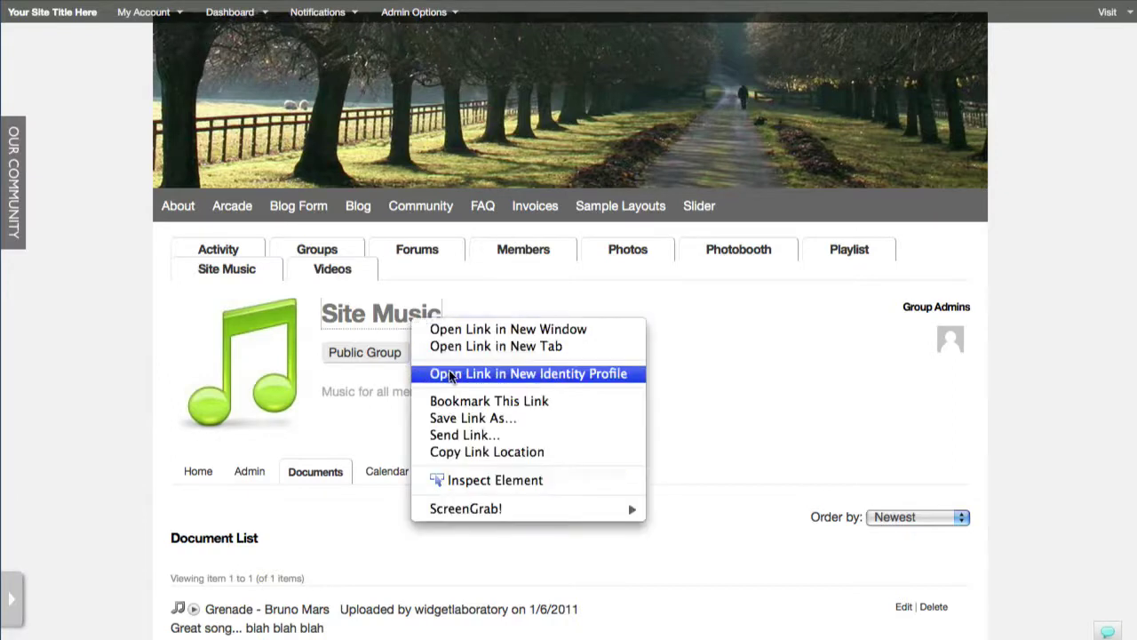
click(468, 452)
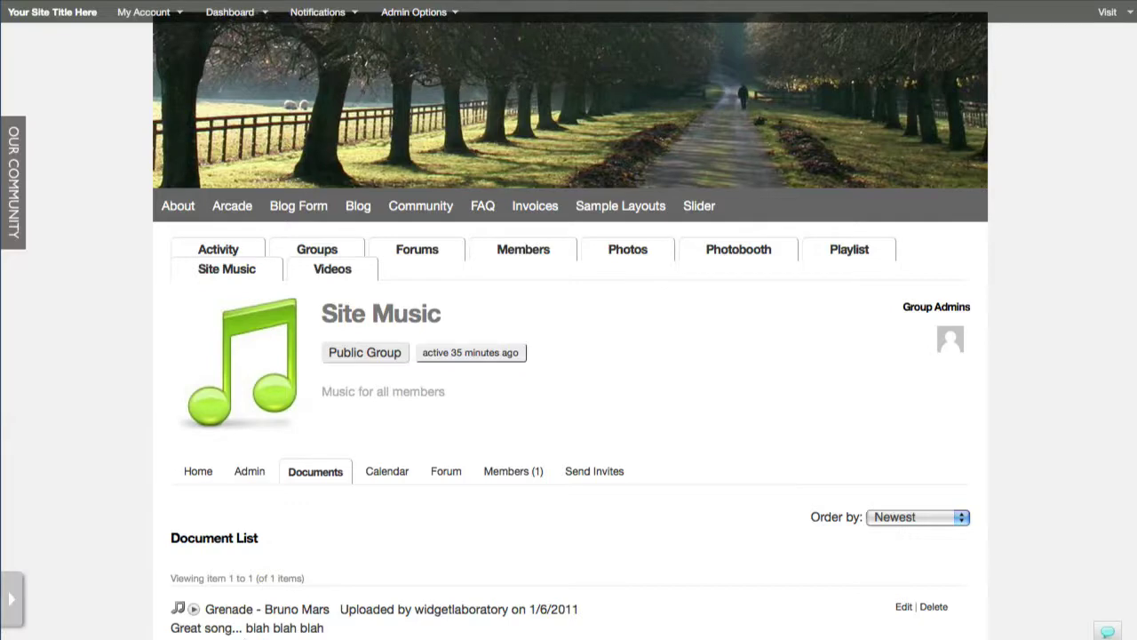
drag(117, 0, 352, 153)
text(http://demo1062.labplayground.com/groups/site-music/)
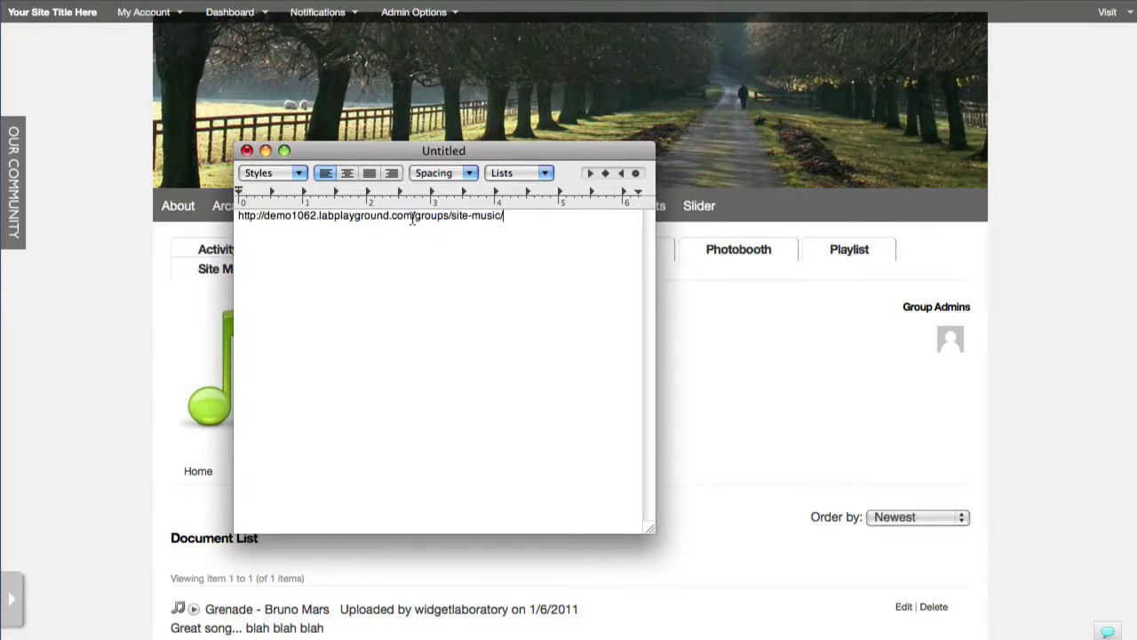
drag(412, 219, 526, 220)
click(526, 221)
drag(504, 161, 860, 182)
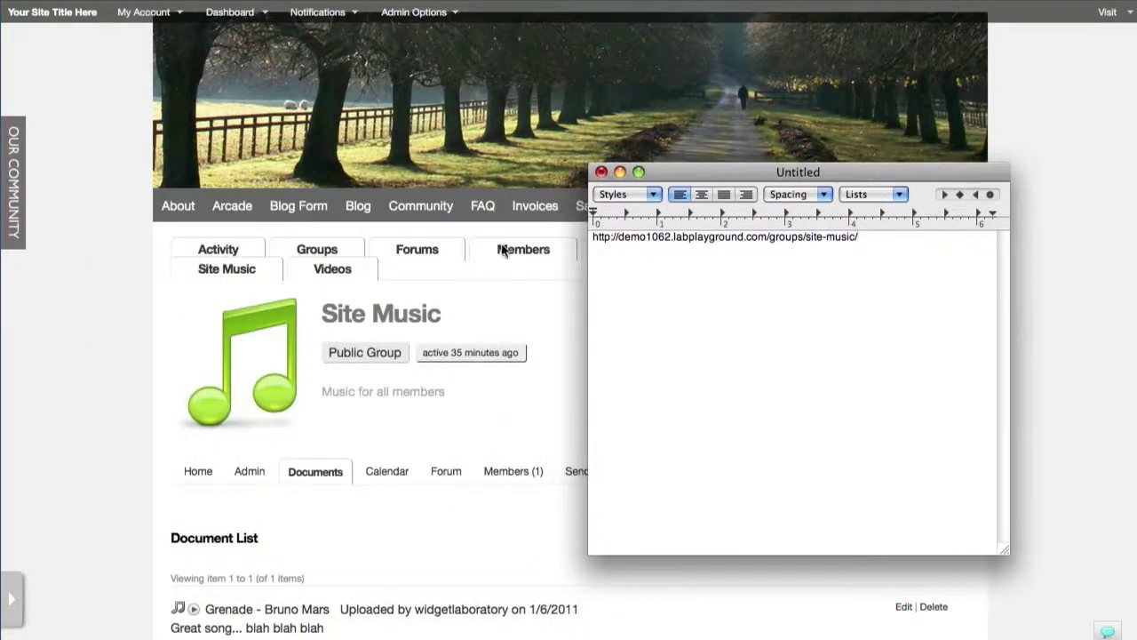
click(256, 450)
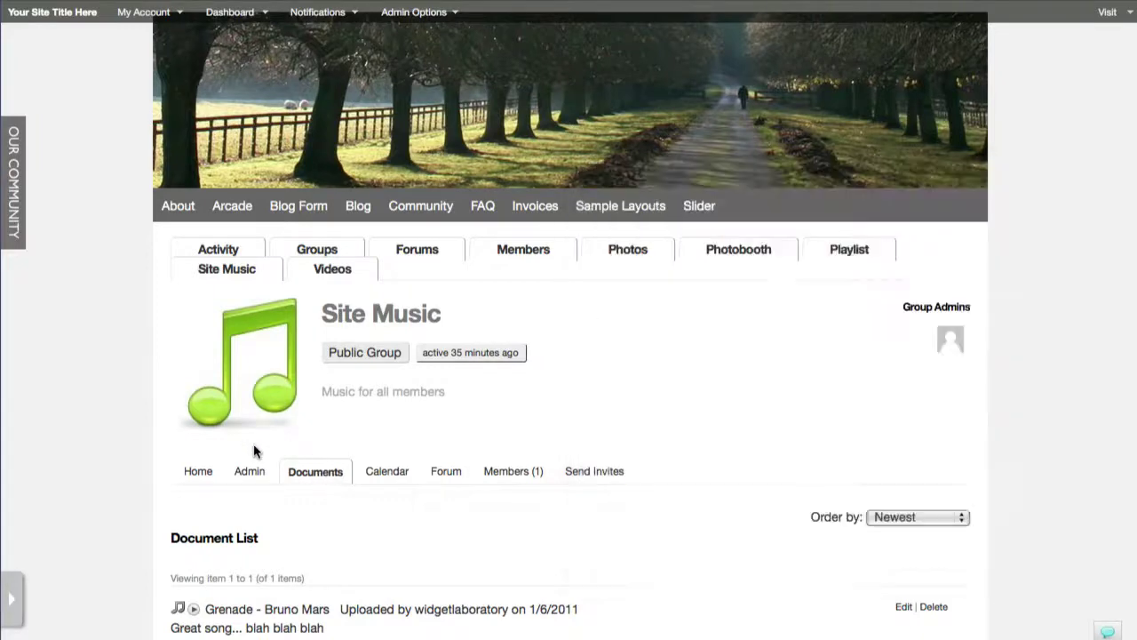
- Replace the note with the Documents page link and delete the domain, leaving /groups/site-music/documents/
right_click(314, 484)
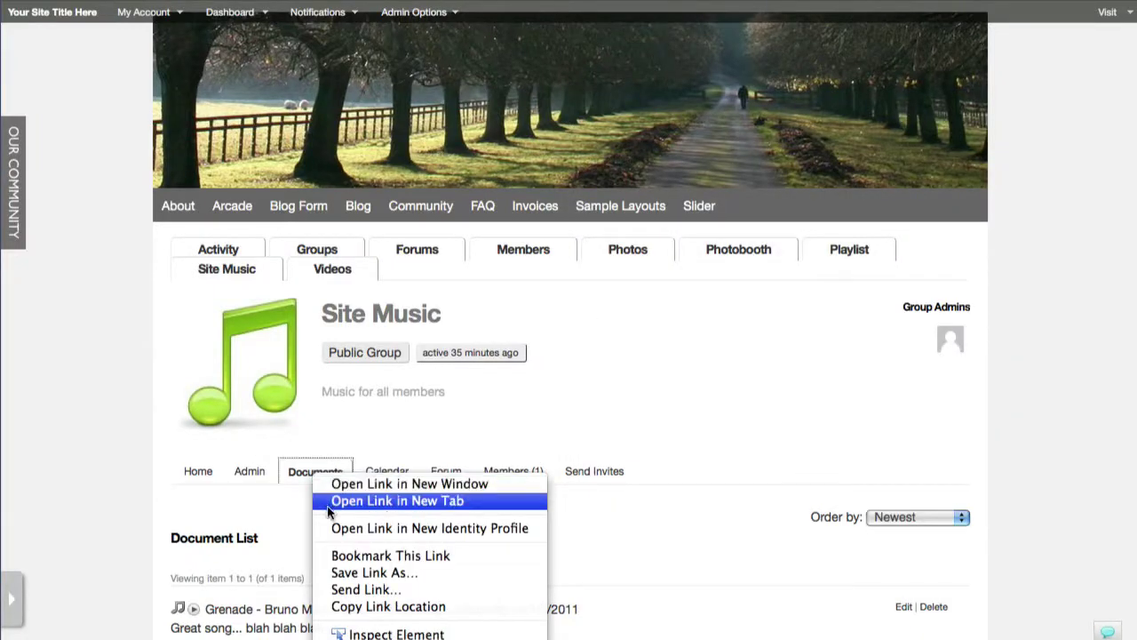
click(329, 607)
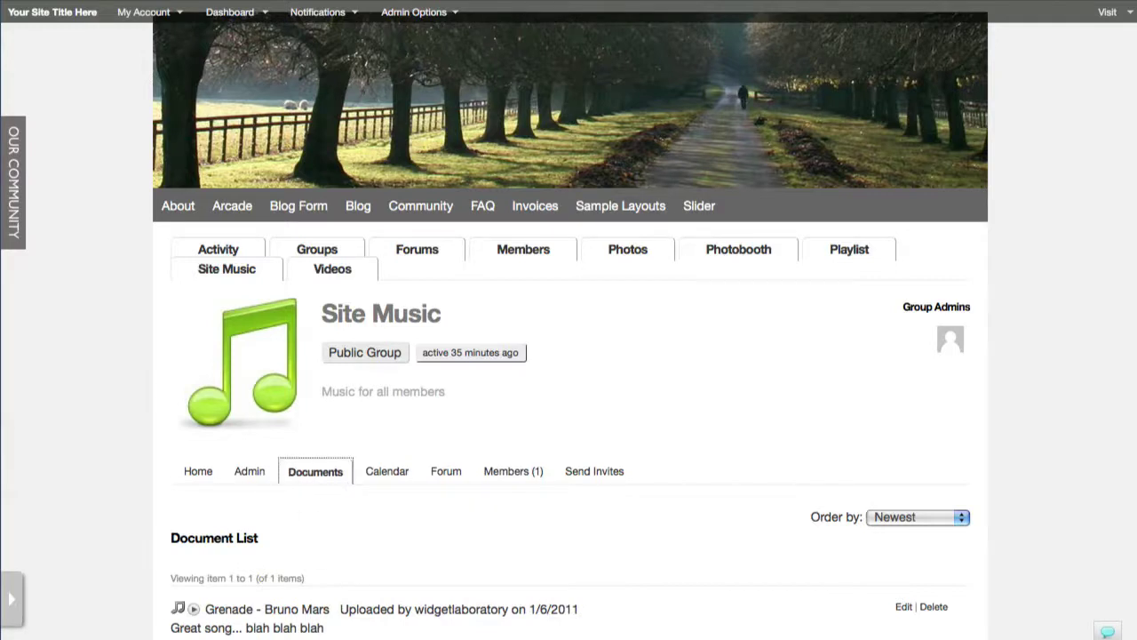
key(super+Tab)
key(super+a)
text(http://demo1062.labplayground.com/groups/site-music/documents/)
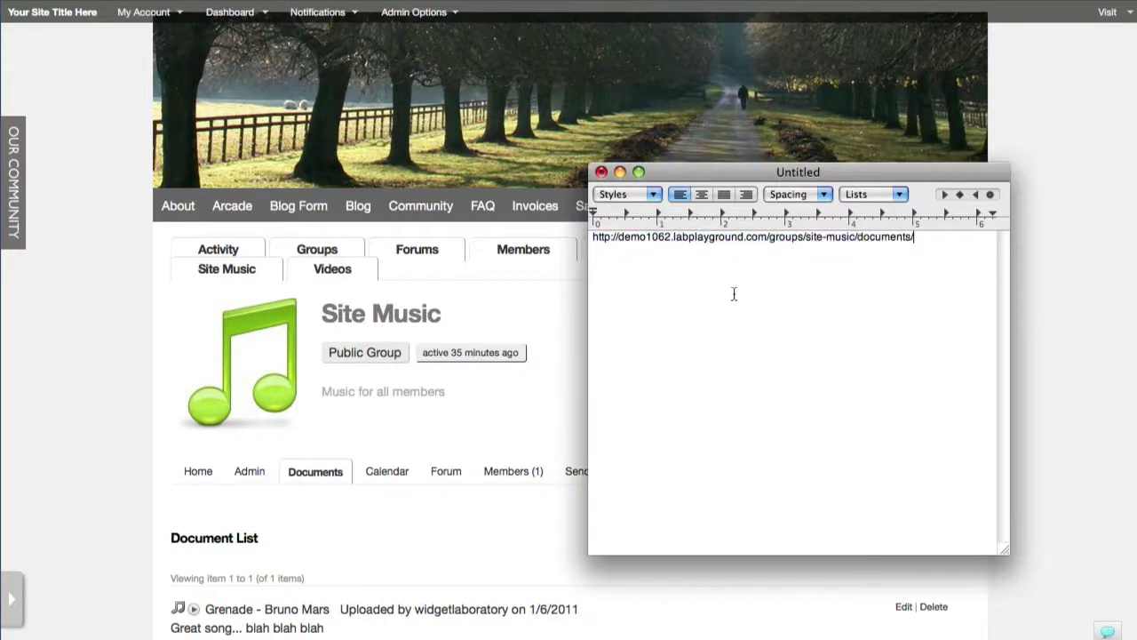
drag(767, 238, 638, 226)
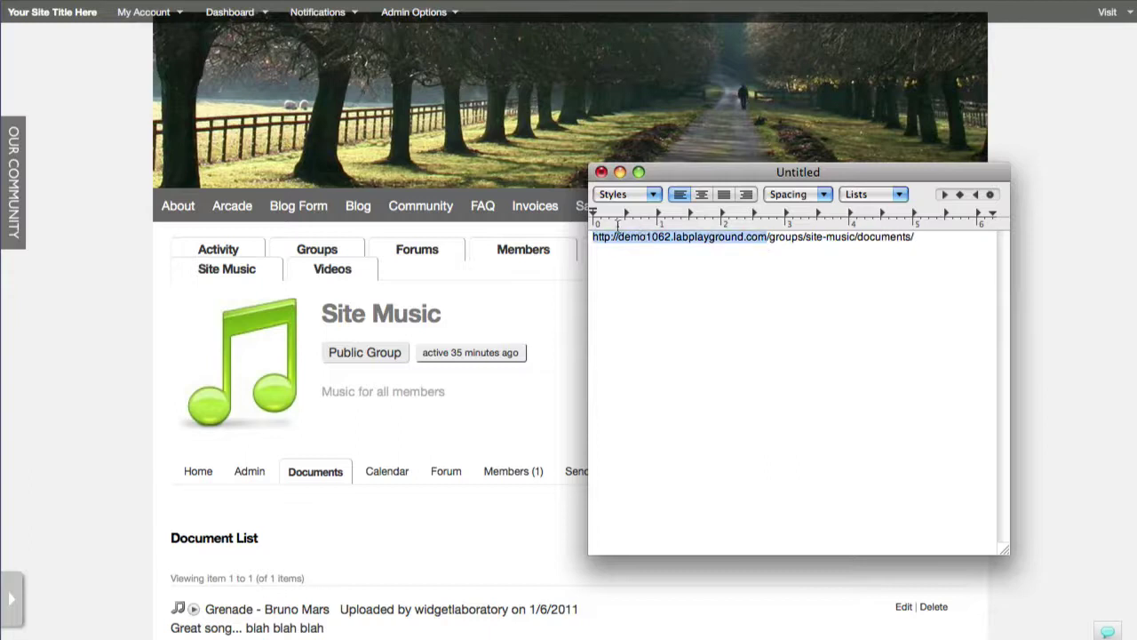
key(BackSpace)
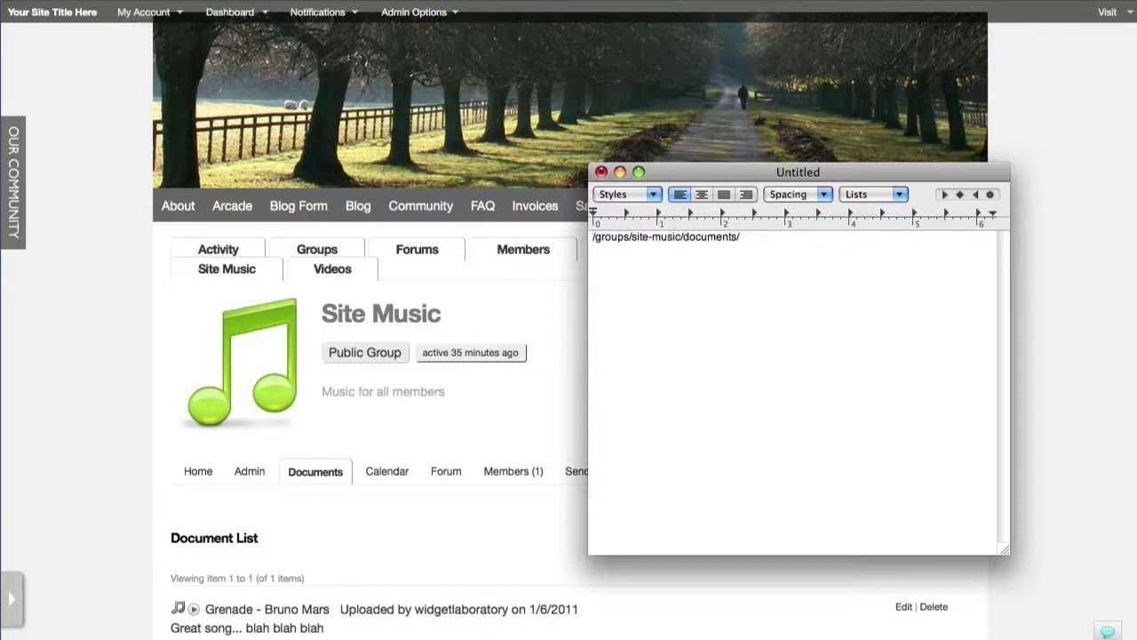
drag(779, 254, 562, 226)
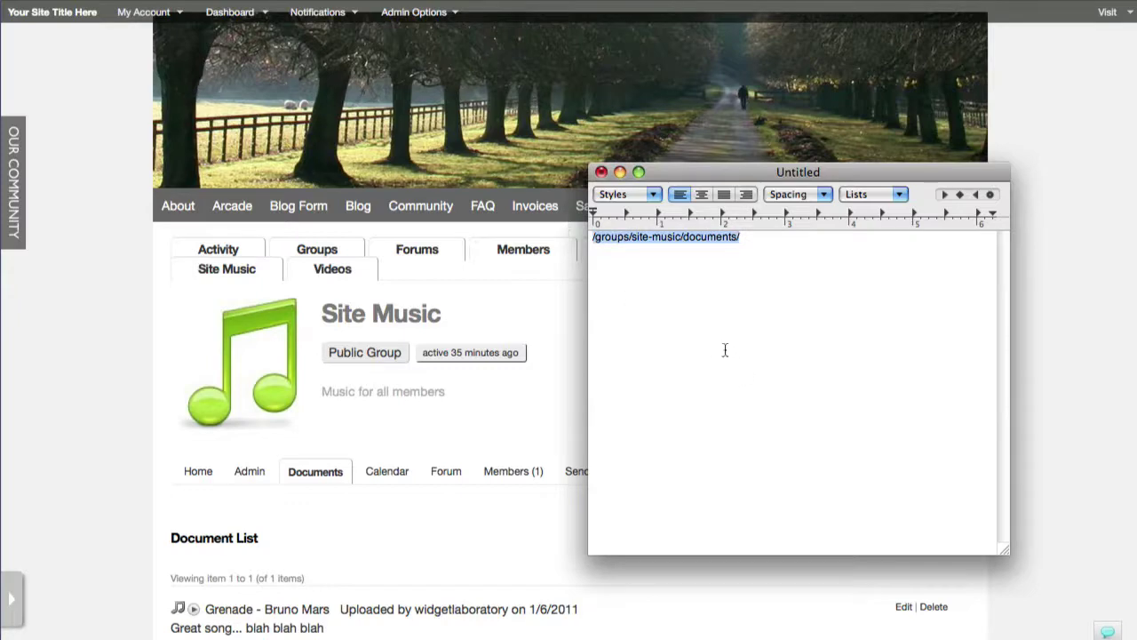
click(126, 413)
scroll(131, 406, down, 5)
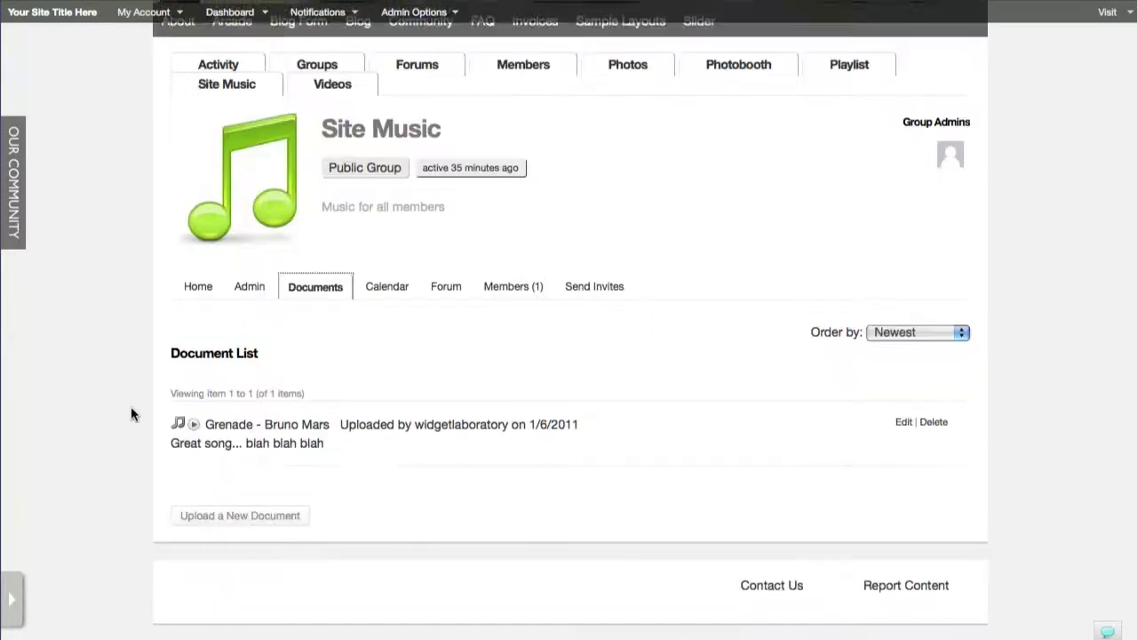
scroll(130, 406, up, 6)
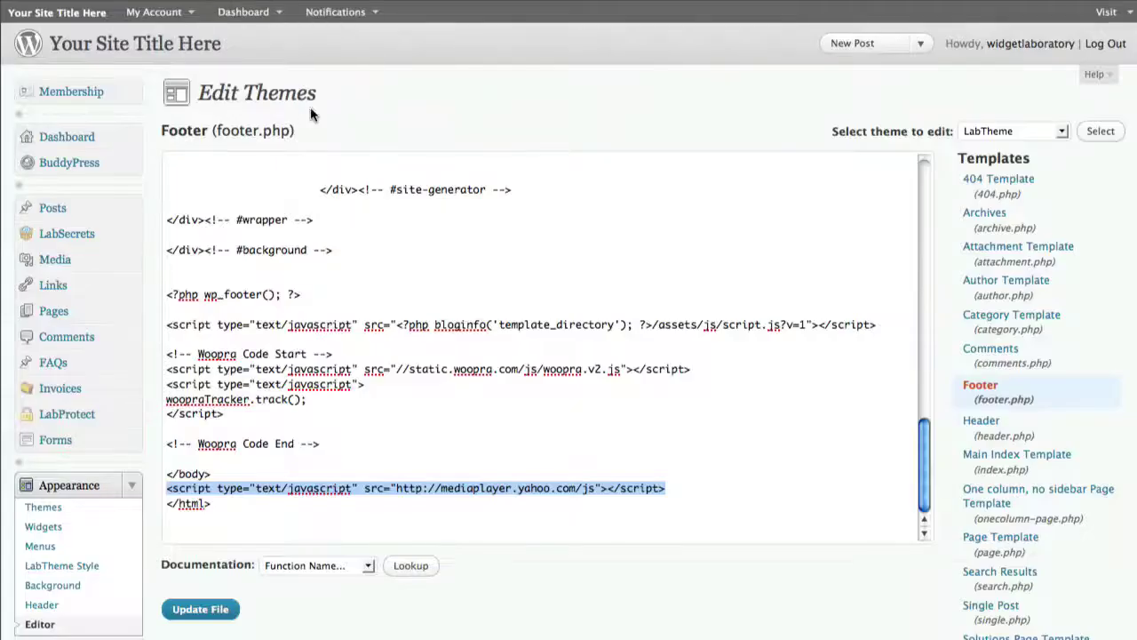
- Add a Custom Link labelled 'Site Music' with URL /groups/site-music/documents/ to the Community menu
scroll(135, 484, down, 2)
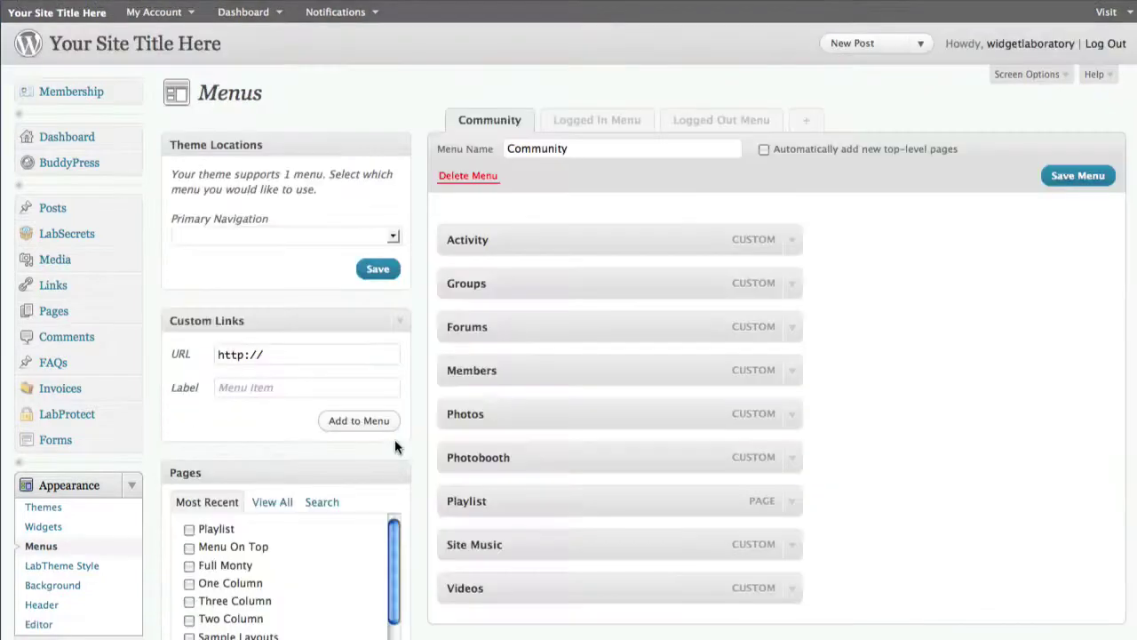
scroll(386, 400, down, 5)
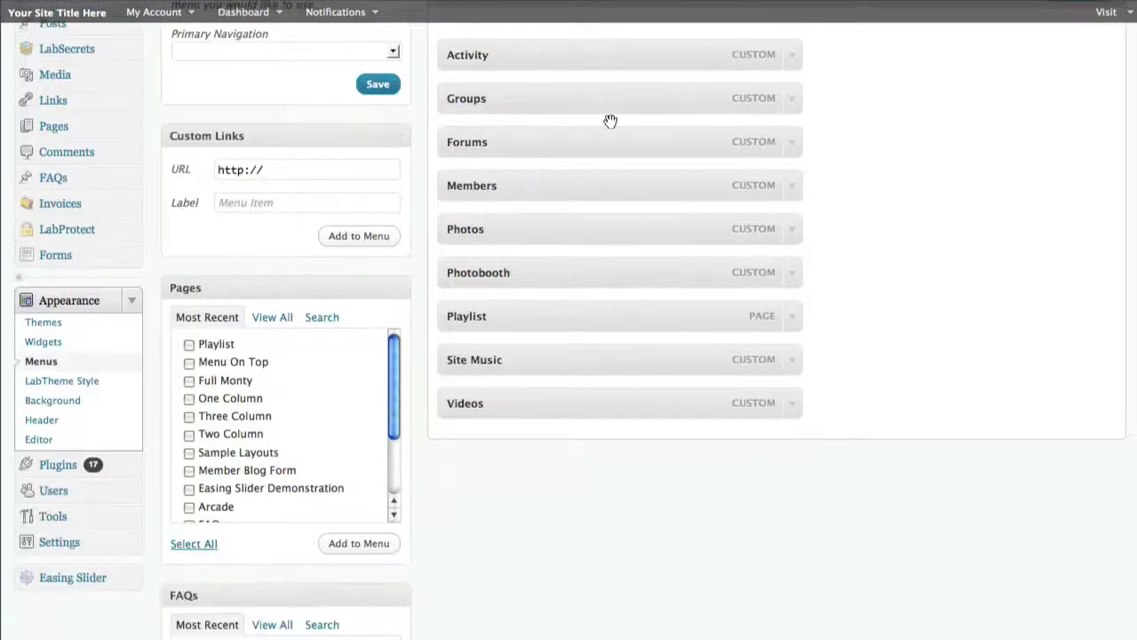
scroll(267, 188, up, 2)
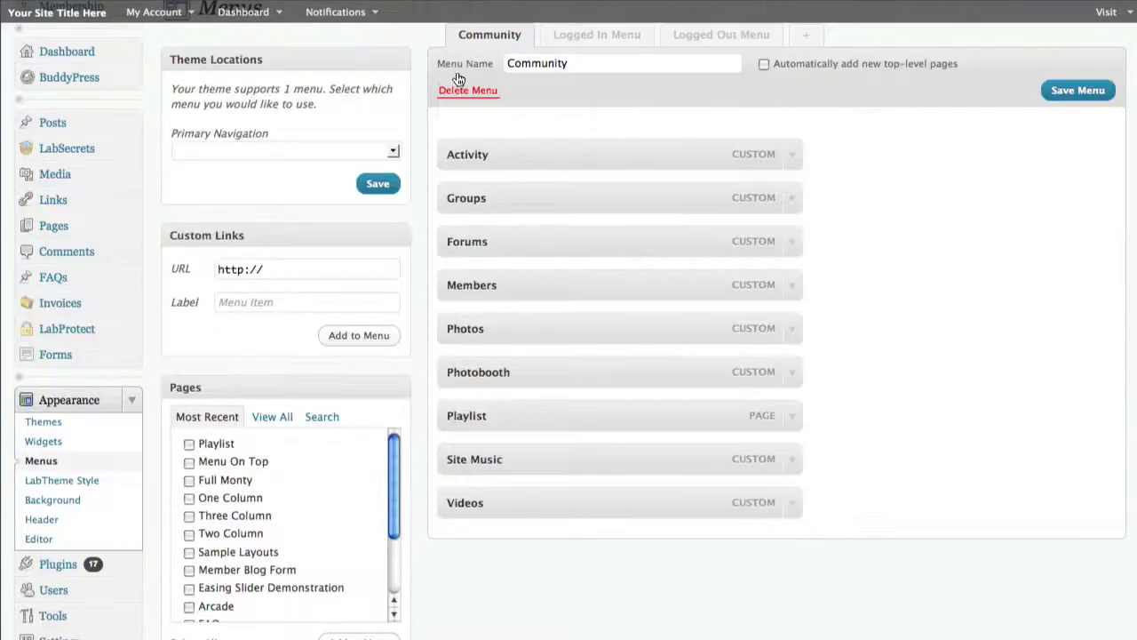
triple_click(275, 269)
key(ctrl+v)
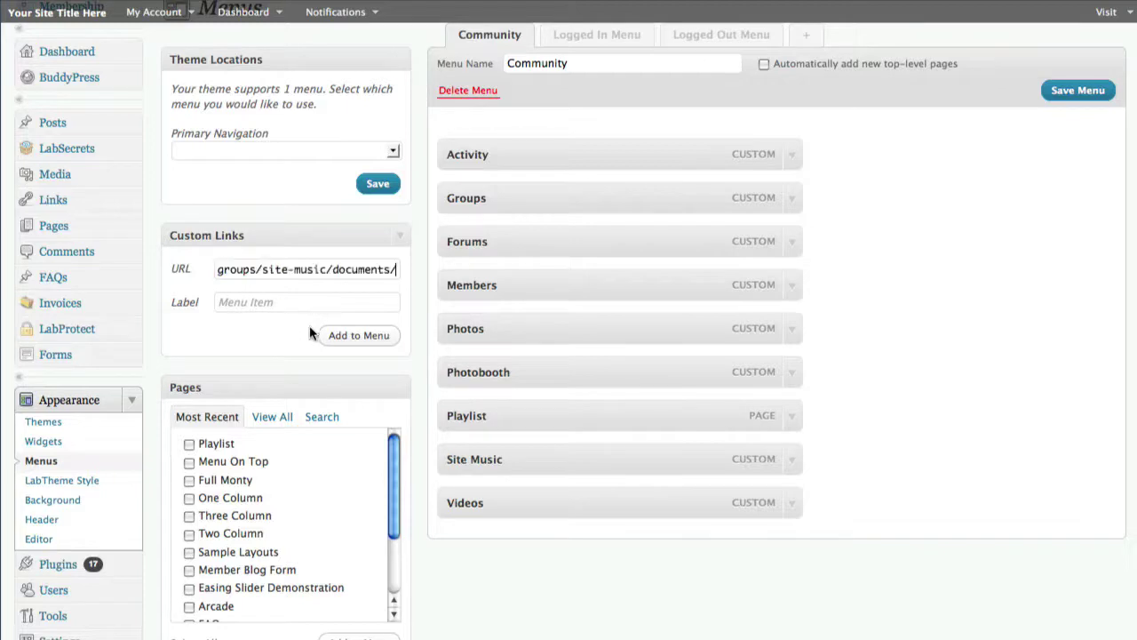
click(278, 305)
text(Site Music)
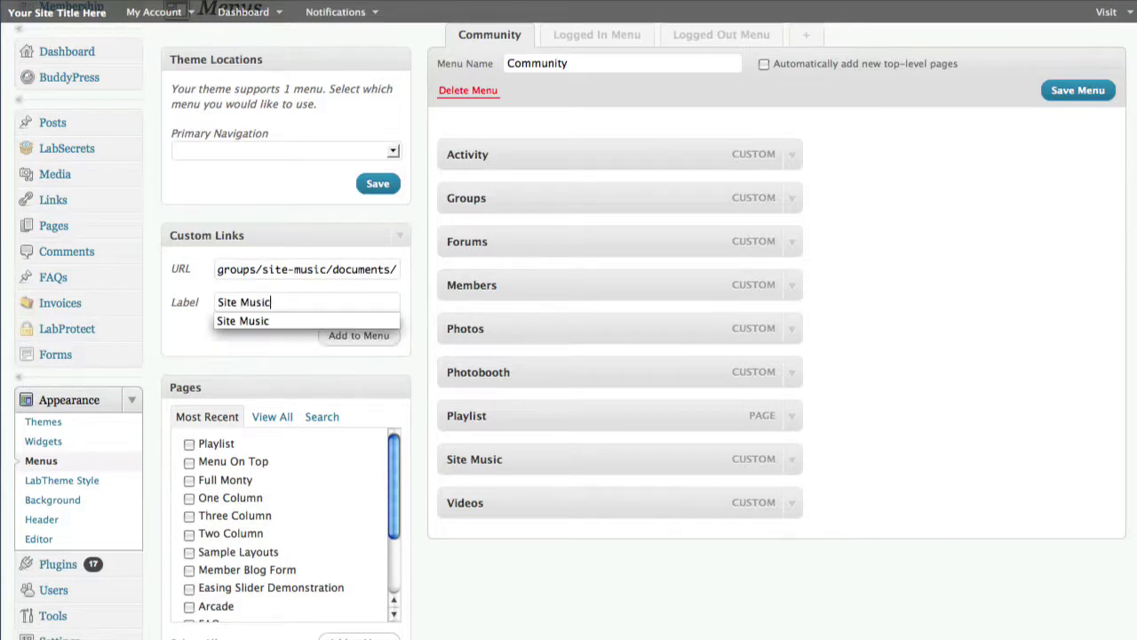
click(354, 335)
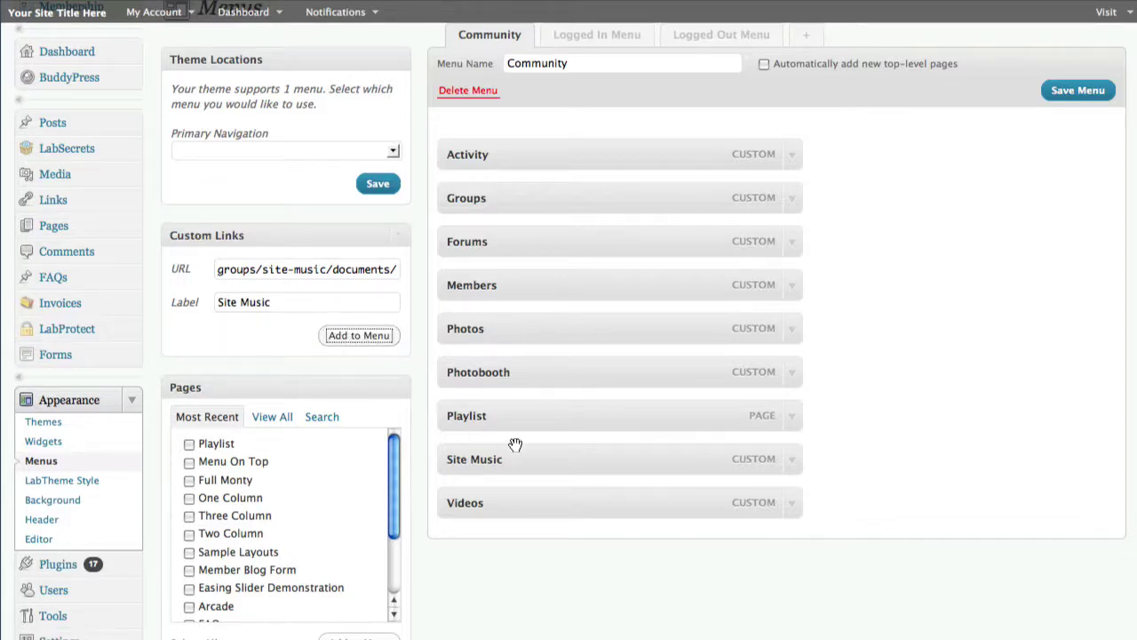
- Give the Site Music item the title attribute 'This is all the site's music' and save the menu
click(792, 459)
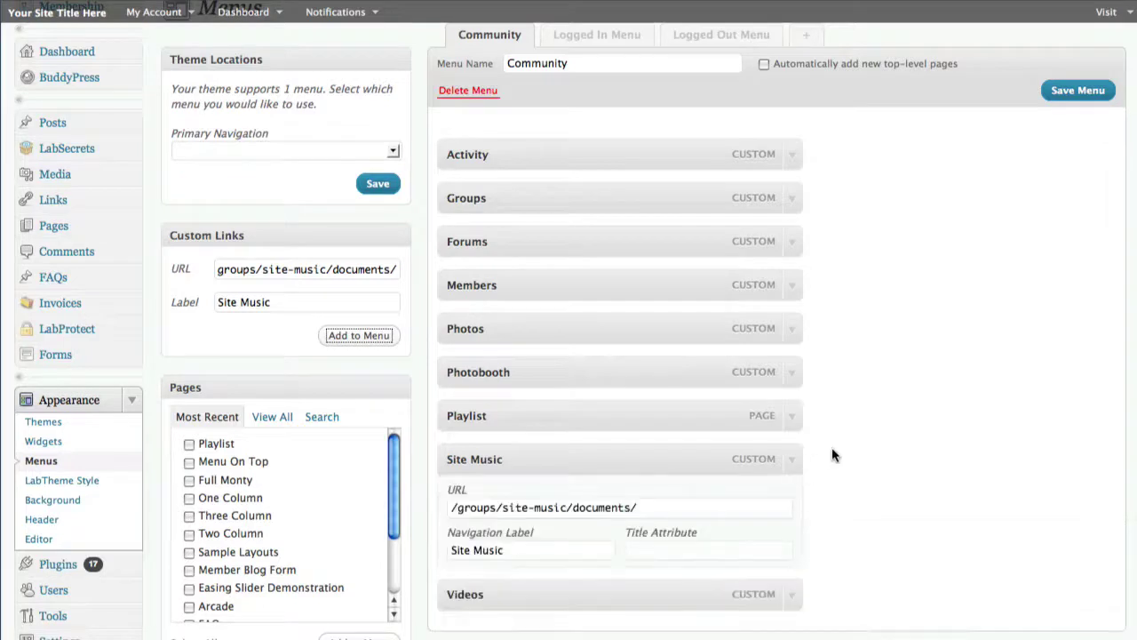
scroll(832, 447, down, 2)
drag(670, 449, 483, 444)
click(451, 446)
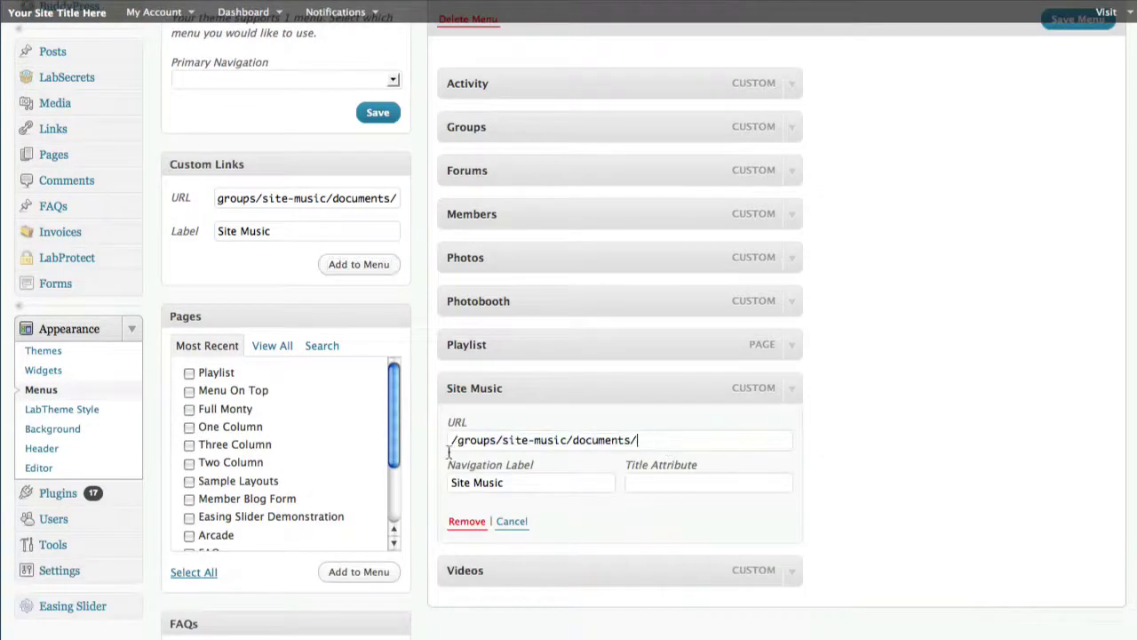
key(End)
click(711, 483)
text(This is all the site's music)
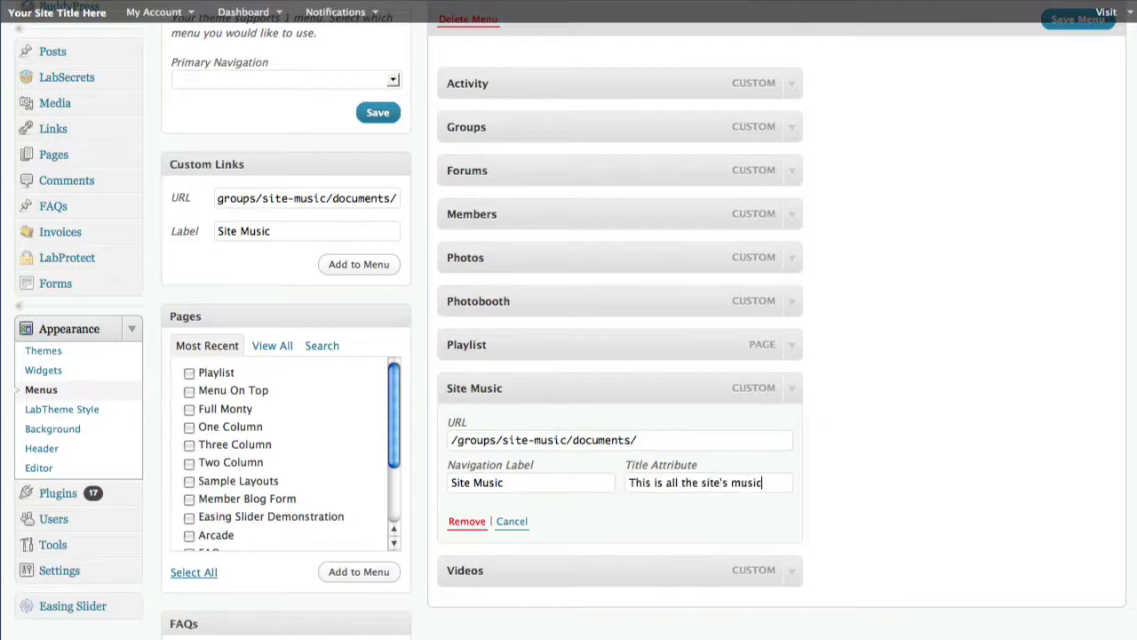
click(795, 395)
drag(644, 372, 637, 396)
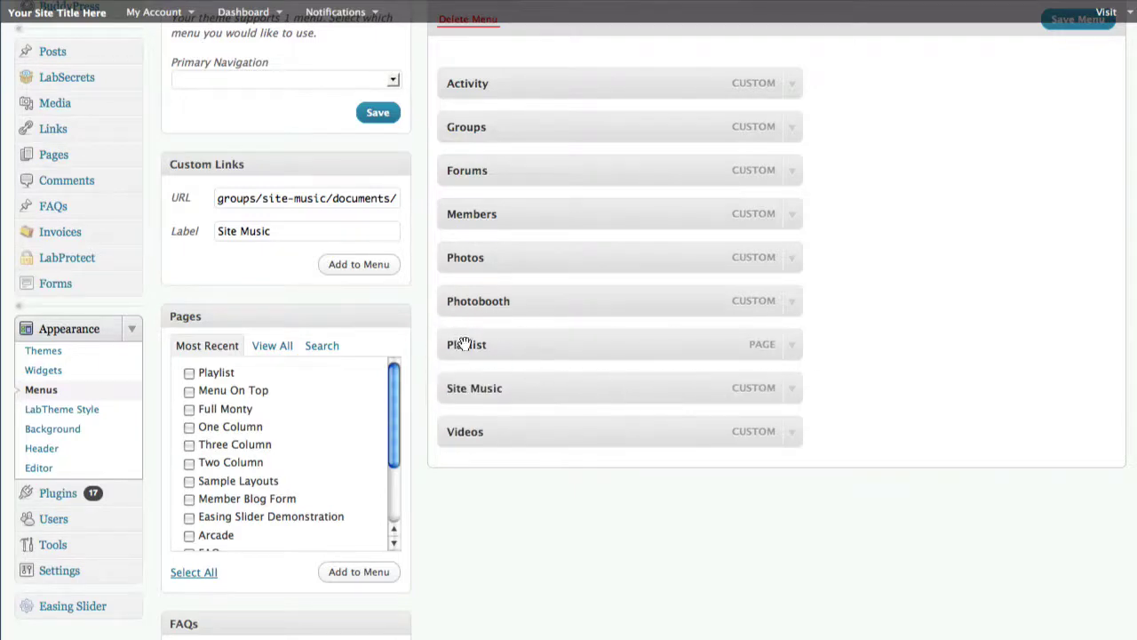
scroll(995, 231, up, 3)
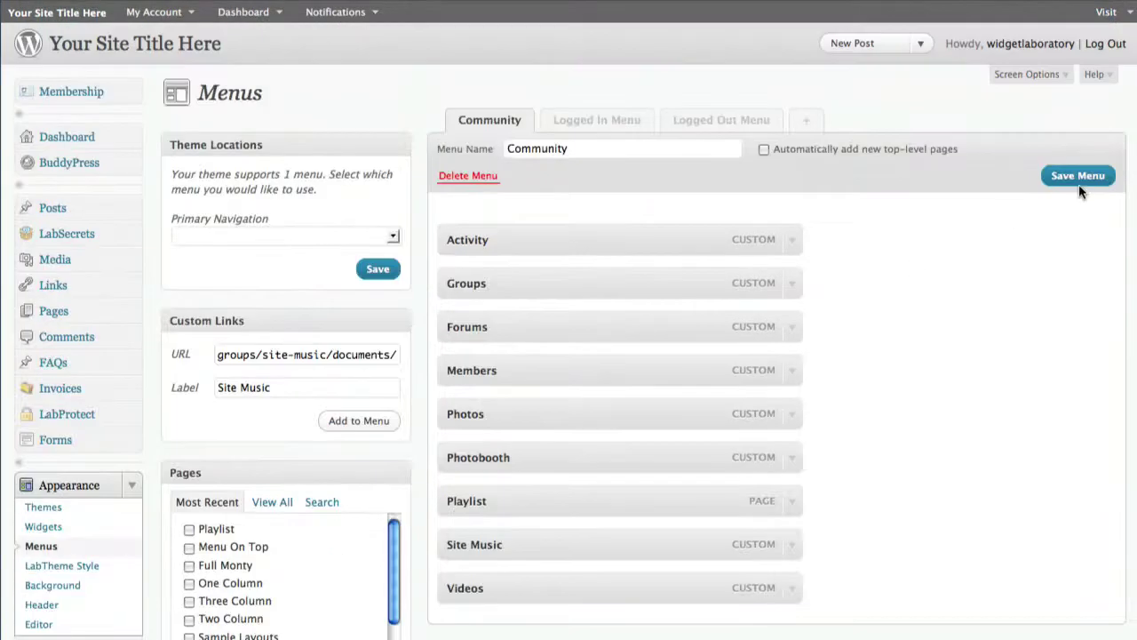
click(1079, 178)
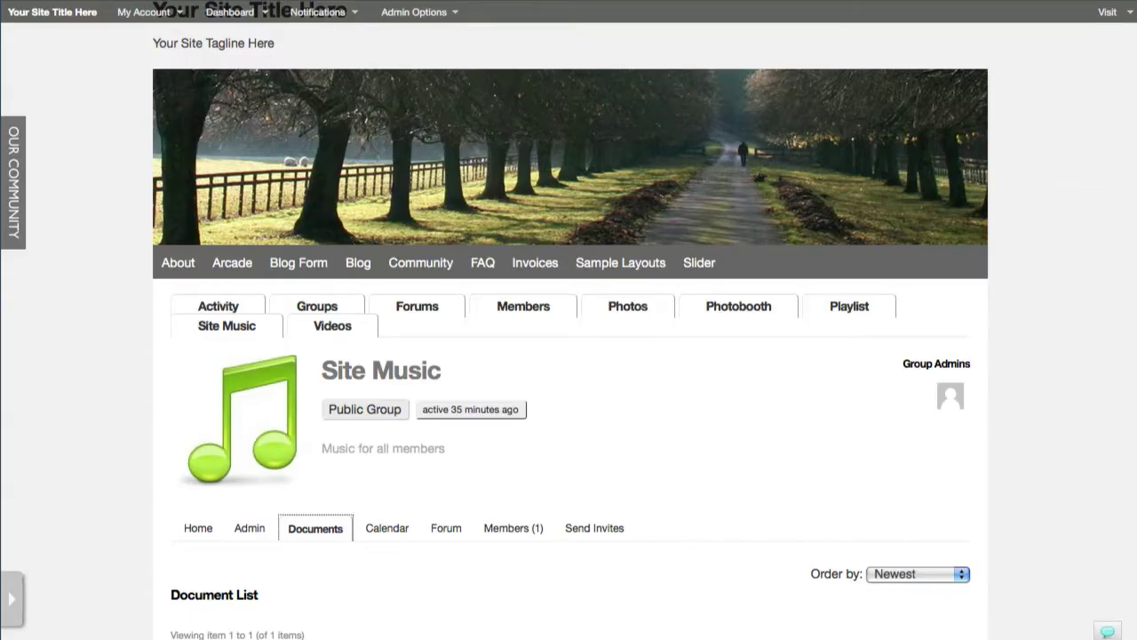
- Follow the Site Music menu link, check the Playlist page, and return to the Grenade - Bruno Mars documents list
click(179, 382)
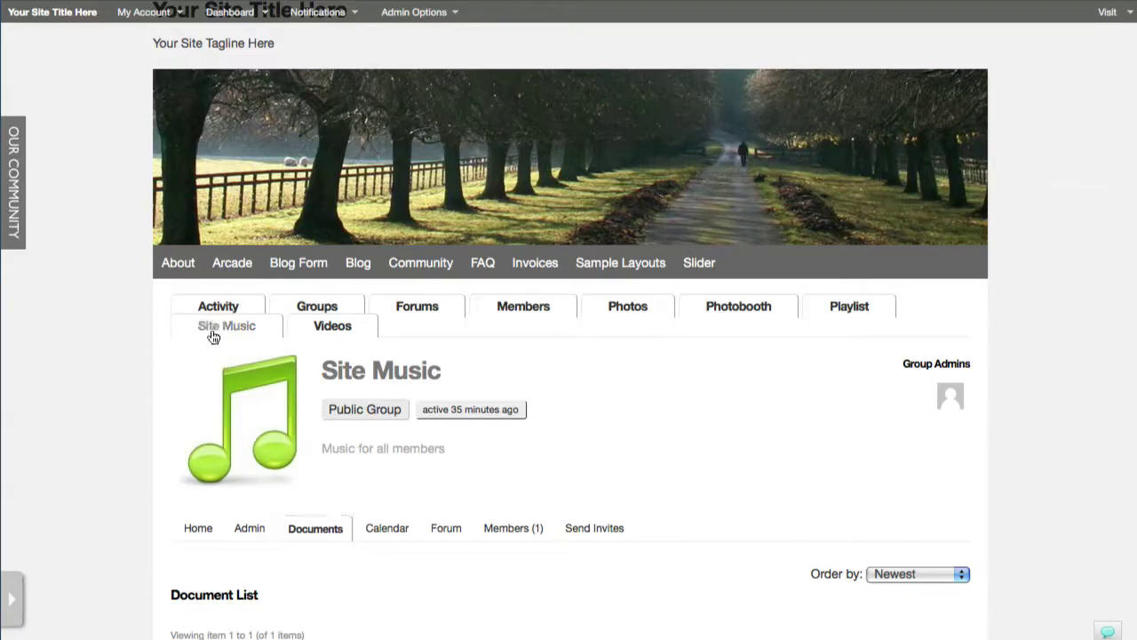
scroll(298, 364, down, 3)
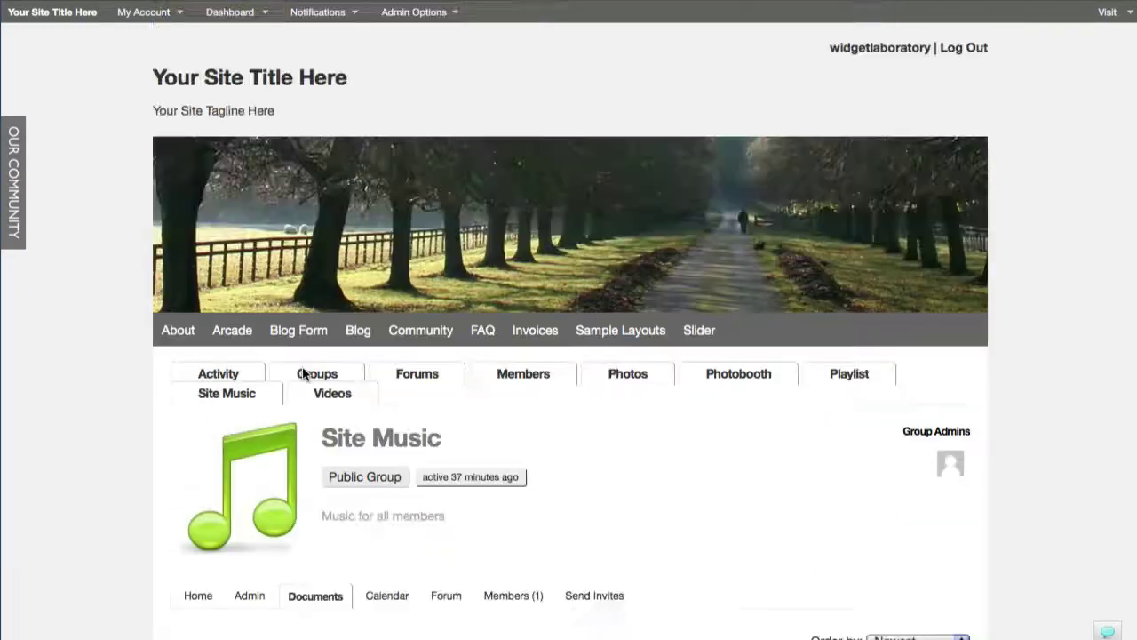
scroll(537, 336, down, 5)
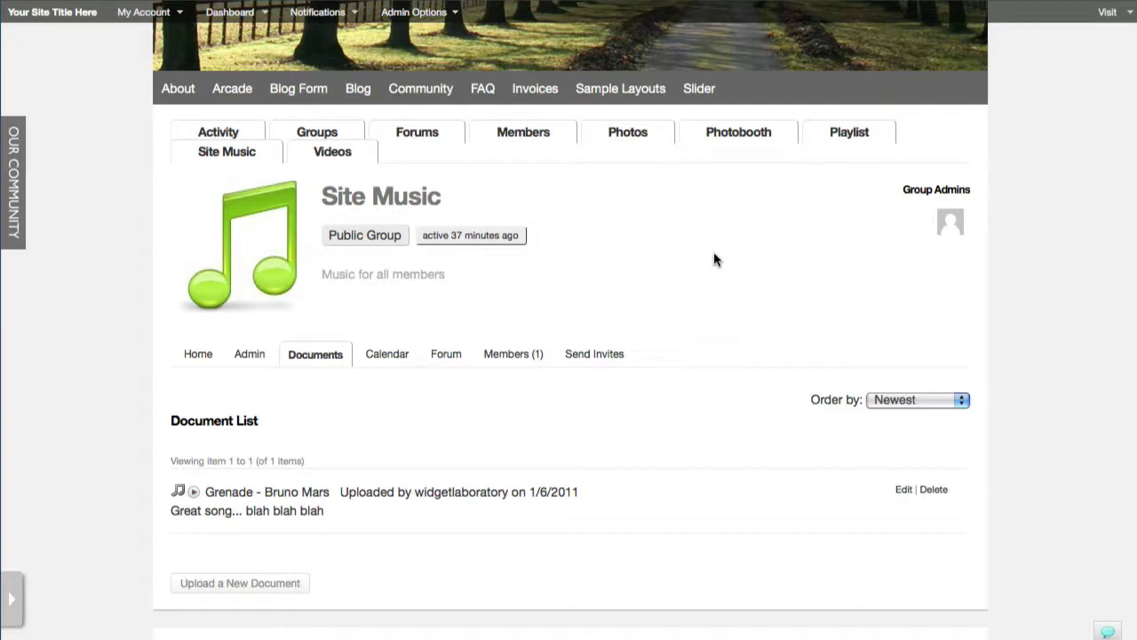
click(848, 132)
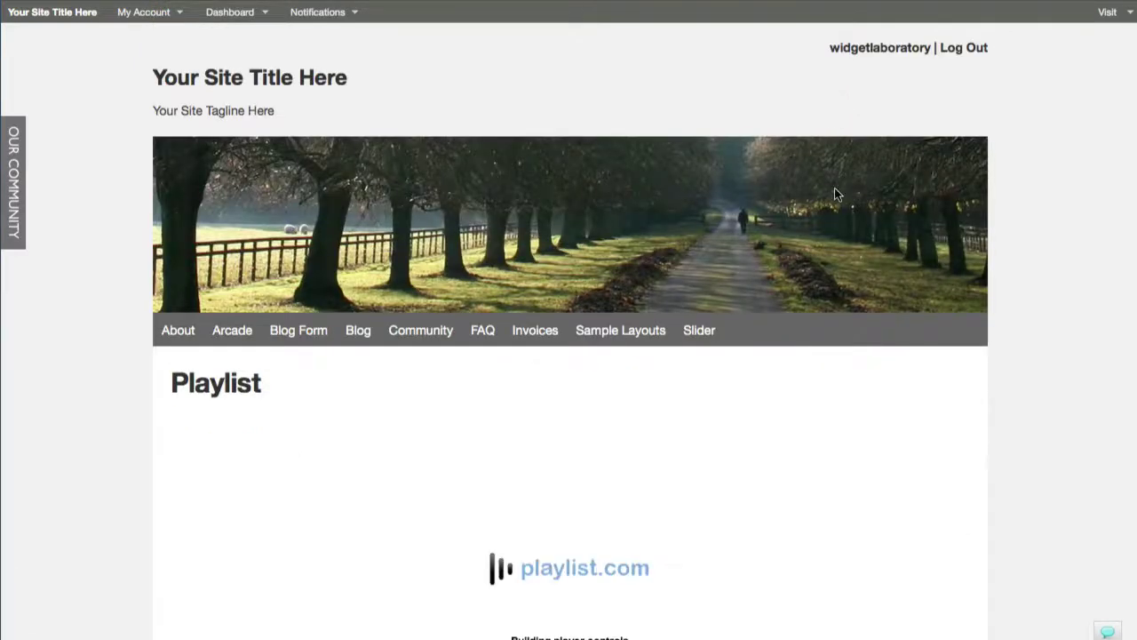
scroll(830, 201, down, 3)
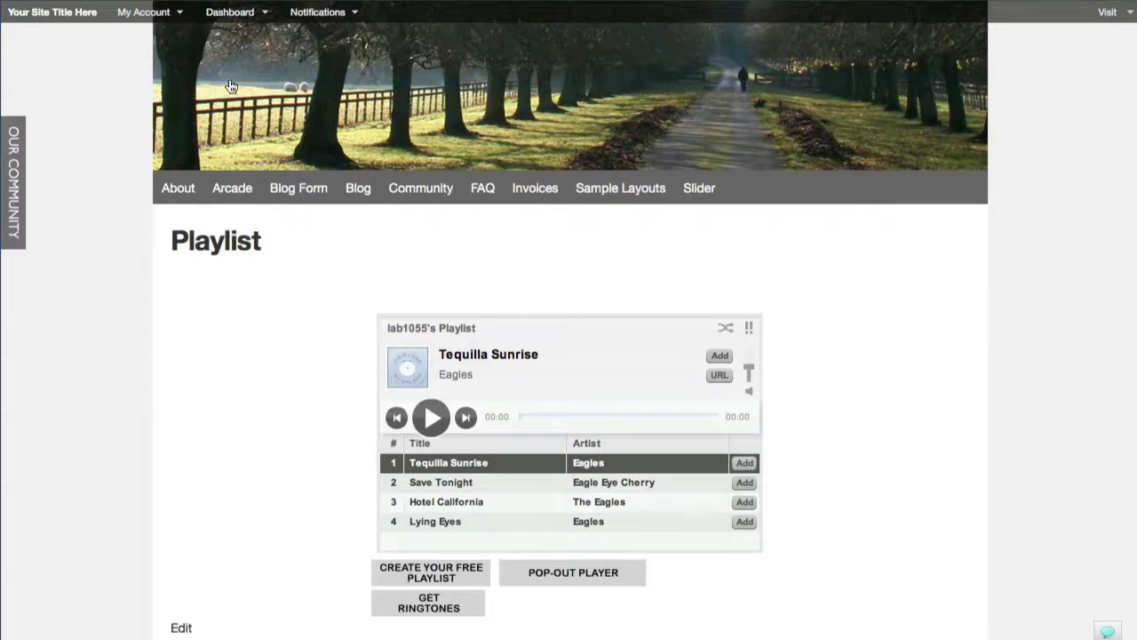
key(BackSpace)
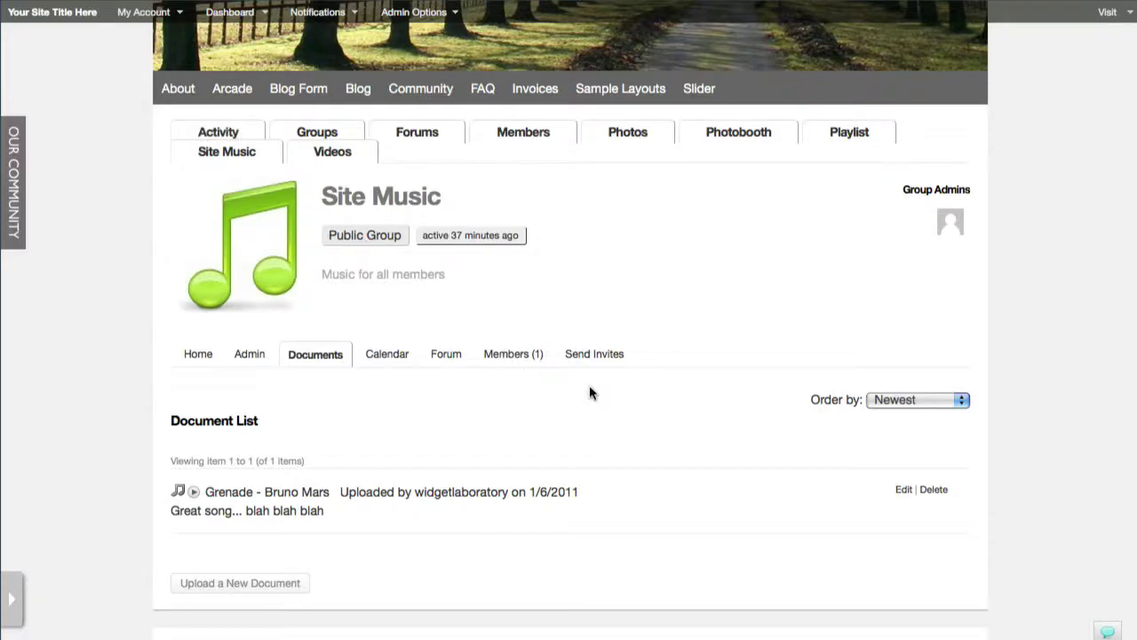
key(BackSpace)
scroll(604, 401, down, 3)
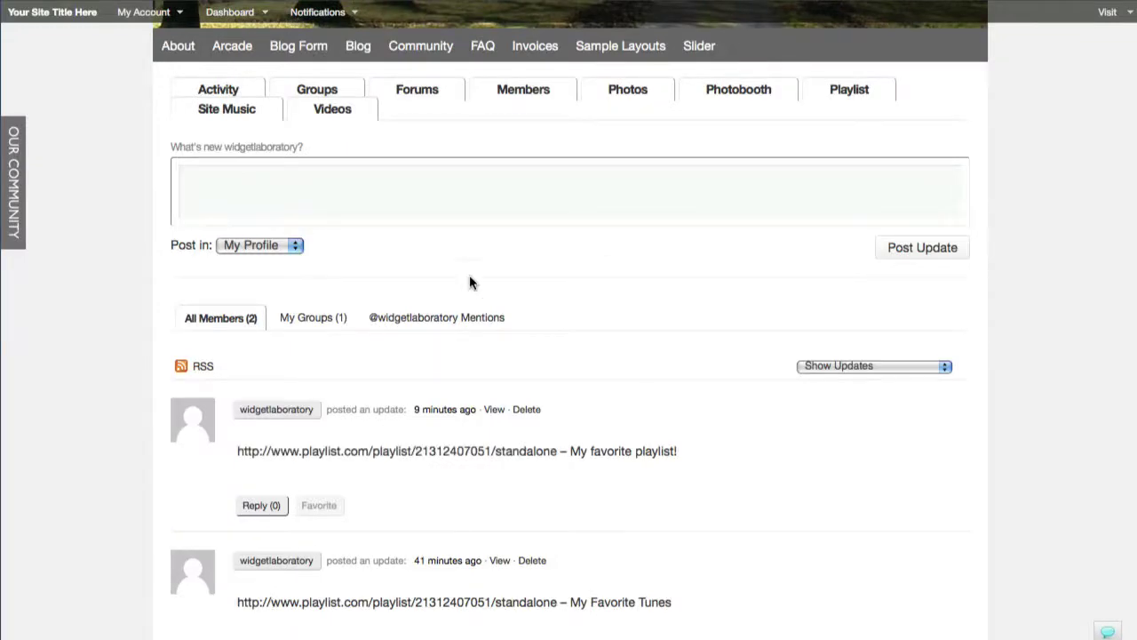
scroll(675, 302, up, 3)
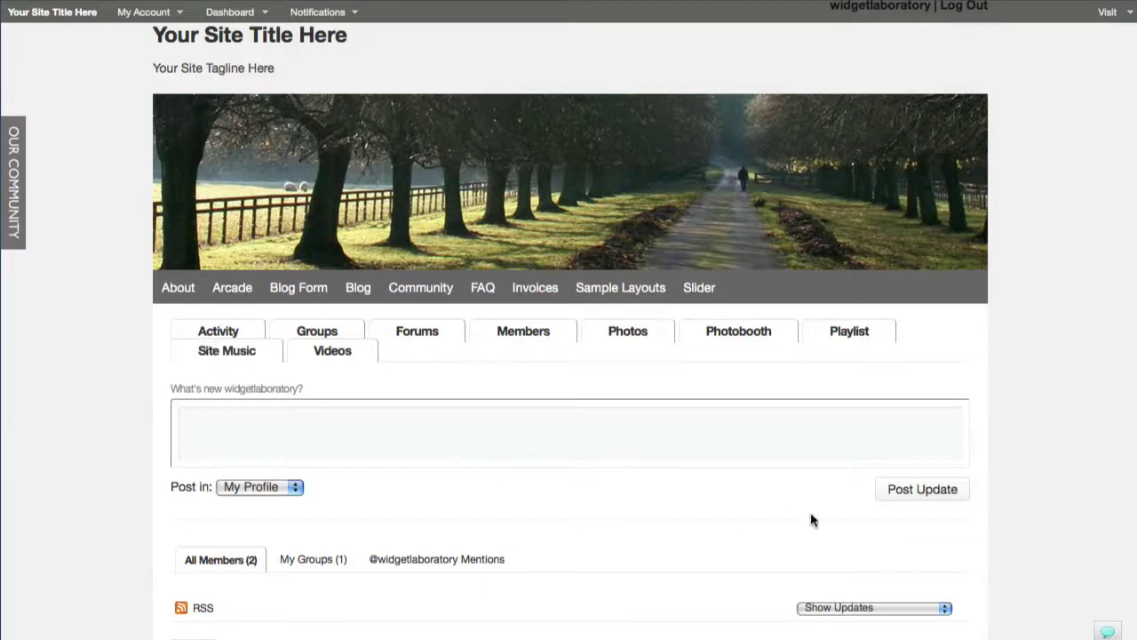
scroll(810, 515, down, 2)
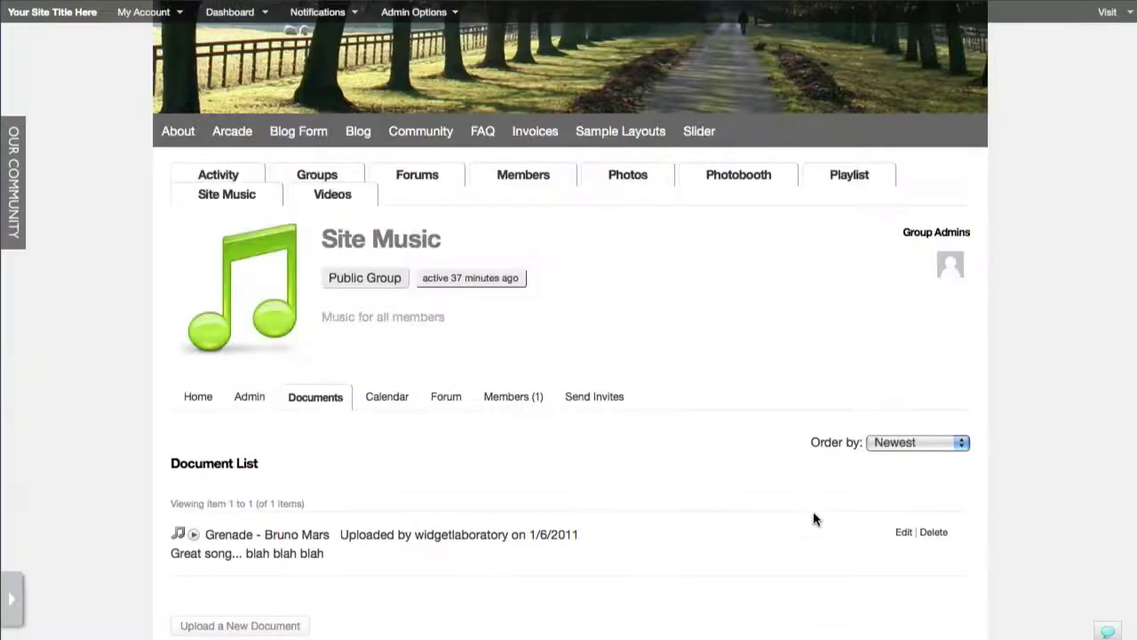
click(16, 597)
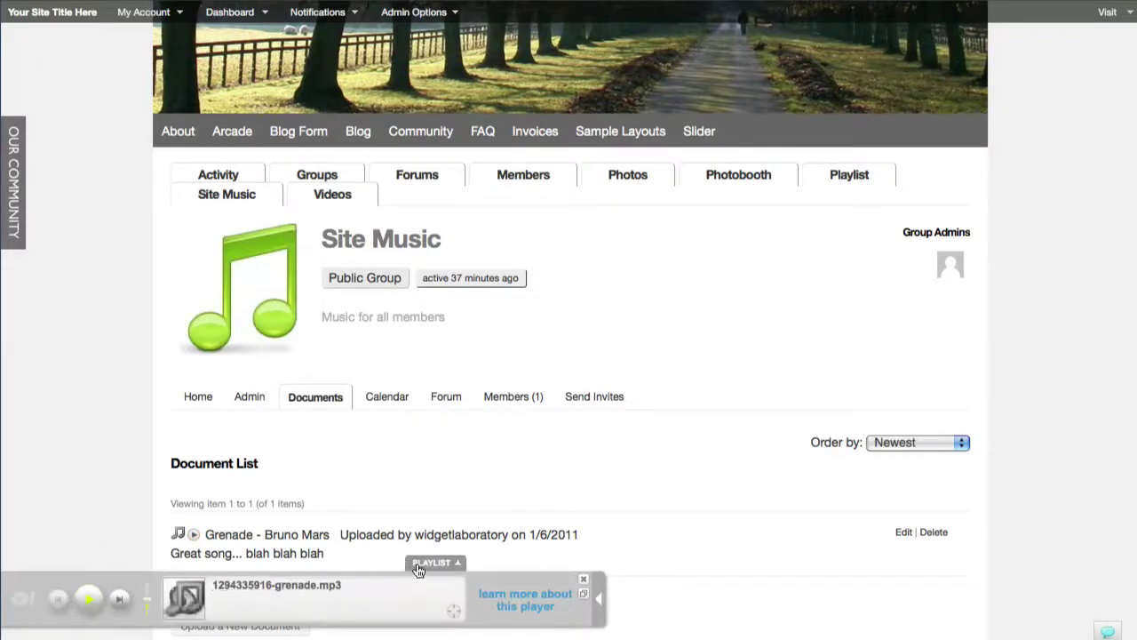
click(585, 597)
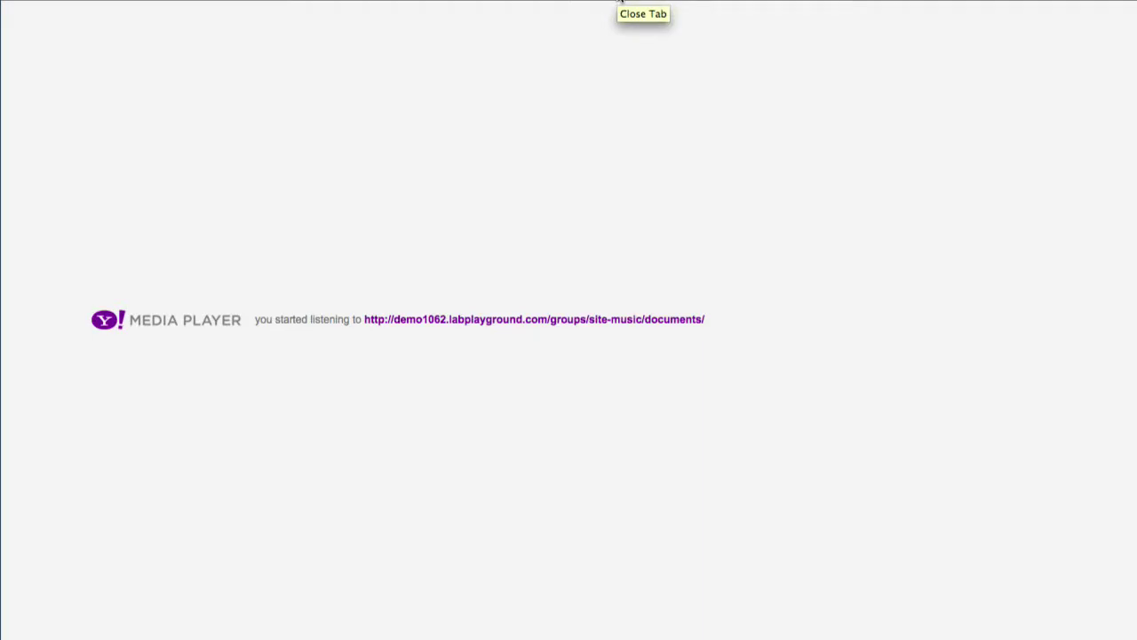
click(620, 3)
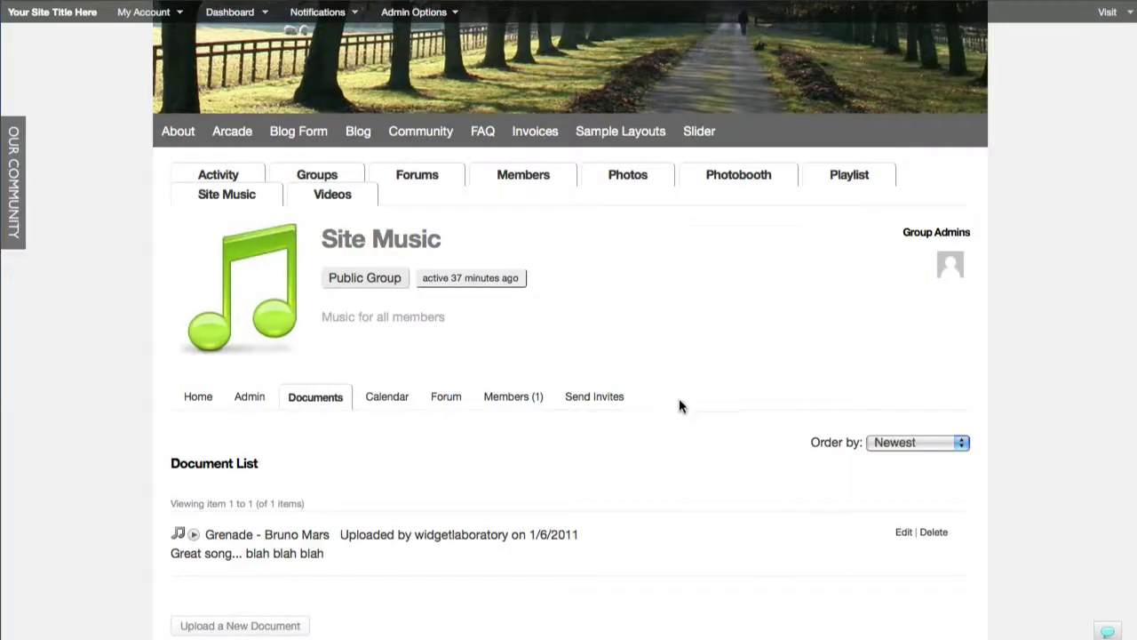